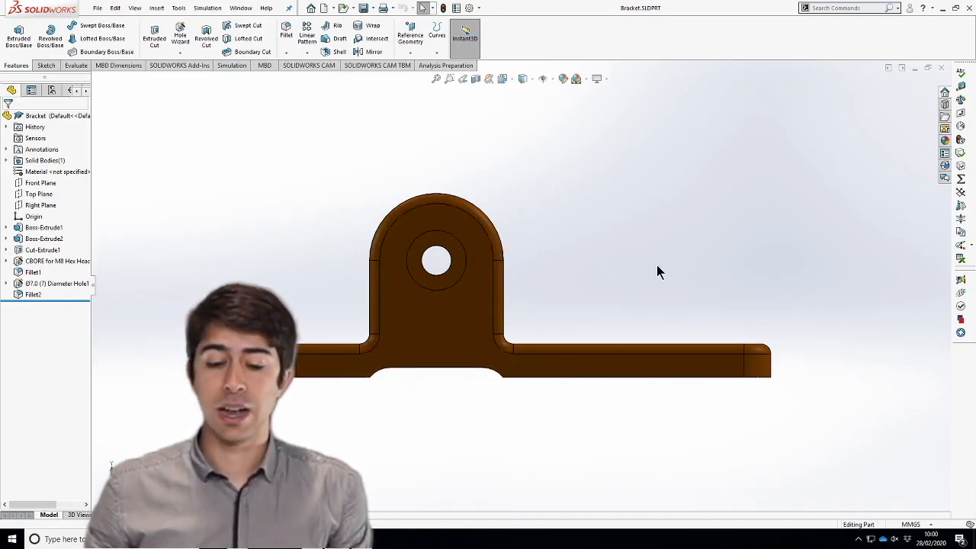
Examine the finished bracket in the top, front and isometric views, including the dimensions of its base plate.
{"action": "right_click_drag", "start_coordinate": [651, 267], "coordinate": [648, 158]}
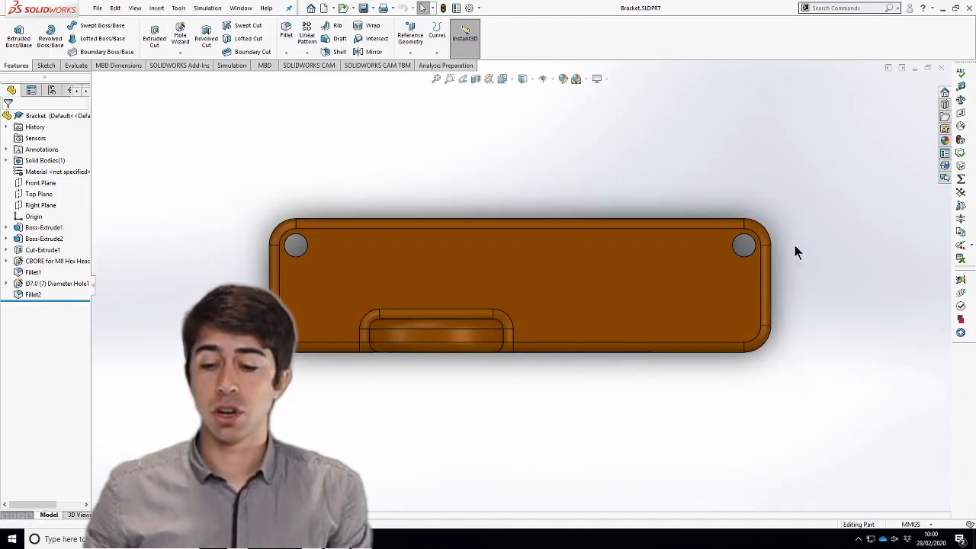
{"action": "left_click", "coordinate": [330, 257]}
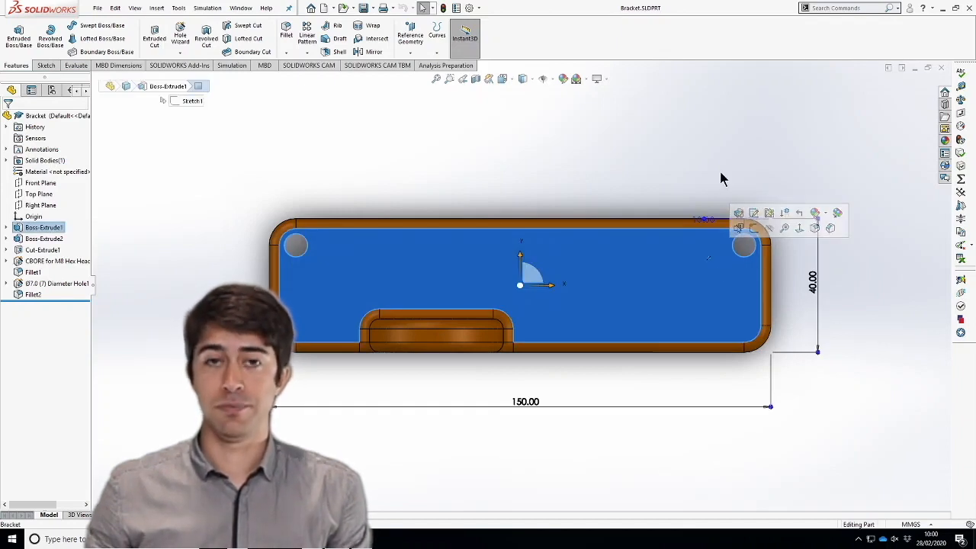
{"action": "key", "text": "Escape"}
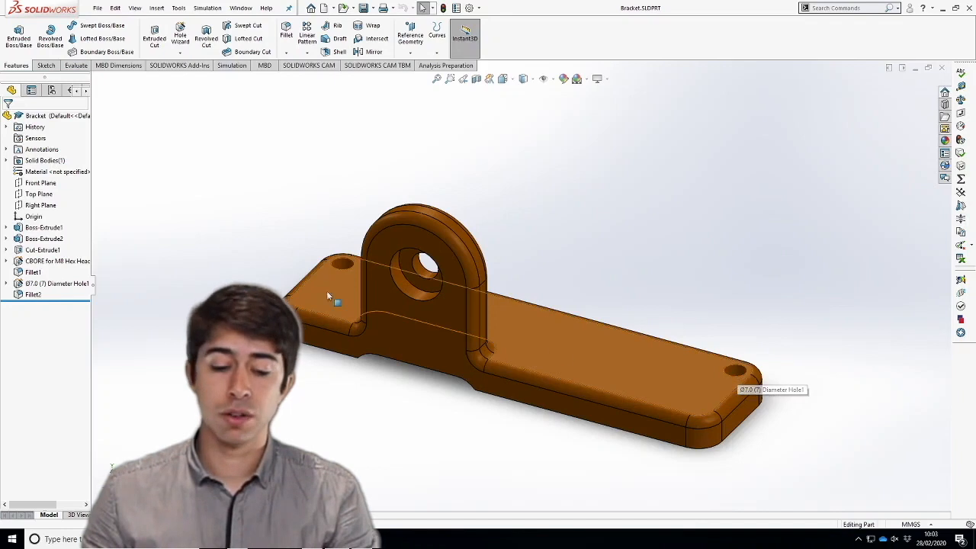
{"action": "right_click_drag", "start_coordinate": [671, 268], "coordinate": [673, 179]}
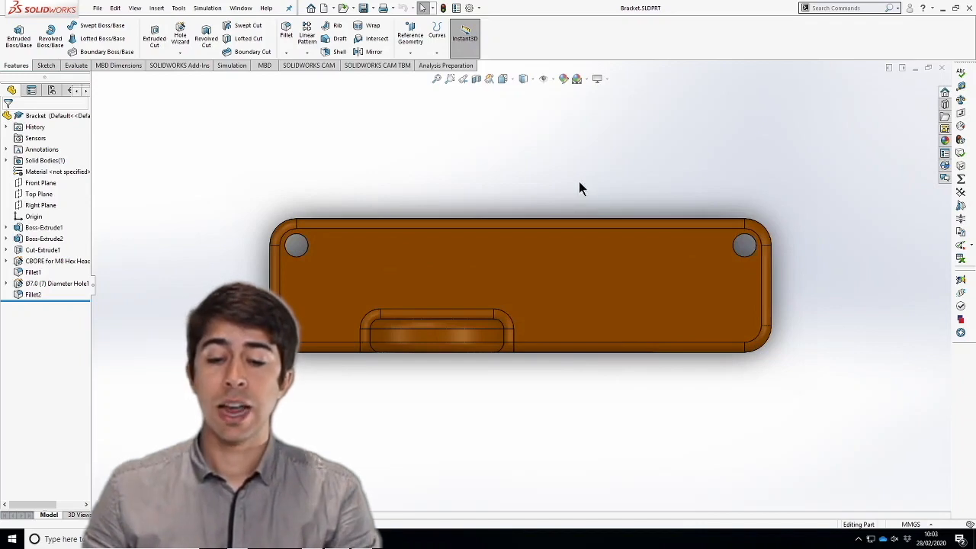
{"action": "right_click_drag", "start_coordinate": [577, 162], "coordinate": [585, 60]}
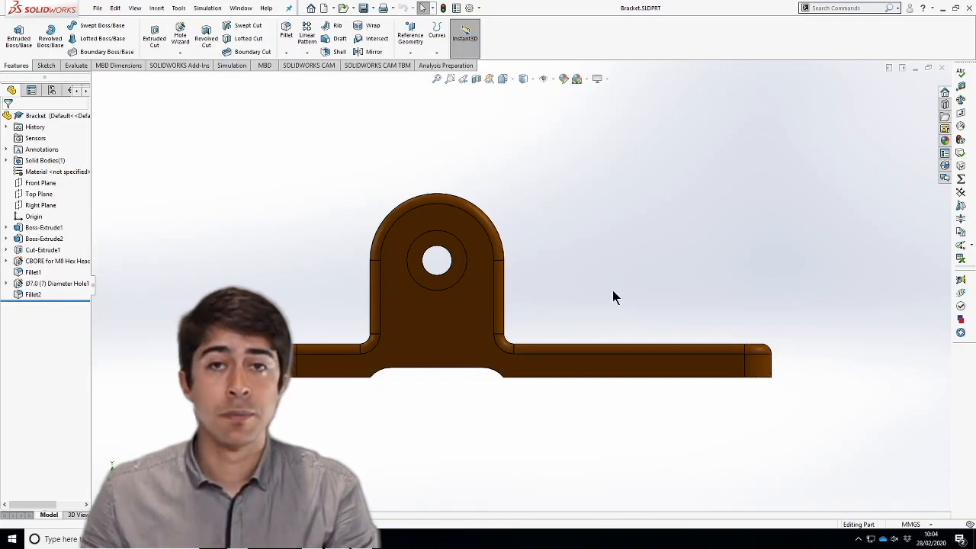
{"action": "key", "text": "ctrl+7"}
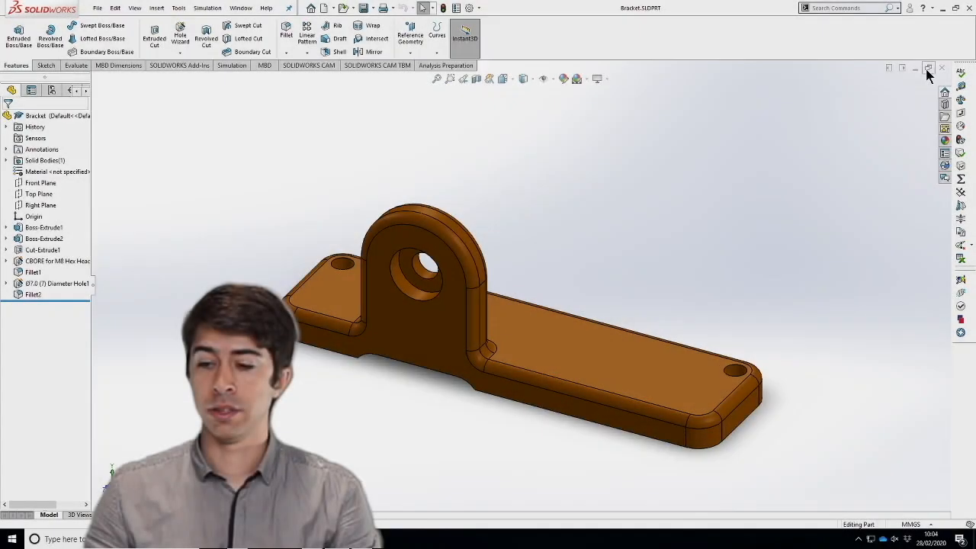
Minimise the bracket document and create a new part document.
{"action": "left_click", "coordinate": [916, 67]}
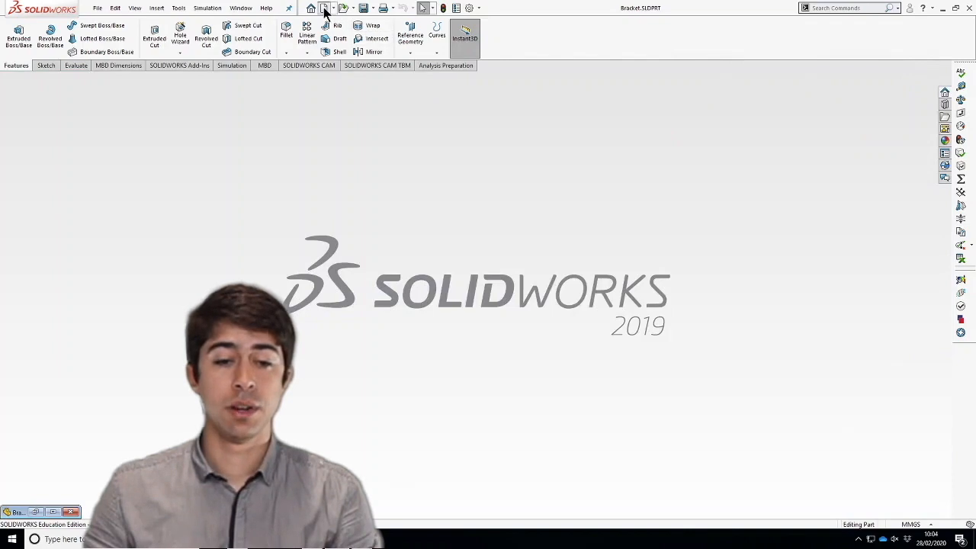
{"action": "left_click", "coordinate": [324, 9]}
{"action": "double_click", "coordinate": [343, 156]}
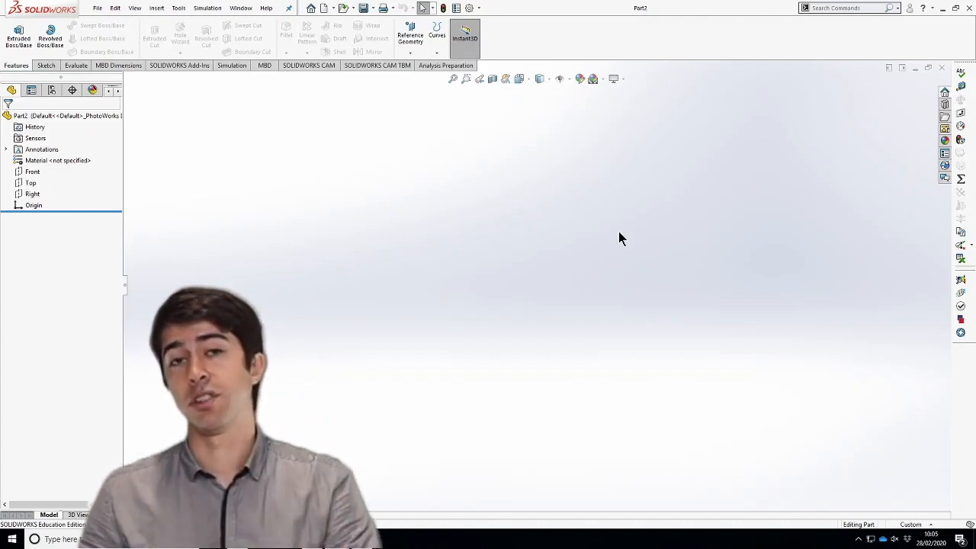
Sketch a corner rectangle on the Top plane, starting at the origin and about 130 mm wide by 72 mm high.
{"action": "left_click", "coordinate": [27, 185]}
{"action": "left_click", "coordinate": [53, 166]}
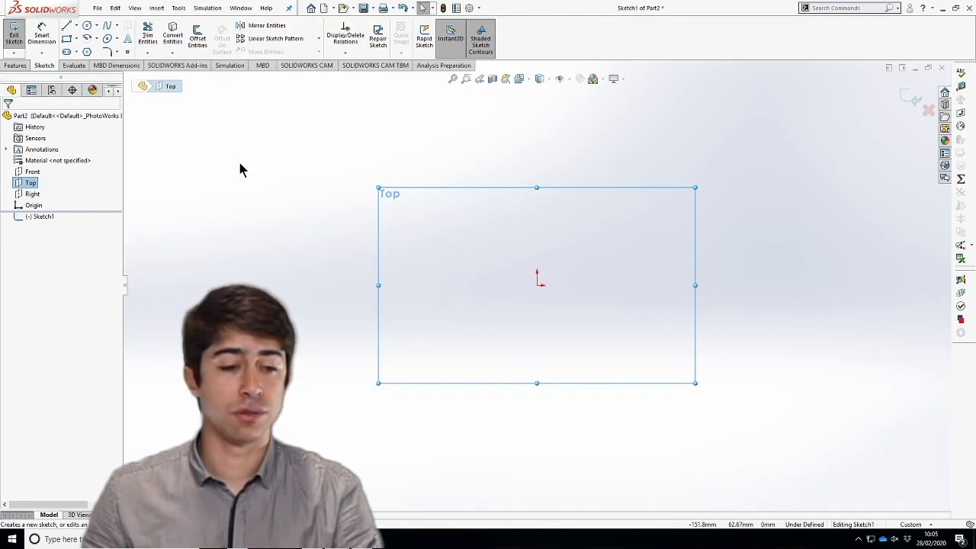
{"action": "left_click", "coordinate": [67, 41]}
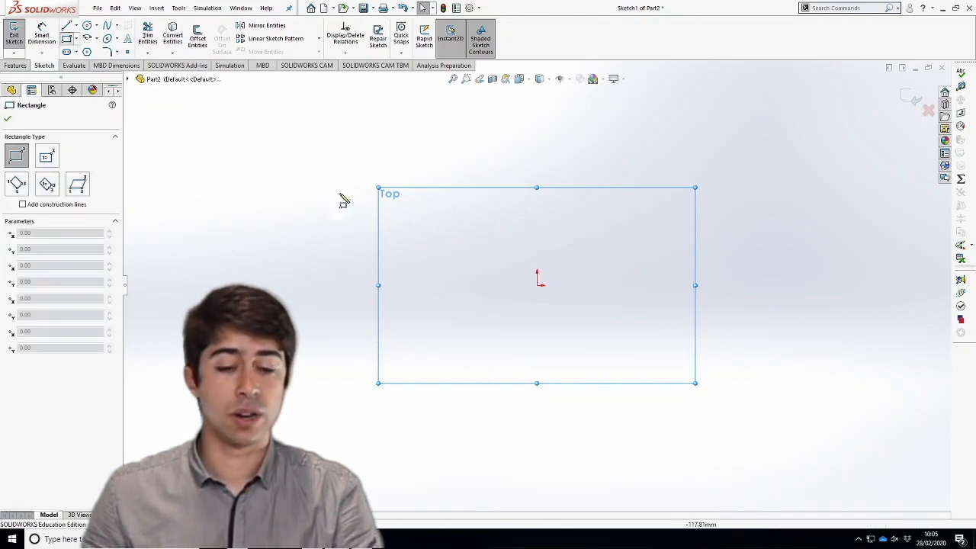
{"action": "left_click", "coordinate": [537, 286]}
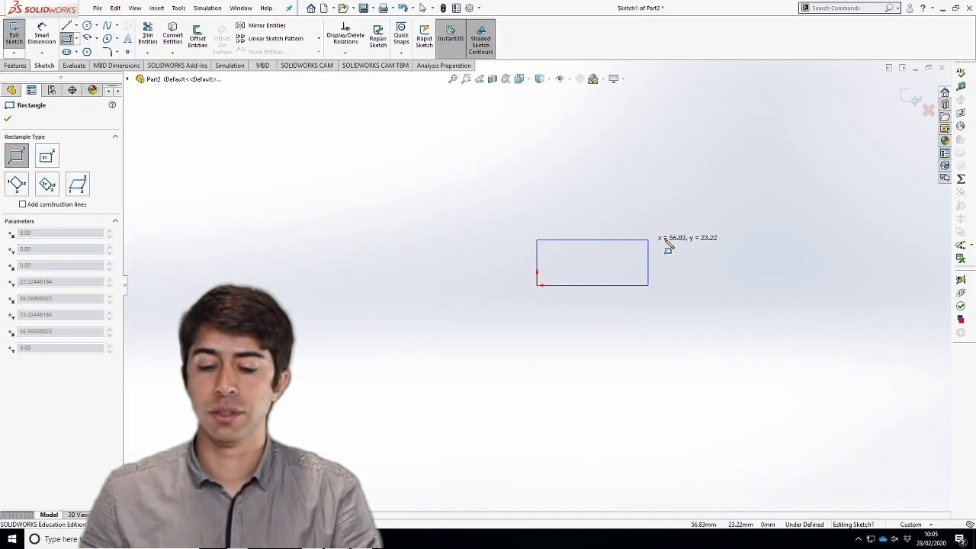
{"action": "left_click", "coordinate": [791, 145]}
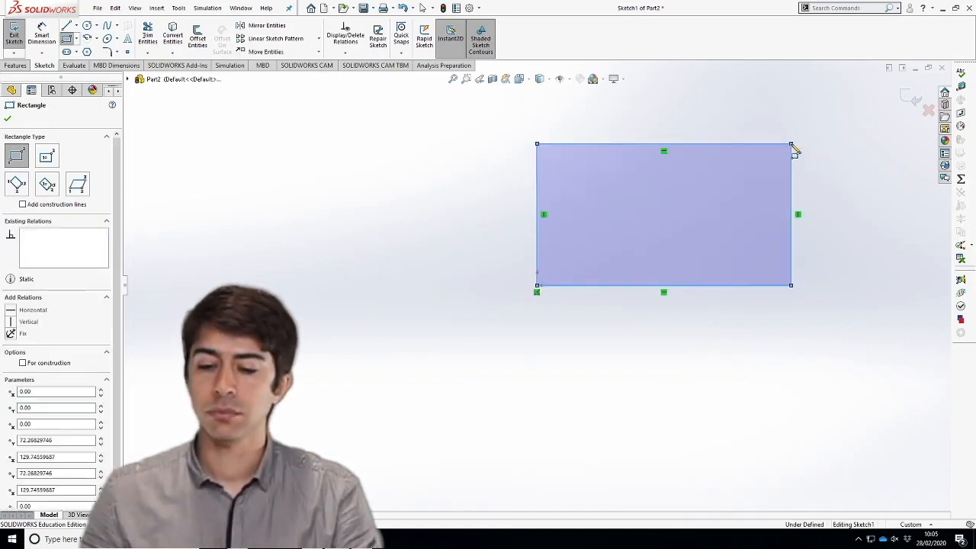
{"action": "right_click", "coordinate": [842, 165]}
{"action": "left_click", "coordinate": [859, 165]}
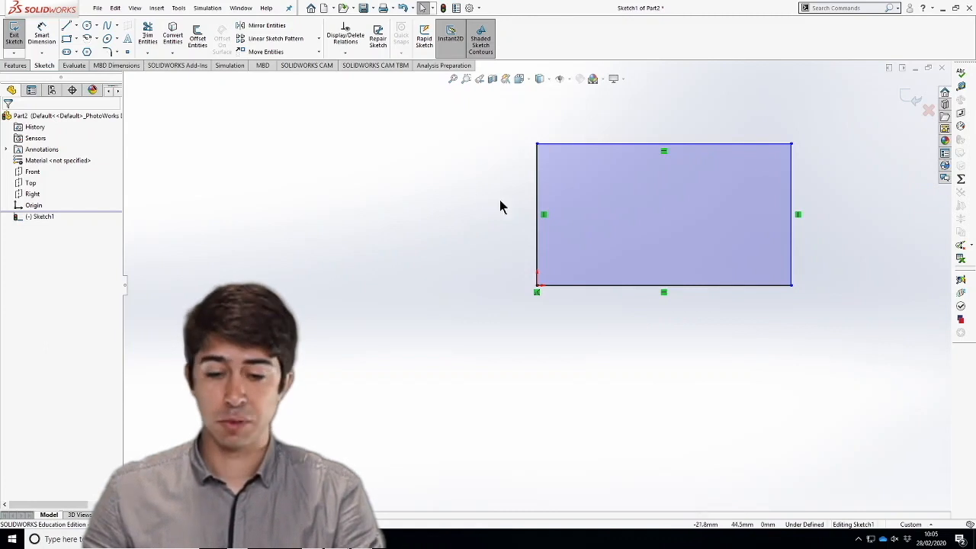
Dimension the rectangle's lower horizontal edge and set its length to 100 mm.
{"action": "key", "text": "s"}
{"action": "left_click", "coordinate": [527, 215]}
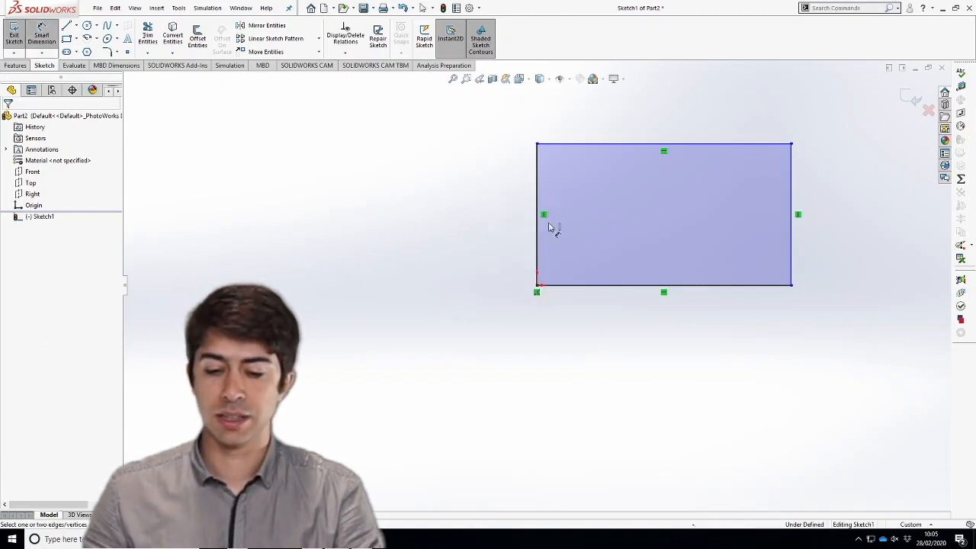
{"action": "left_click", "coordinate": [703, 290]}
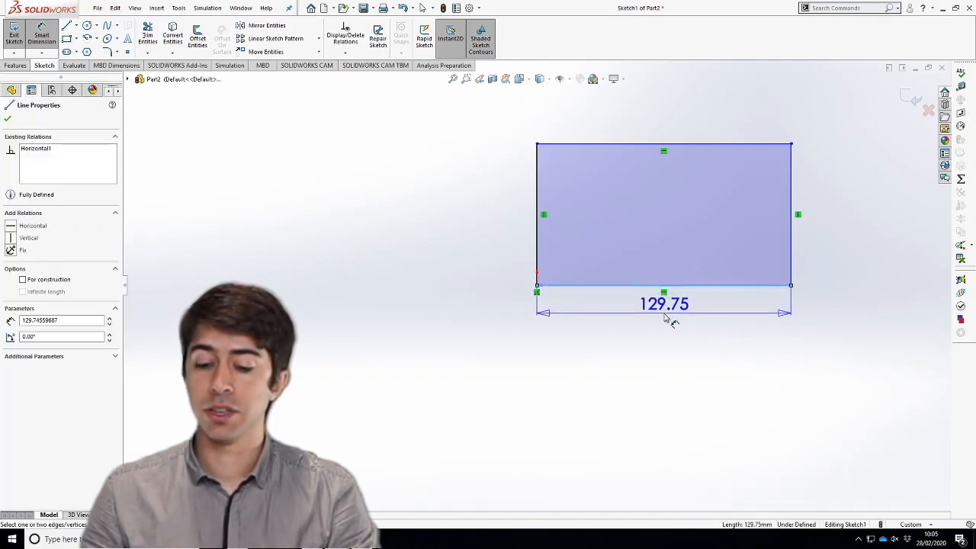
{"action": "left_click", "coordinate": [665, 326]}
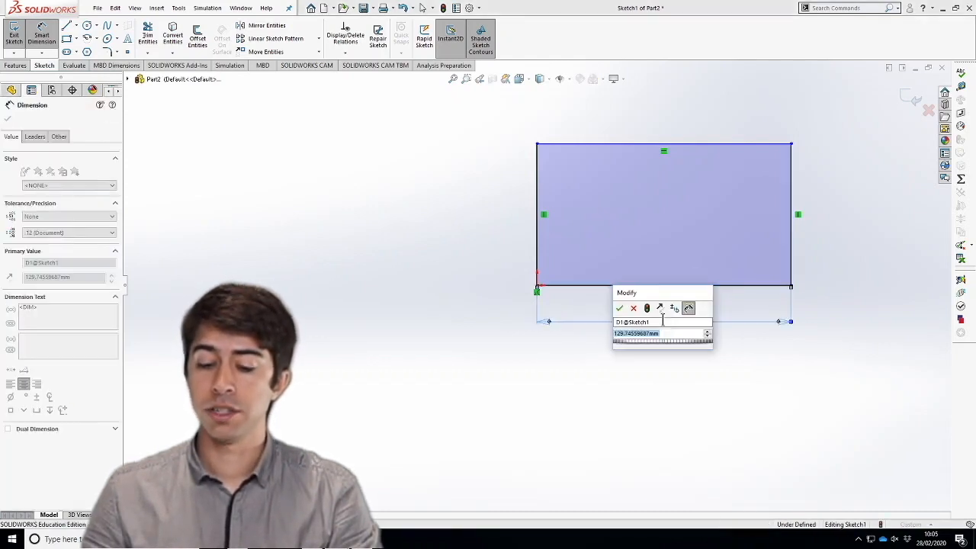
{"action": "type", "text": "100"}
{"action": "key", "text": "Return"}
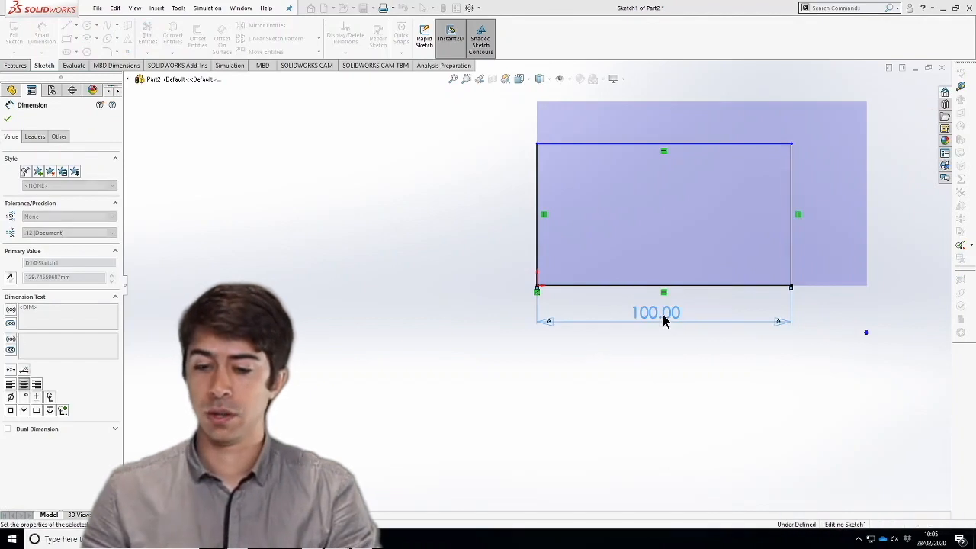
Dimension the rectangle's vertical edge opposite the origin and set it to 40 mm.
{"action": "left_click", "coordinate": [794, 203]}
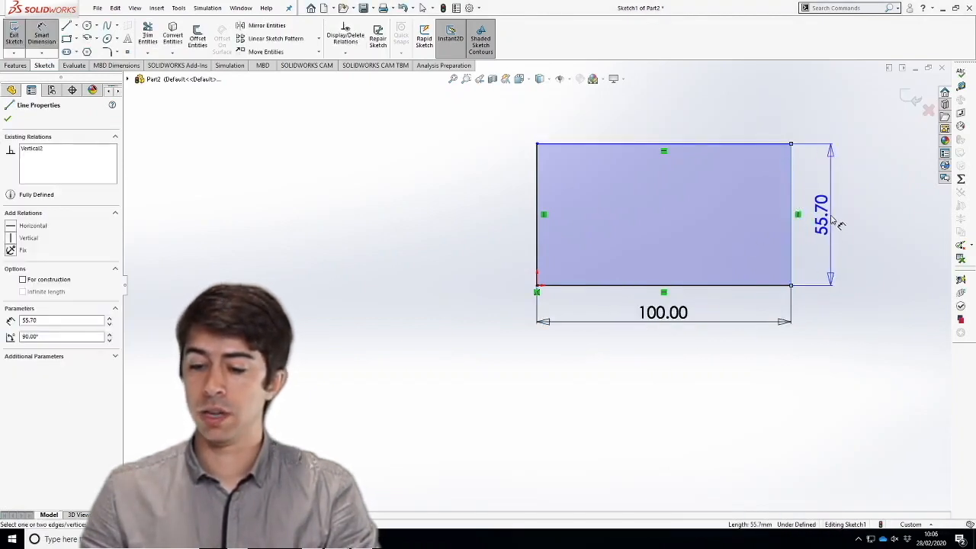
{"action": "left_click", "coordinate": [832, 217]}
{"action": "type", "text": "40"}
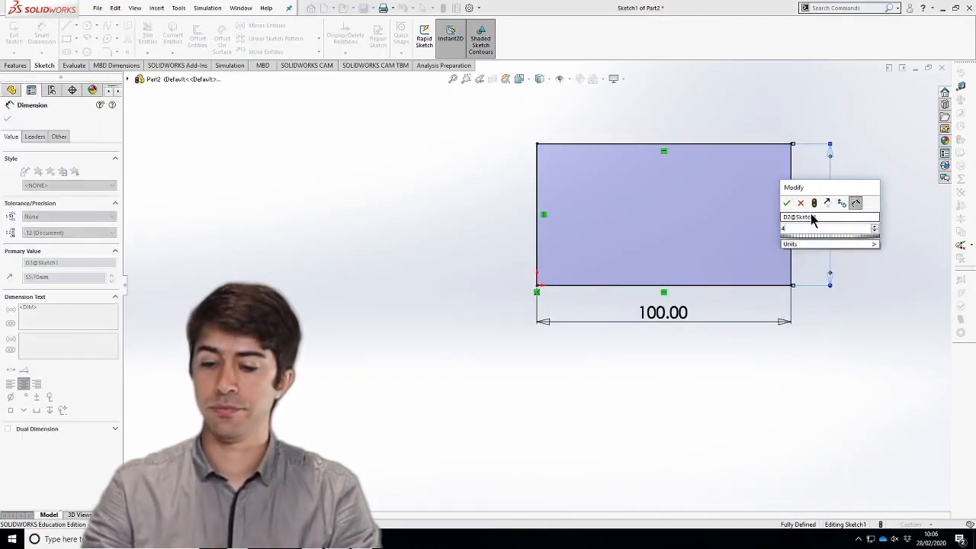
{"action": "key", "text": "Return"}
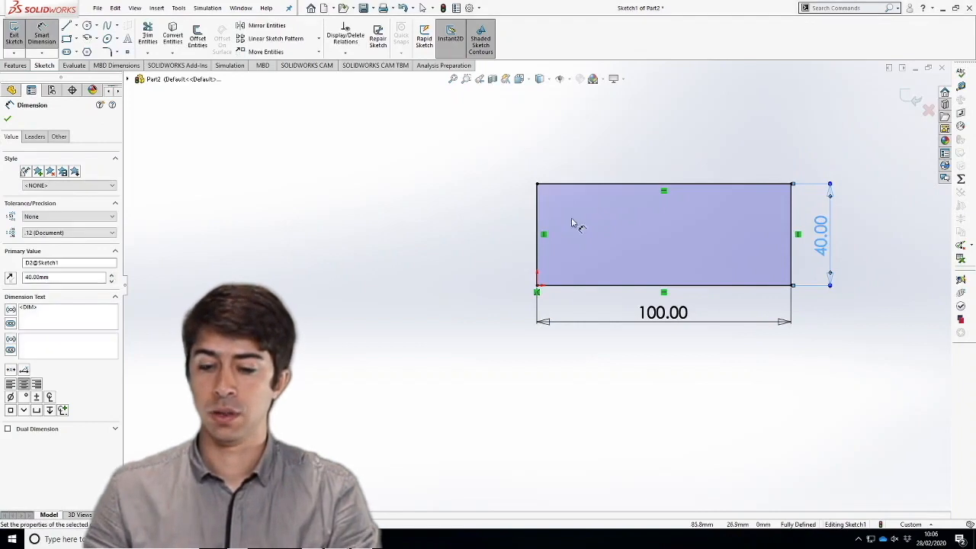
{"action": "left_click", "coordinate": [496, 241]}
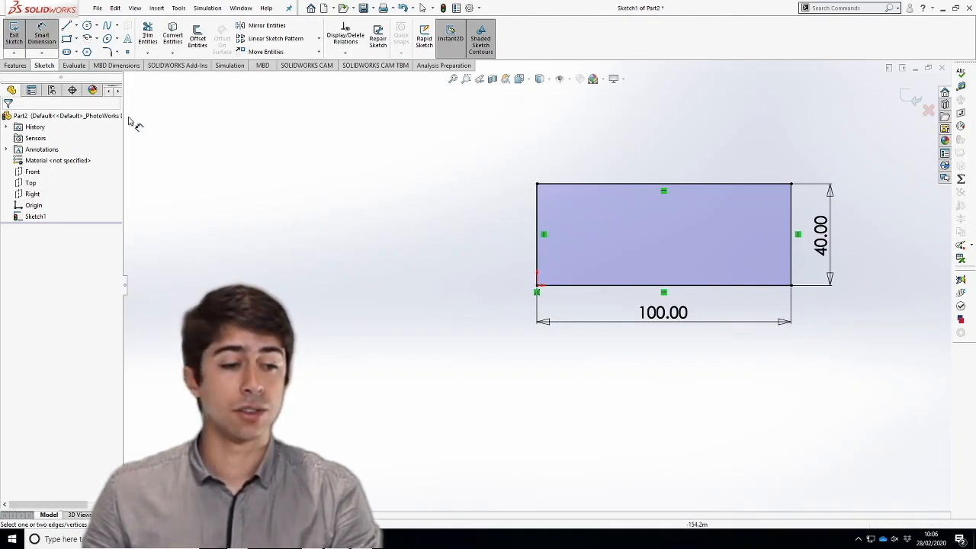
Extrude the rectangle into a base plate with a blind depth of 10 mm.
{"action": "left_click", "coordinate": [16, 66]}
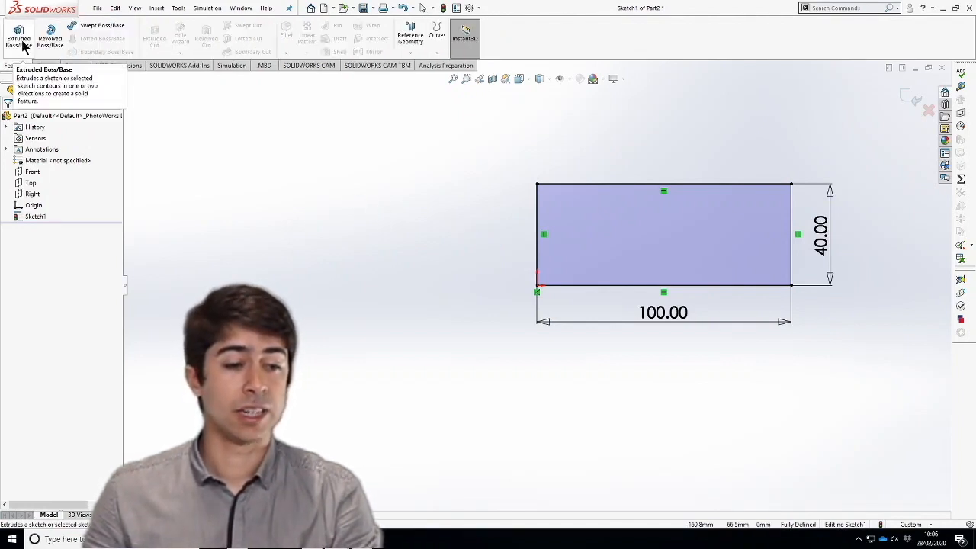
{"action": "left_click", "coordinate": [20, 44]}
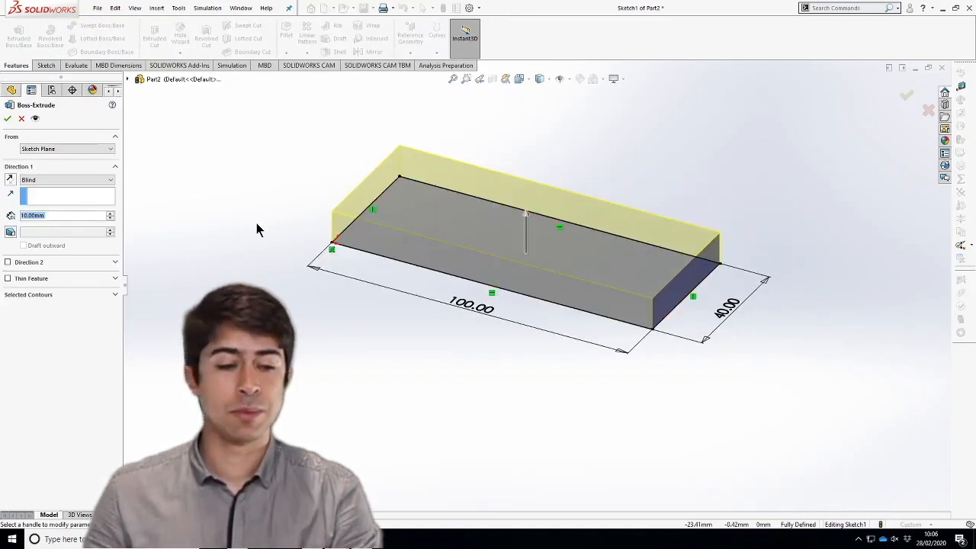
{"action": "left_click", "coordinate": [8, 118]}
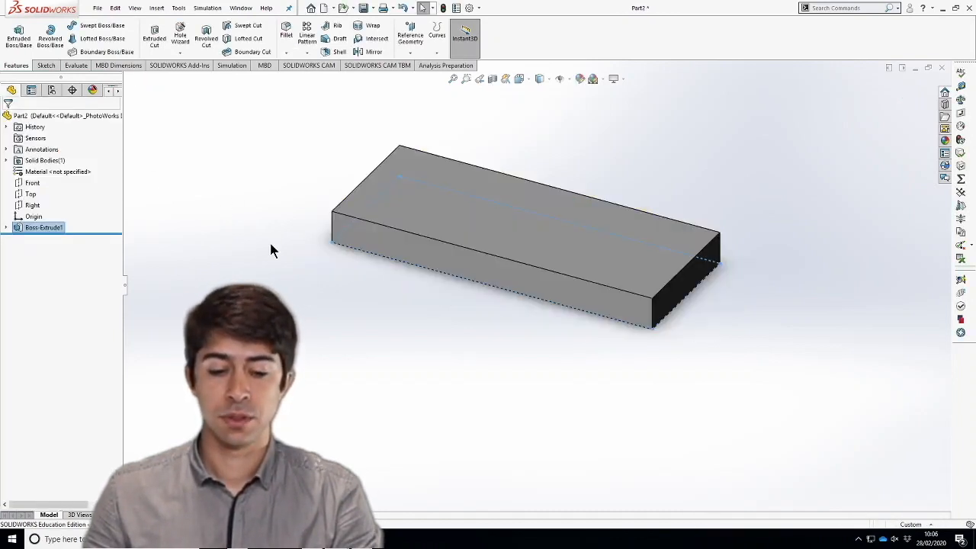
Start a new sketch on the plate's long front face and orient the view normal to it.
{"action": "scroll", "coordinate": [272, 223], "scroll_direction": "down", "scroll_amount": 1}
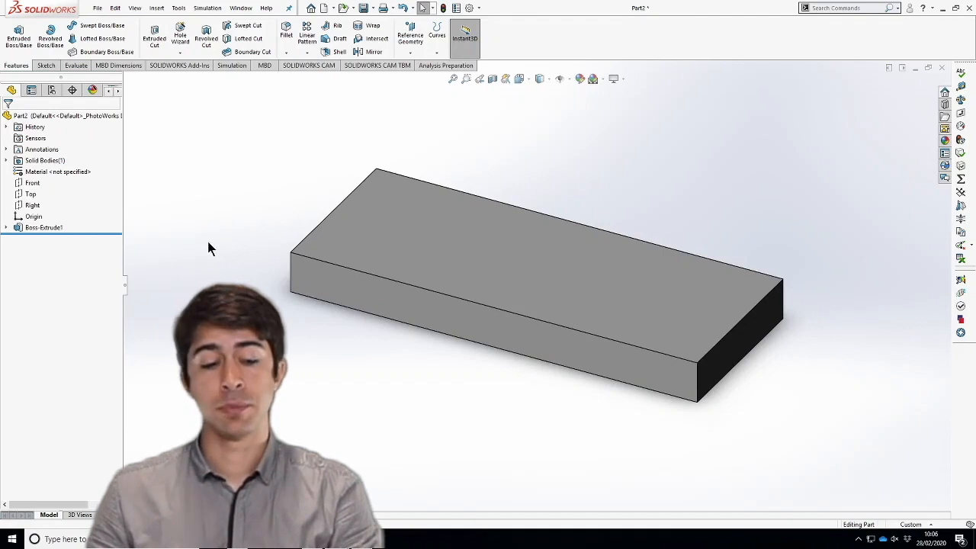
{"action": "left_click", "coordinate": [512, 333]}
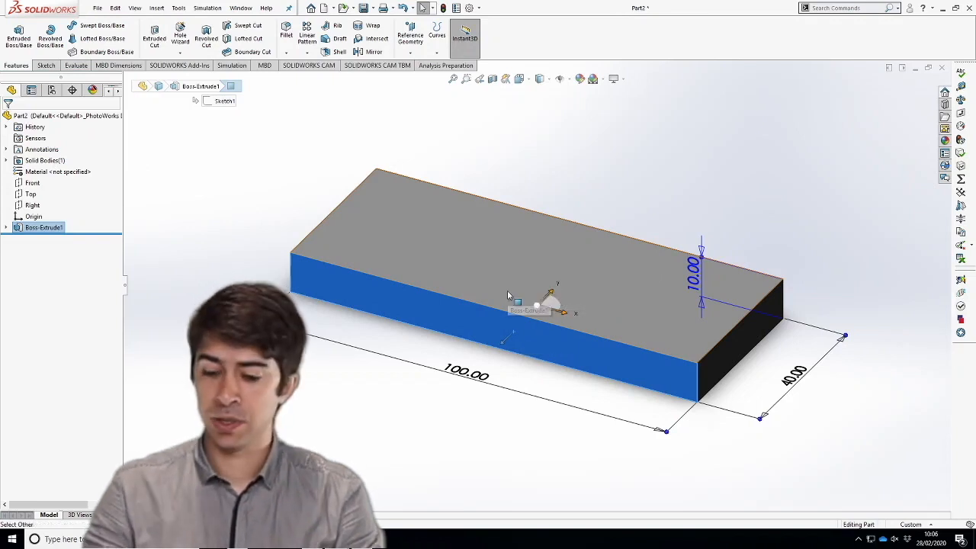
{"action": "key", "text": "super+plus"}
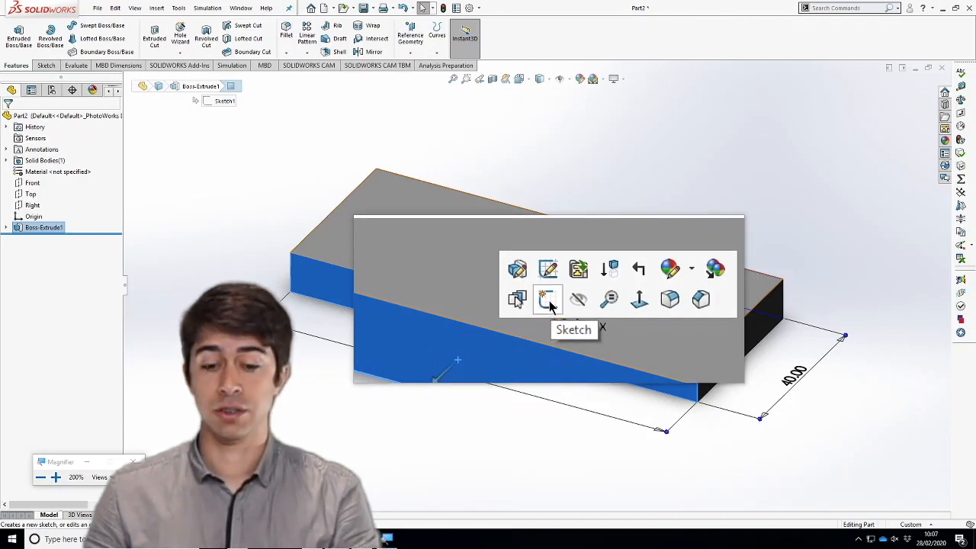
{"action": "left_click", "coordinate": [549, 300]}
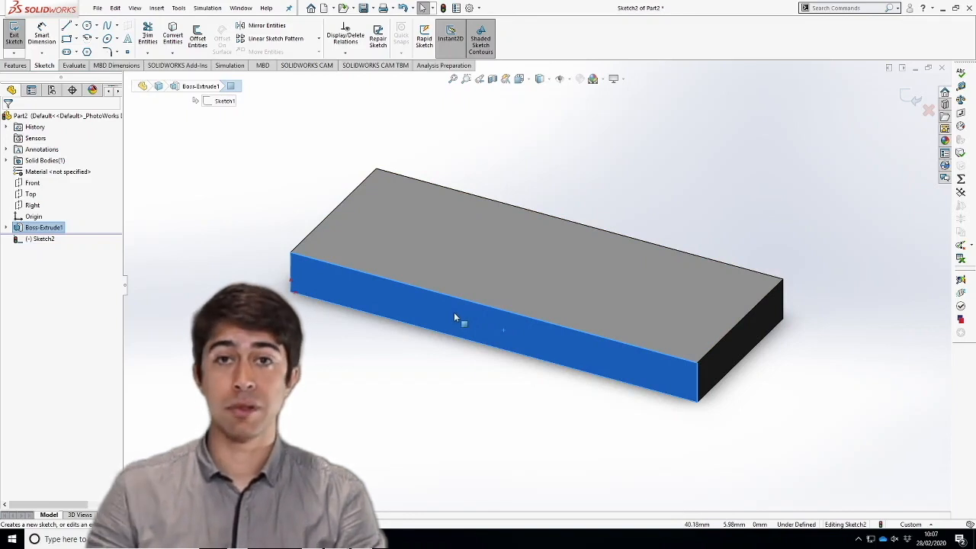
{"action": "key", "text": "super+plus"}
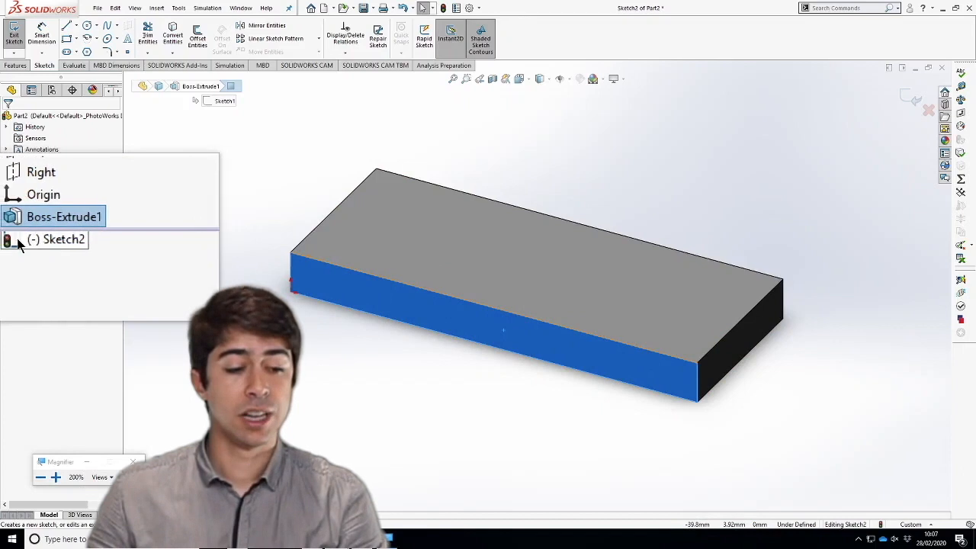
{"action": "left_click", "coordinate": [22, 244]}
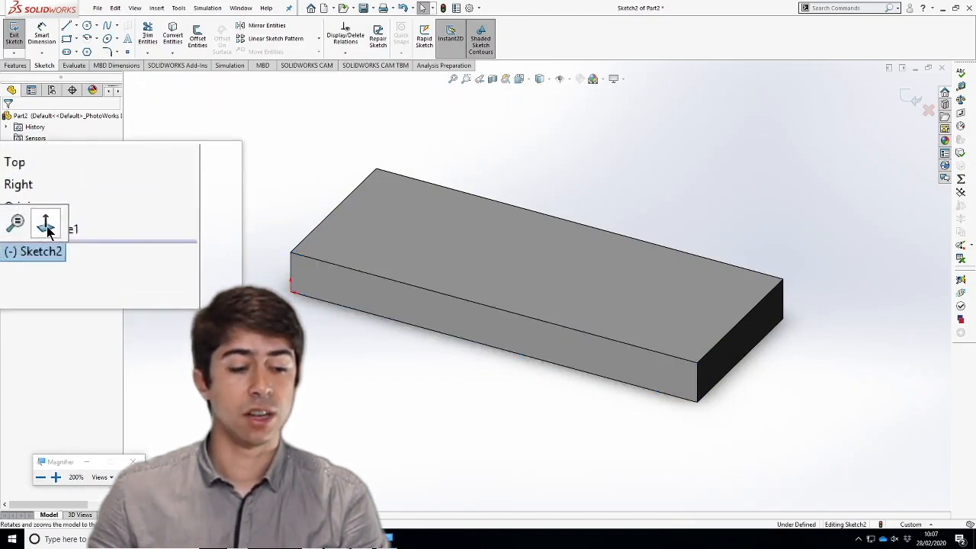
{"action": "left_click", "coordinate": [46, 226]}
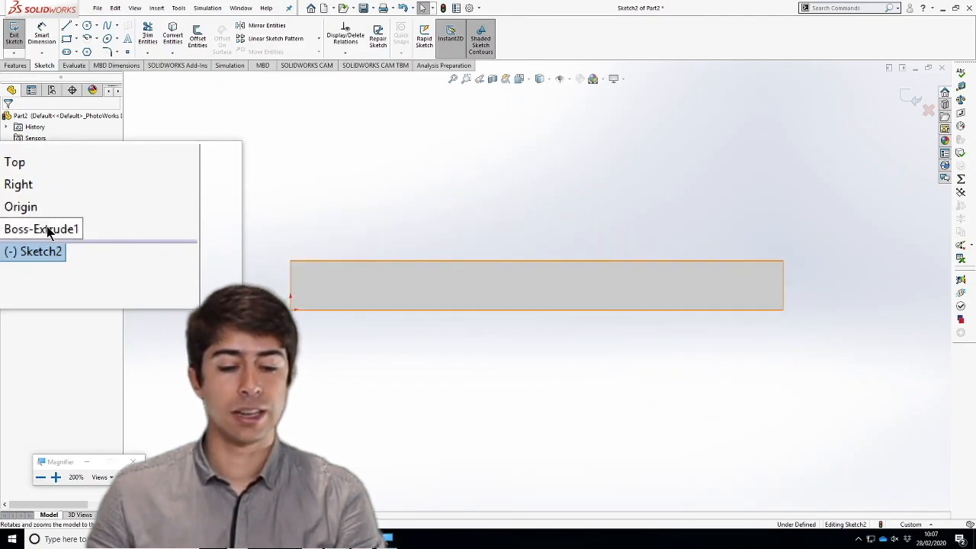
{"action": "key", "text": "super+Escape"}
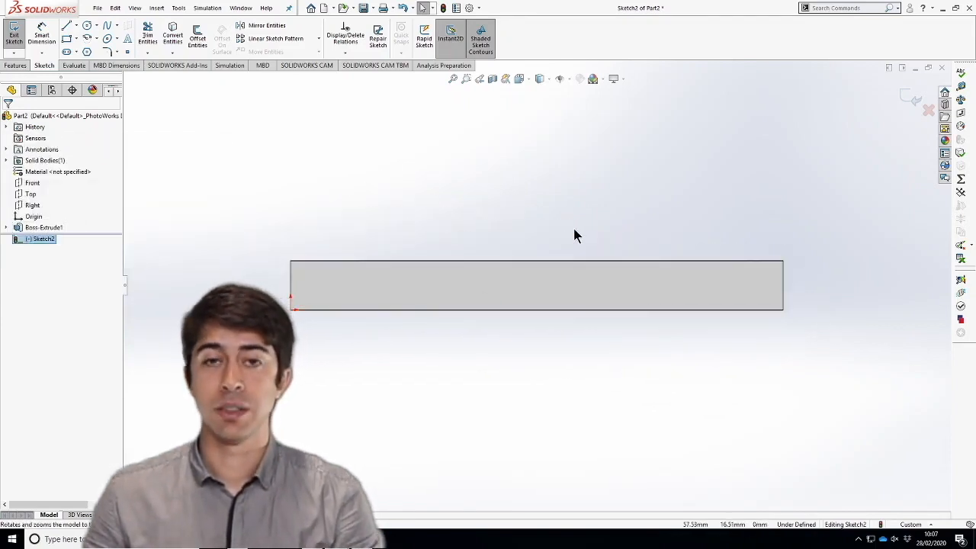
Draw a horizontal line about 24 mm long along the plate's bottom edge, near its middle.
{"action": "key", "text": "s"}
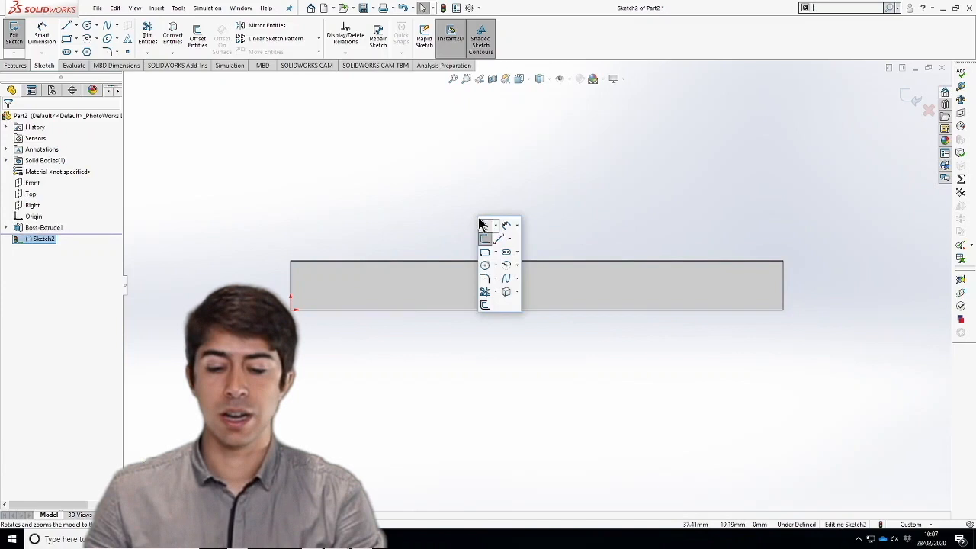
{"action": "left_click", "coordinate": [494, 238]}
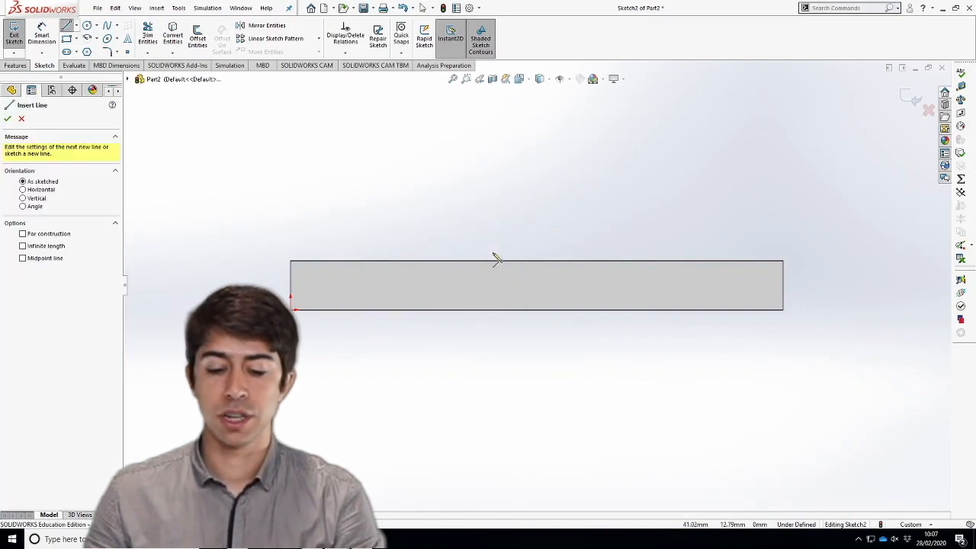
{"action": "left_click", "coordinate": [476, 309]}
{"action": "left_click", "coordinate": [593, 309]}
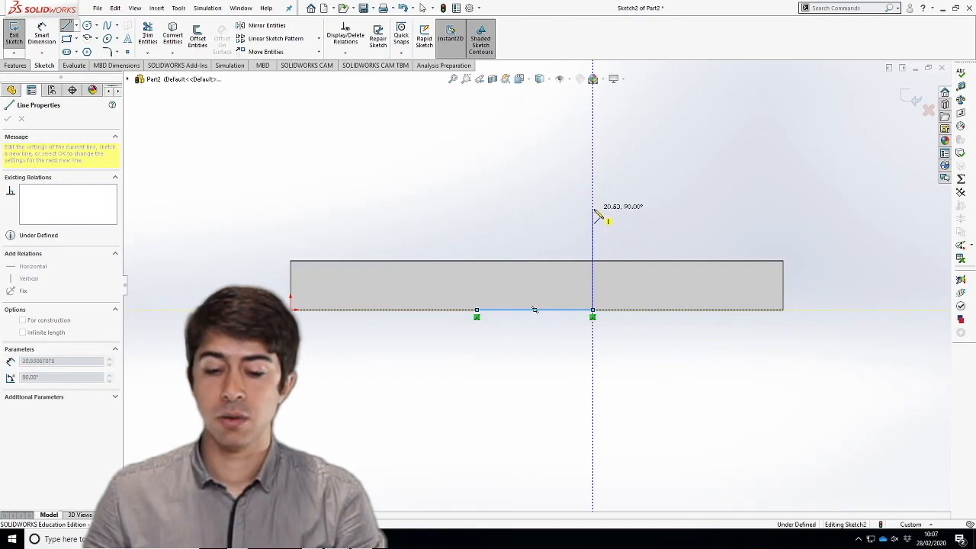
{"action": "left_click", "coordinate": [593, 210]}
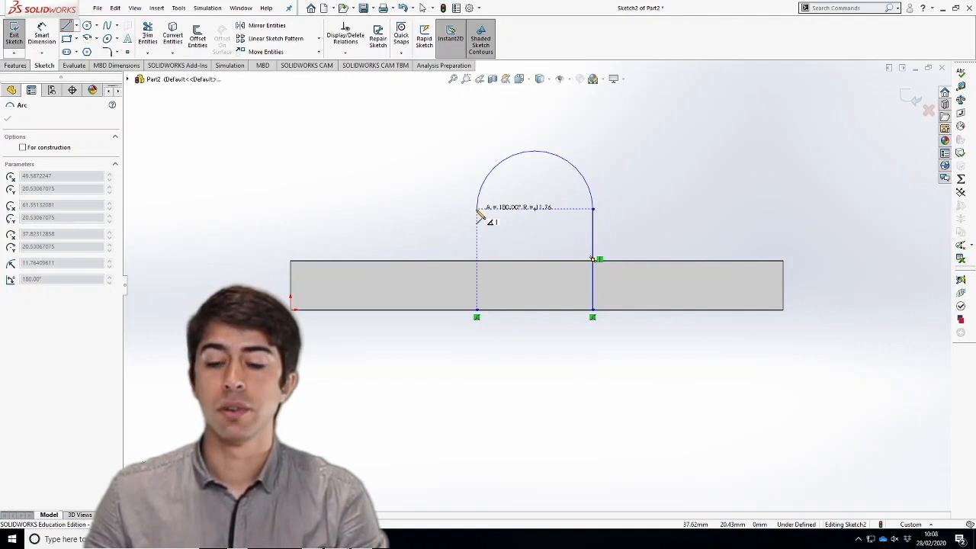
{"action": "key", "text": "Escape"}
{"action": "key", "text": "ctrl+z"}
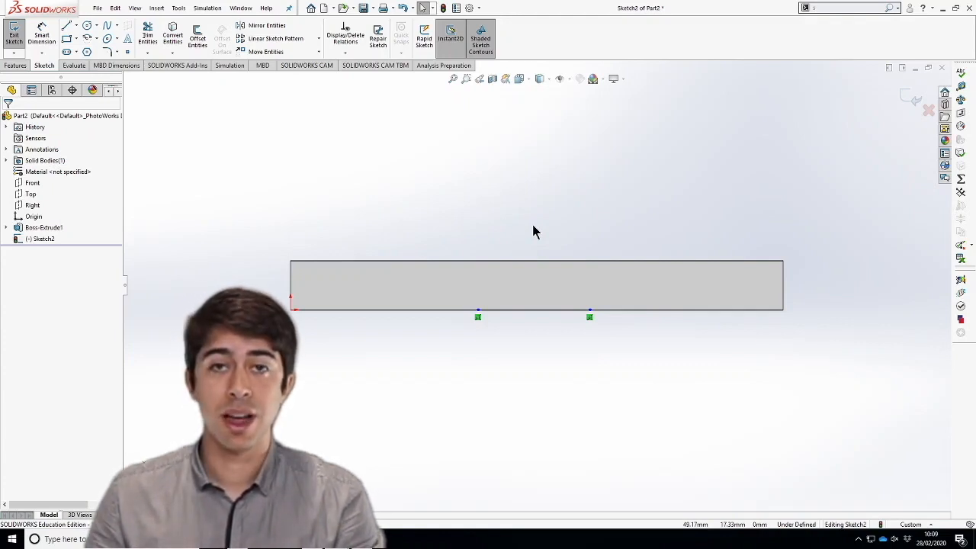
Close the upright profile with two vertical lines about 17 mm high joined by a tangent arc of about 11 mm radius.
{"action": "key", "text": "s"}
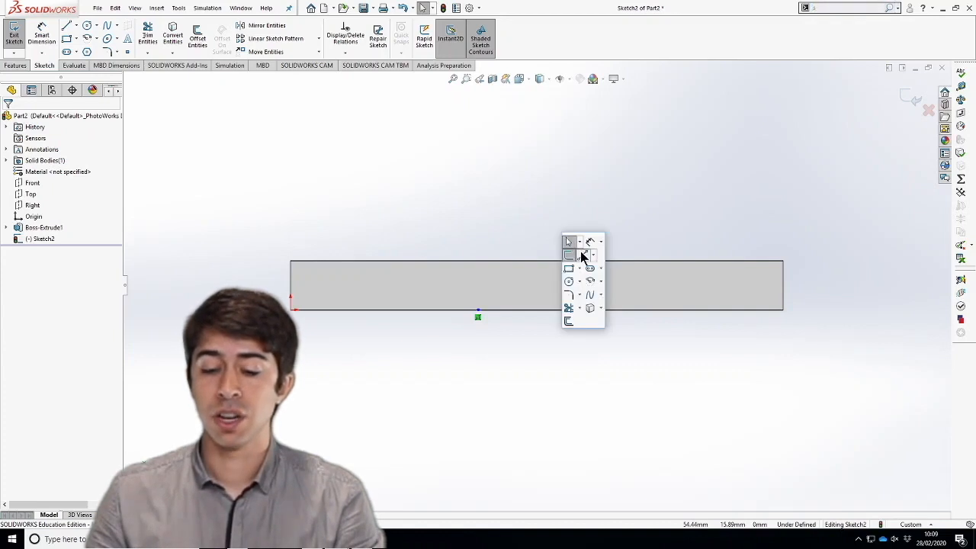
{"action": "left_click", "coordinate": [568, 243]}
{"action": "left_click", "coordinate": [589, 310]}
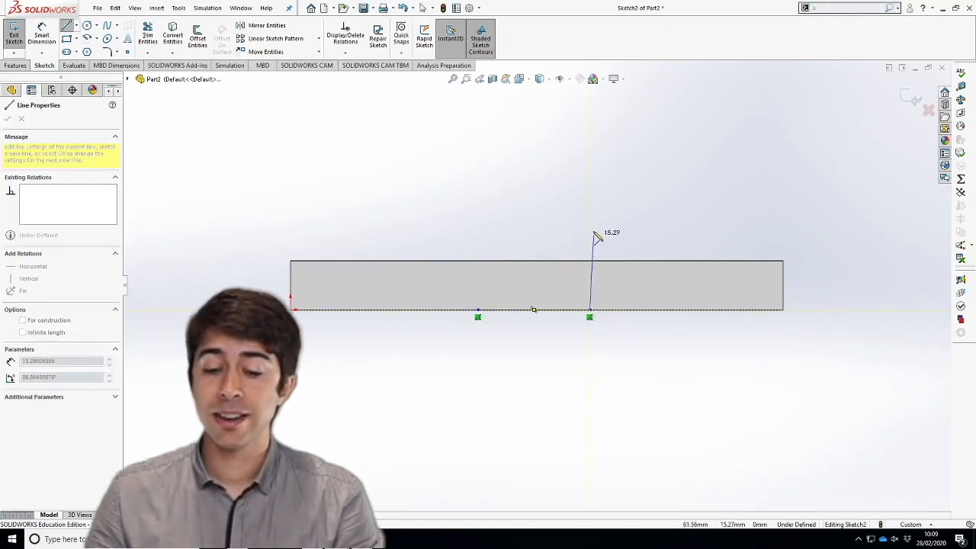
{"action": "left_click", "coordinate": [589, 225]}
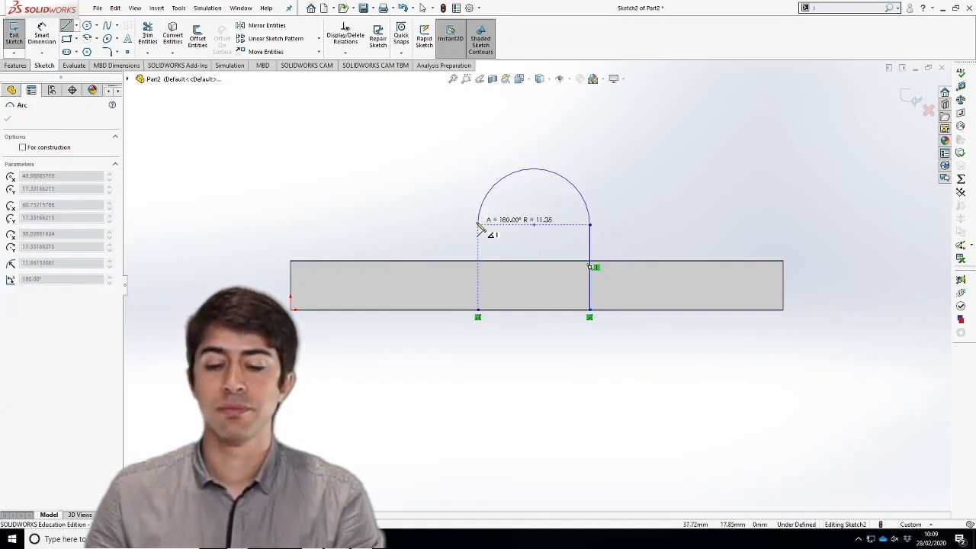
{"action": "left_click", "coordinate": [478, 225]}
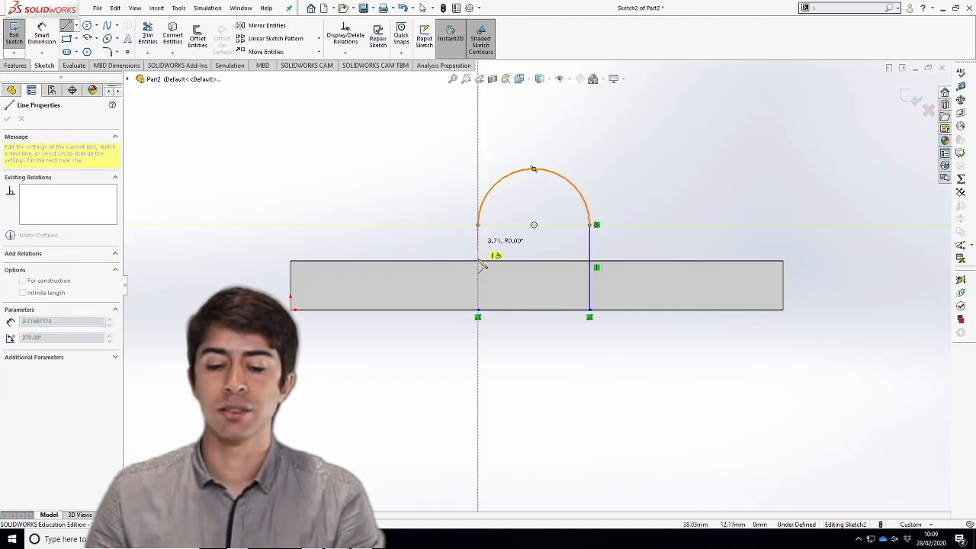
{"action": "left_click", "coordinate": [478, 309]}
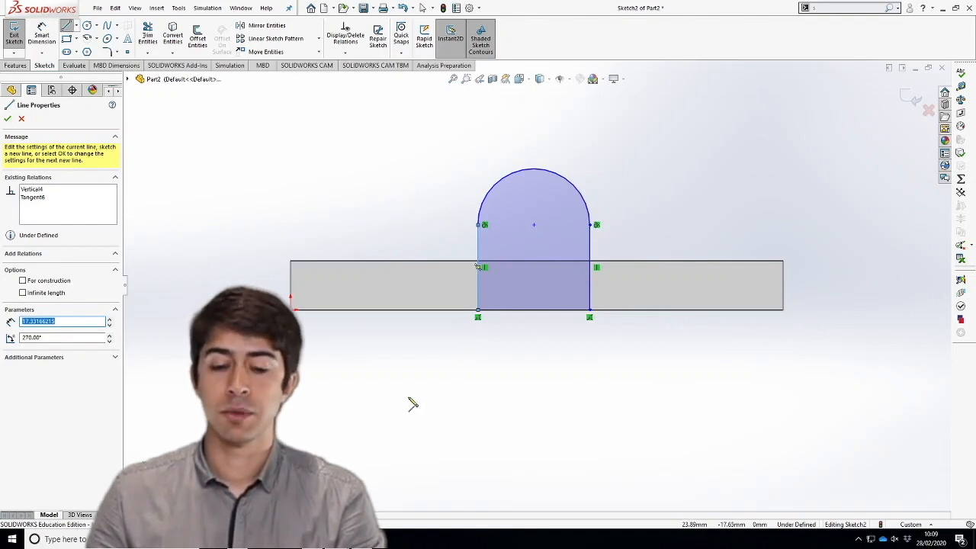
Dimension the profile's top arc and set its radius to 20 mm.
{"action": "right_click", "coordinate": [431, 209]}
{"action": "left_click", "coordinate": [461, 215]}
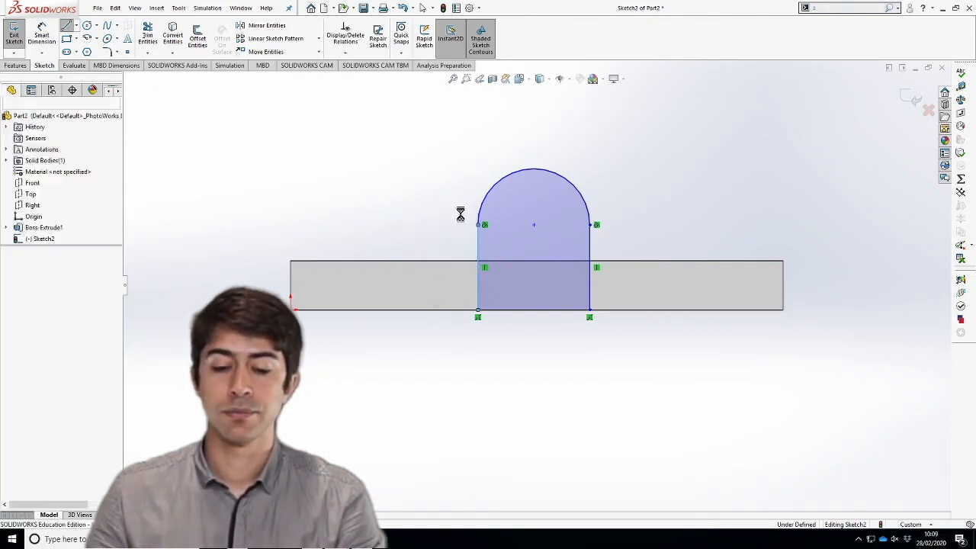
{"action": "left_click", "coordinate": [574, 189]}
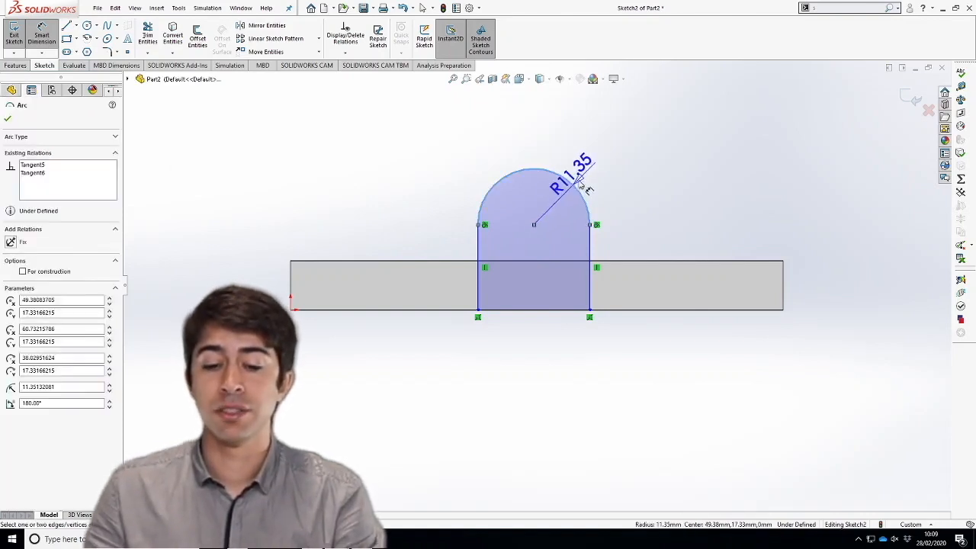
{"action": "left_click", "coordinate": [631, 156]}
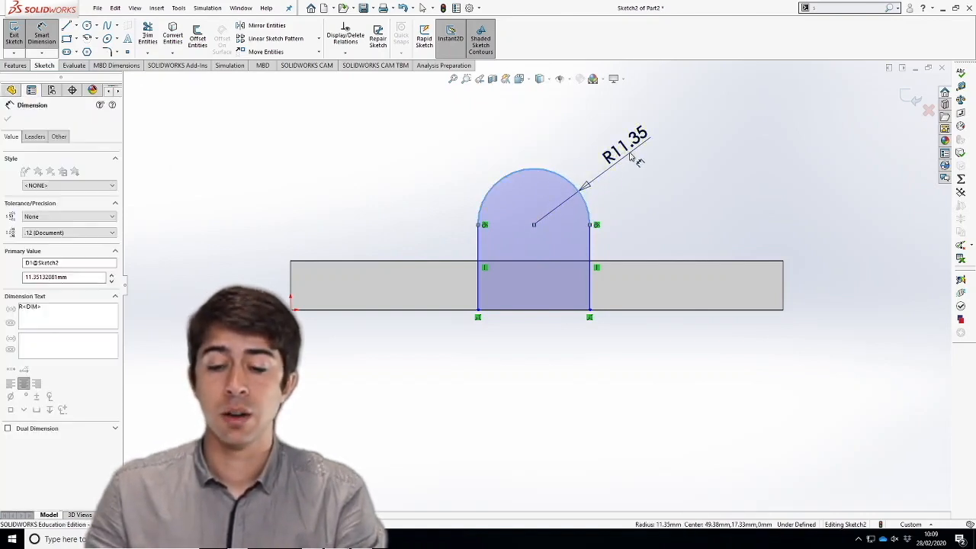
{"action": "type", "text": "25"}
{"action": "key", "text": "BackSpace"}
{"action": "type", "text": "0"}
{"action": "key", "text": "Return"}
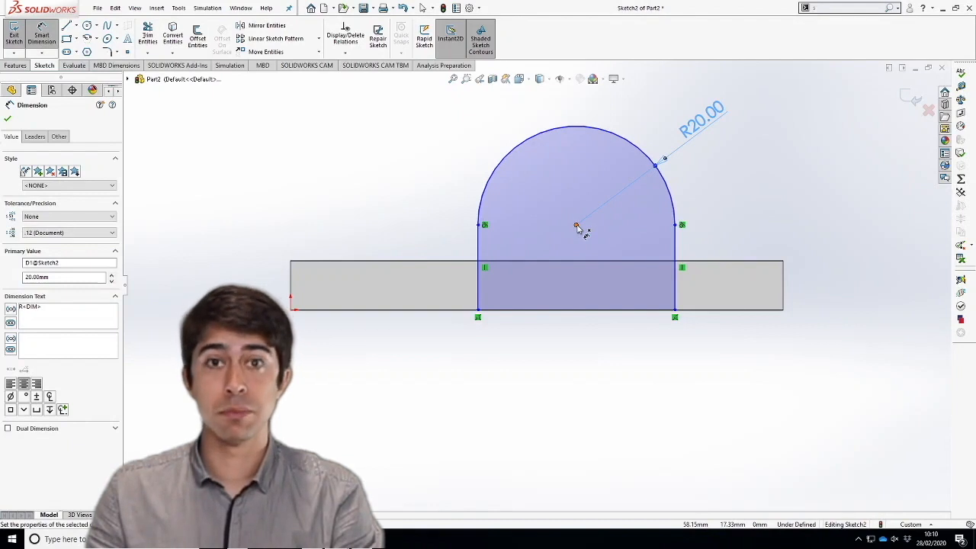
Dimension the horizontal distance from the origin to the arc's centre and set it to 50 mm.
{"action": "left_click", "coordinate": [576, 226]}
{"action": "left_click", "coordinate": [292, 312]}
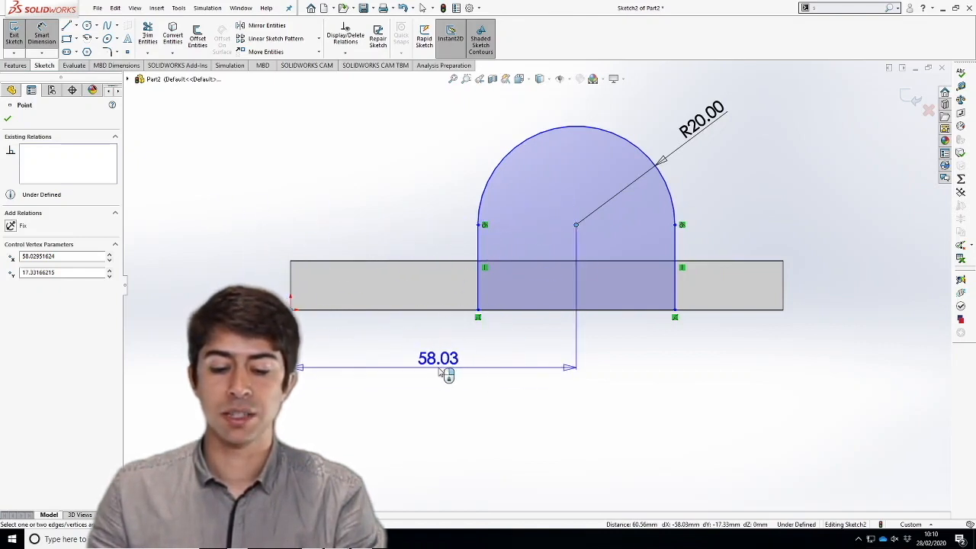
{"action": "left_click", "coordinate": [444, 363]}
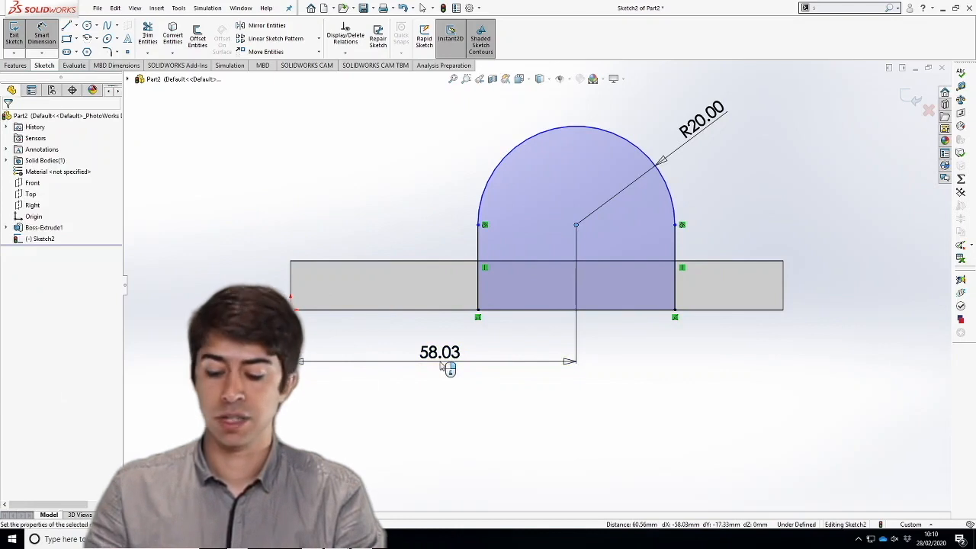
{"action": "type", "text": "50"}
{"action": "key", "text": "Return"}
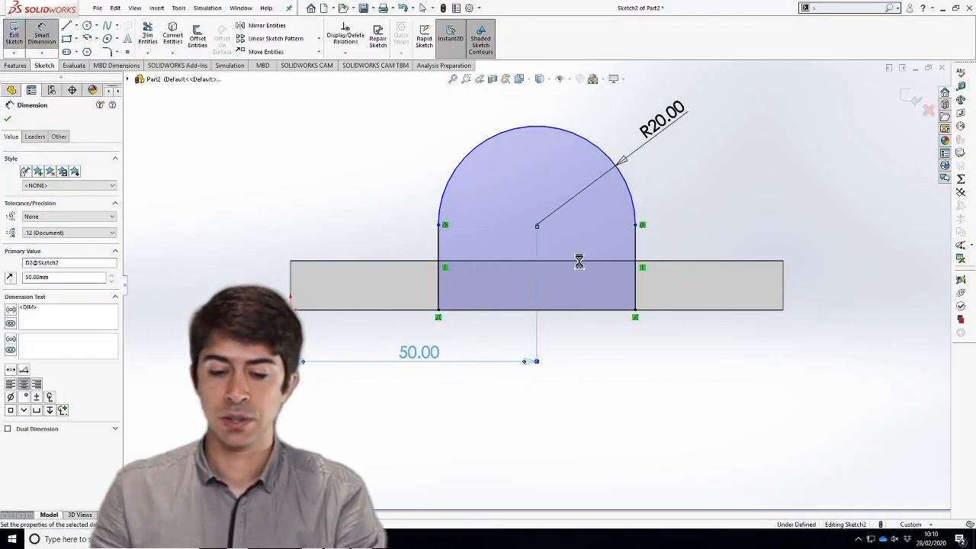
Dimension the vertical distance from the origin to the arc's centre and set it to 35 mm.
{"action": "left_click", "coordinate": [537, 226]}
{"action": "left_click", "coordinate": [299, 312]}
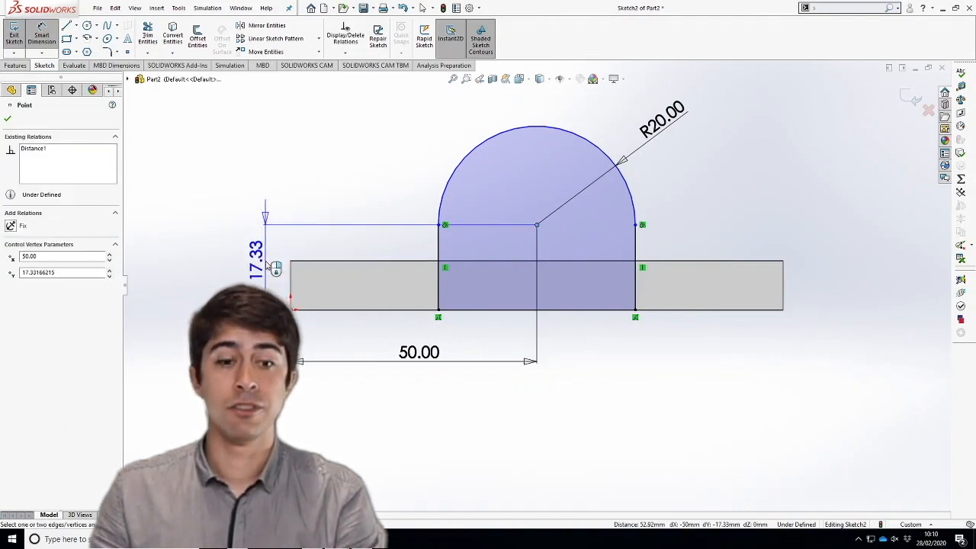
{"action": "left_click", "coordinate": [261, 265]}
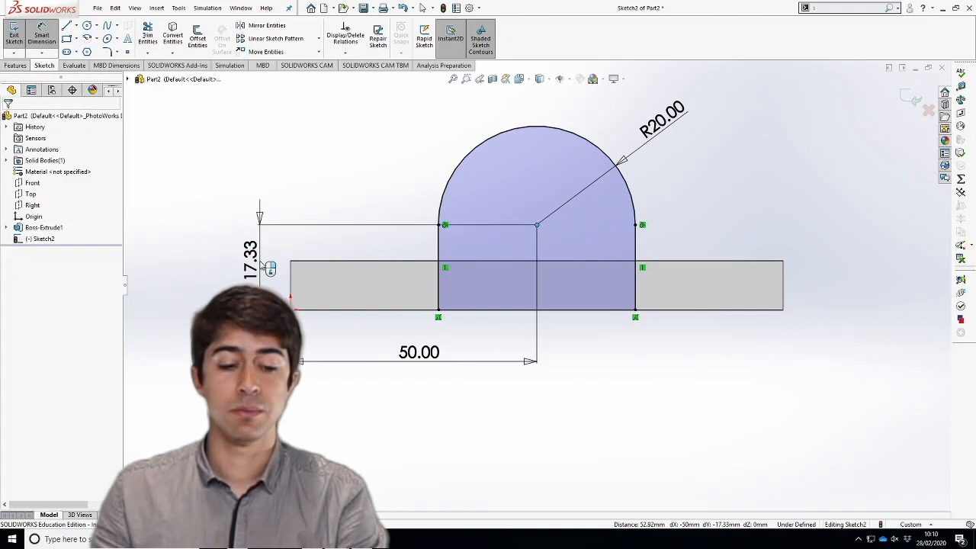
{"action": "type", "text": "35"}
{"action": "key", "text": "Return"}
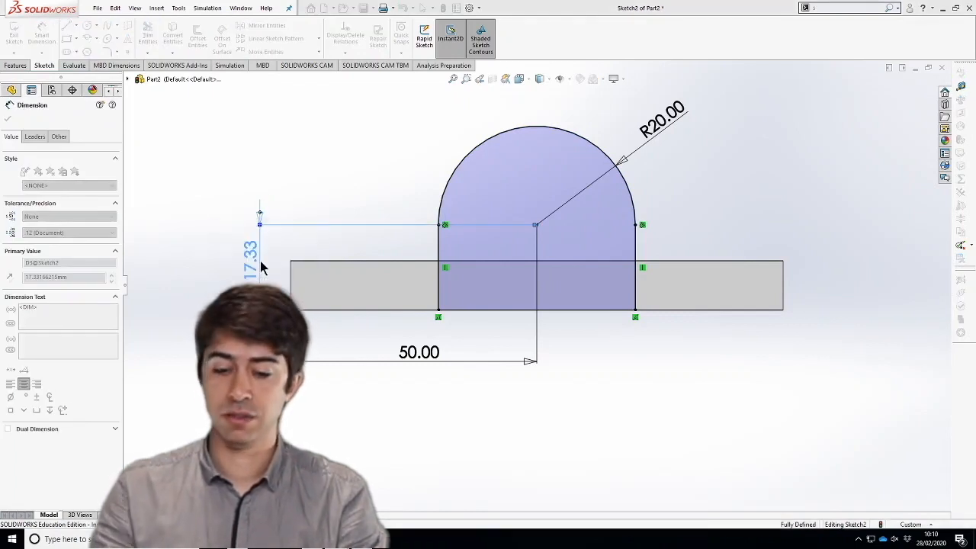
{"action": "left_click", "coordinate": [701, 183]}
Start a boss extrusion of the upright profile and reverse its direction so it runs back over the plate.
{"action": "scroll", "coordinate": [702, 177], "scroll_direction": "up", "scroll_amount": 3}
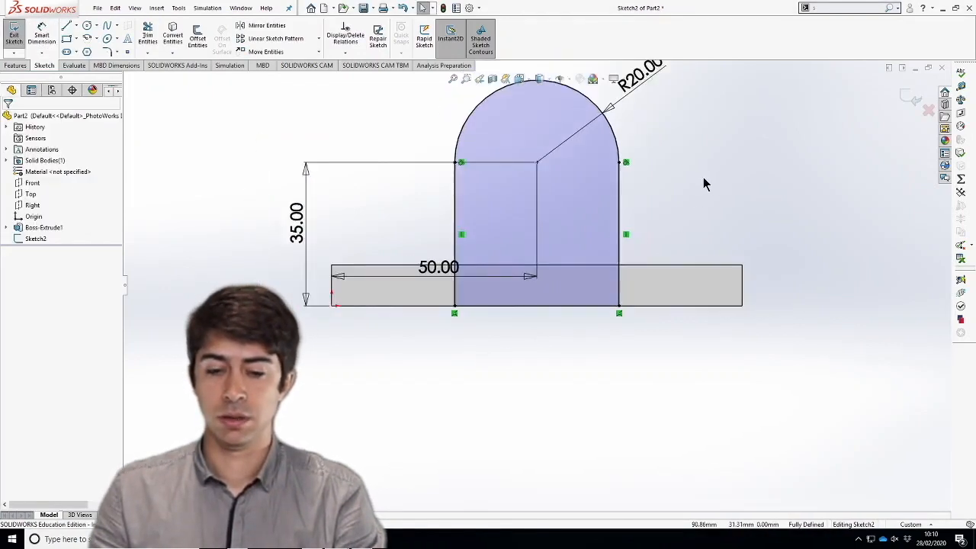
{"action": "scroll", "coordinate": [436, 134], "scroll_direction": "down", "scroll_amount": 1}
{"action": "scroll", "coordinate": [546, 197], "scroll_direction": "down", "scroll_amount": 1}
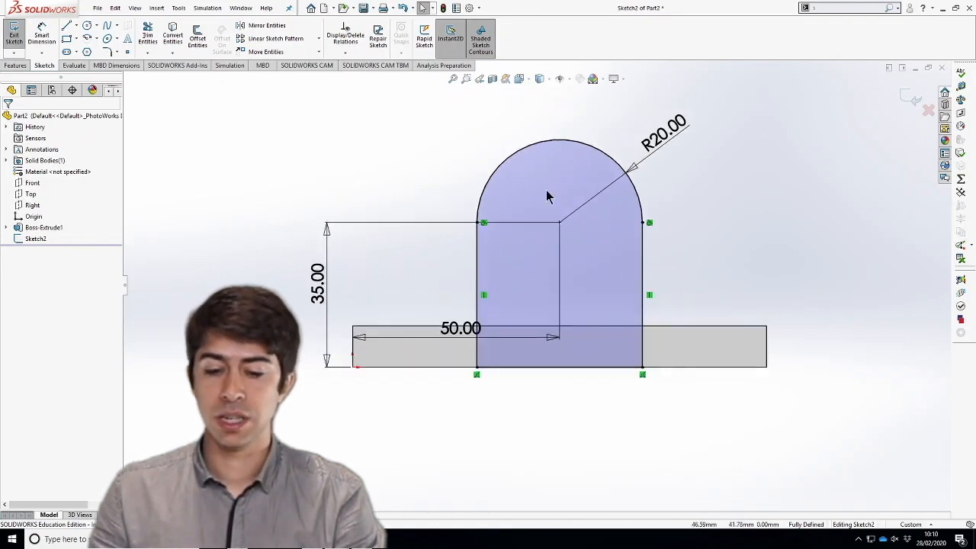
{"action": "scroll", "coordinate": [333, 220], "scroll_direction": "down", "scroll_amount": 1}
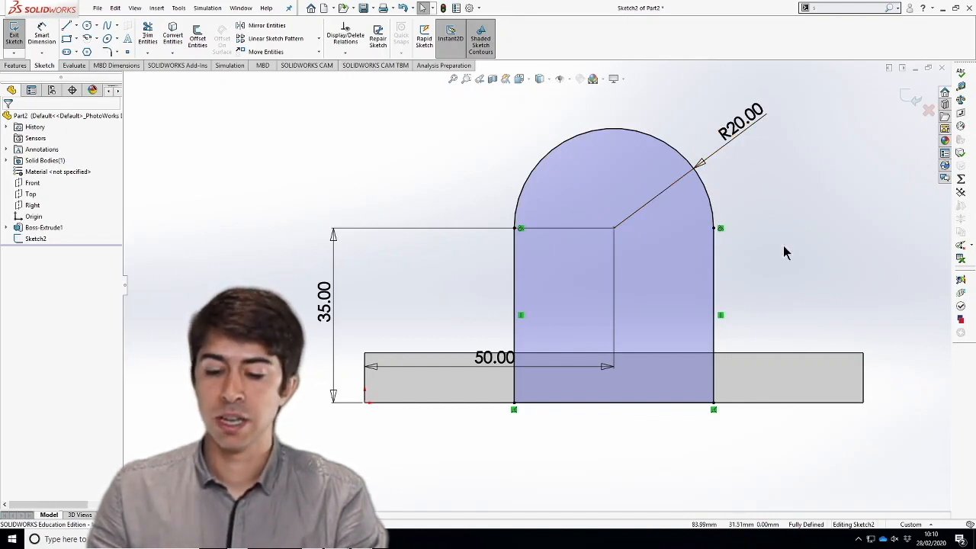
{"action": "left_click", "coordinate": [19, 66]}
{"action": "left_click", "coordinate": [19, 36]}
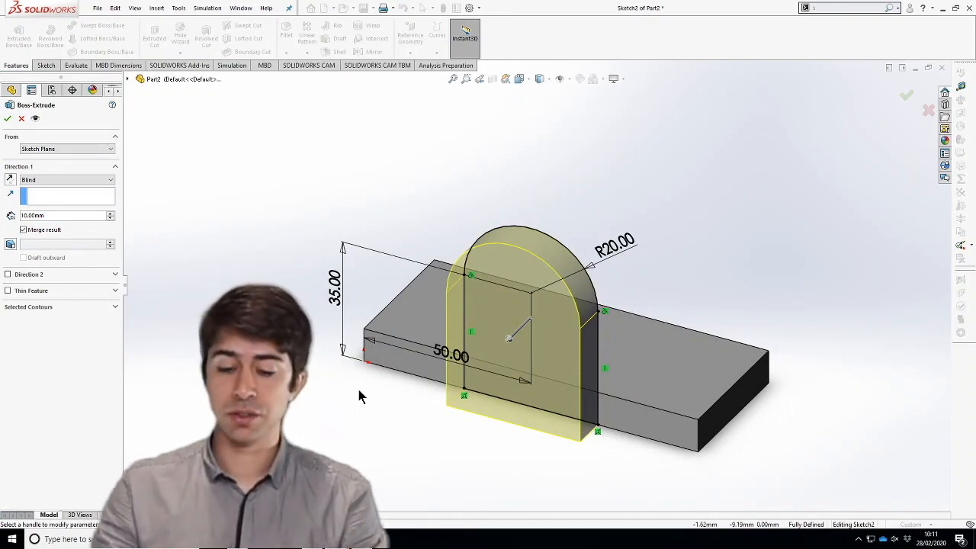
{"action": "key", "text": "super+plus"}
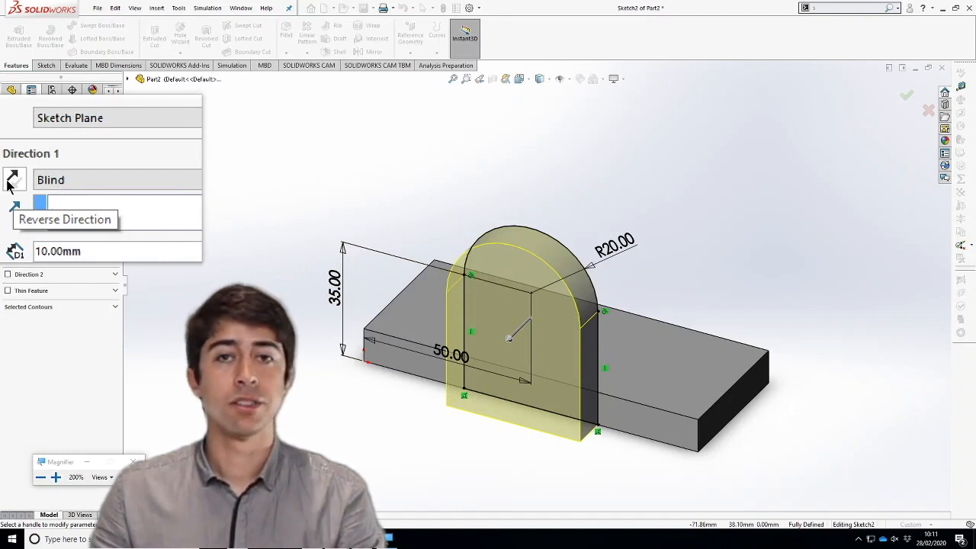
{"action": "left_click", "coordinate": [11, 181]}
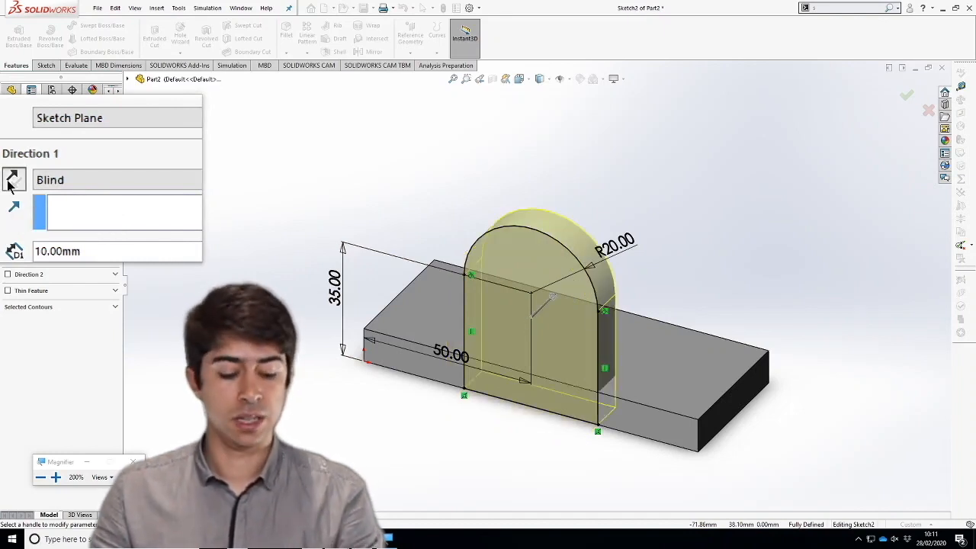
{"action": "key", "text": "super+Escape"}
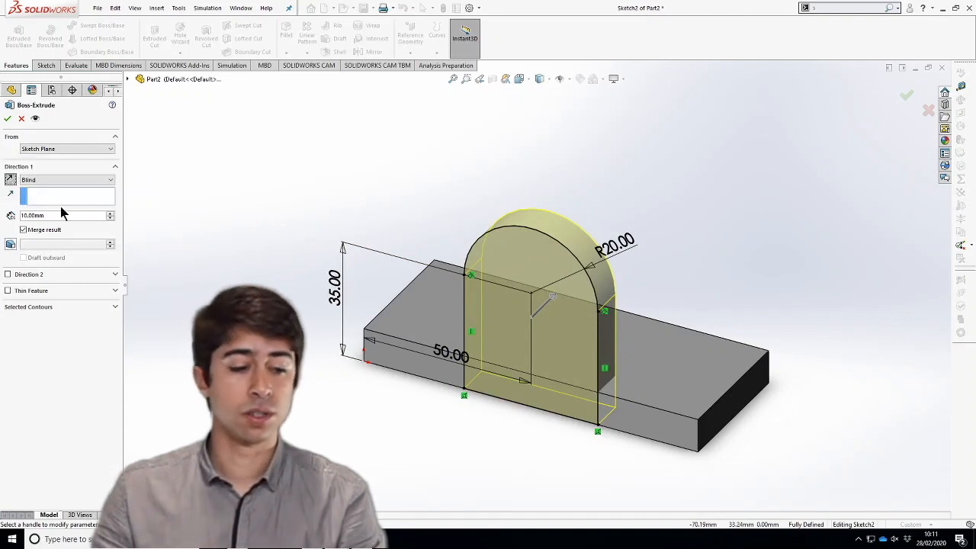
Set the upright's blind extrusion depth to 6 mm and finish the feature.
{"action": "double_click", "coordinate": [61, 215]}
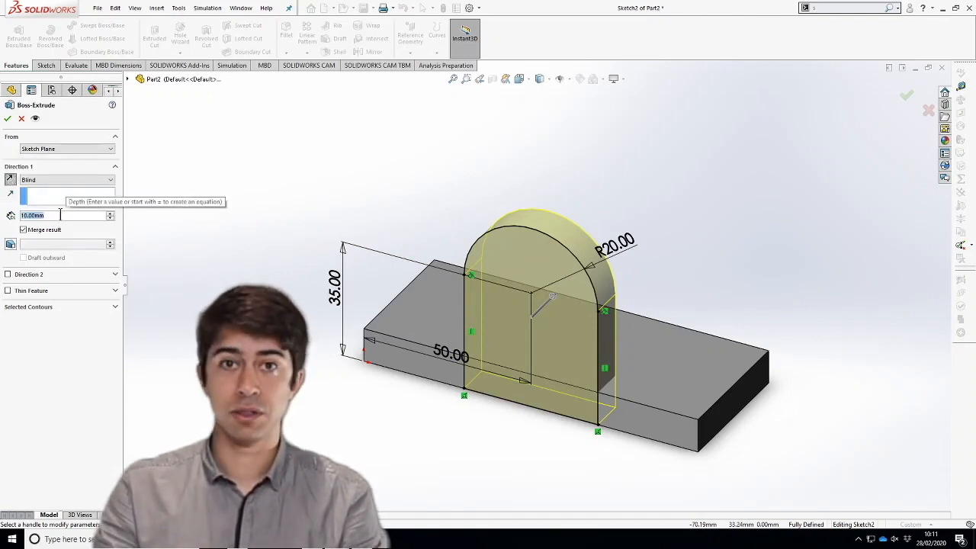
{"action": "type", "text": "6"}
{"action": "key", "text": "Return"}
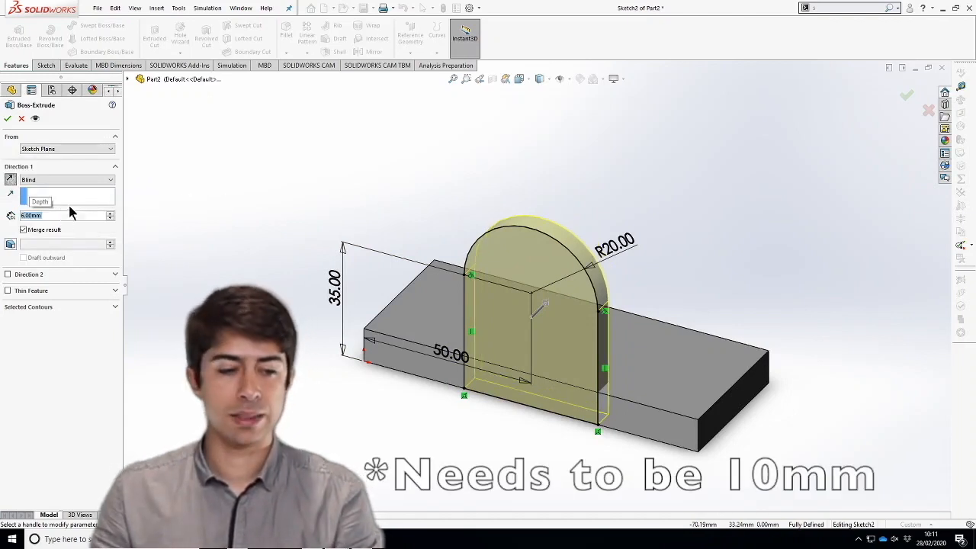
{"action": "left_click", "coordinate": [8, 118]}
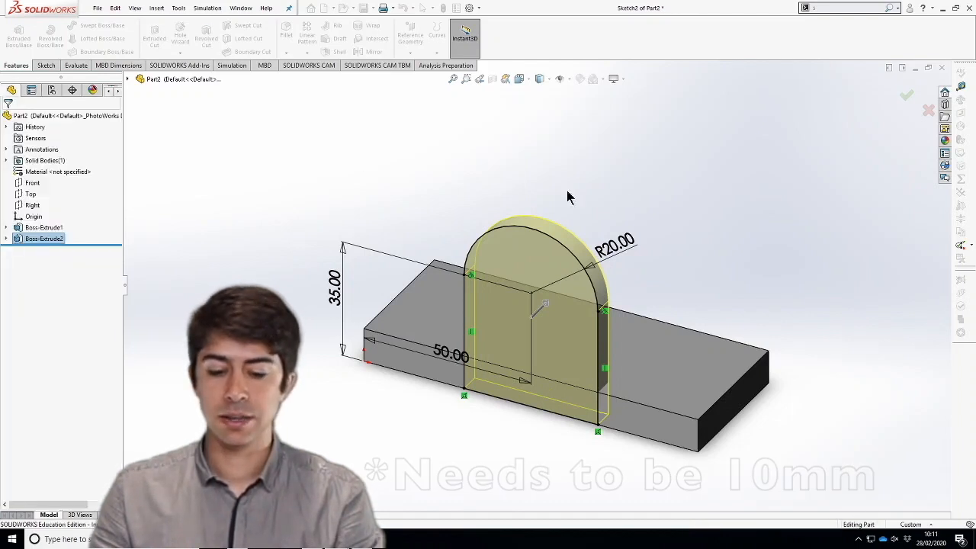
{"action": "left_click", "coordinate": [659, 197]}
Start a new sketch on the bracket's combined front face.
{"action": "scroll", "coordinate": [712, 191], "scroll_direction": "down", "scroll_amount": 1}
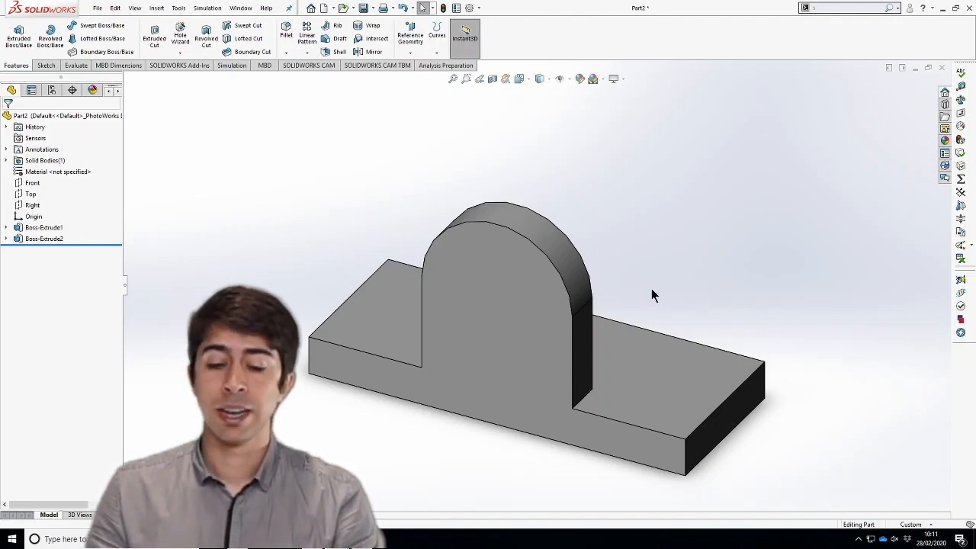
{"action": "left_click", "coordinate": [481, 400]}
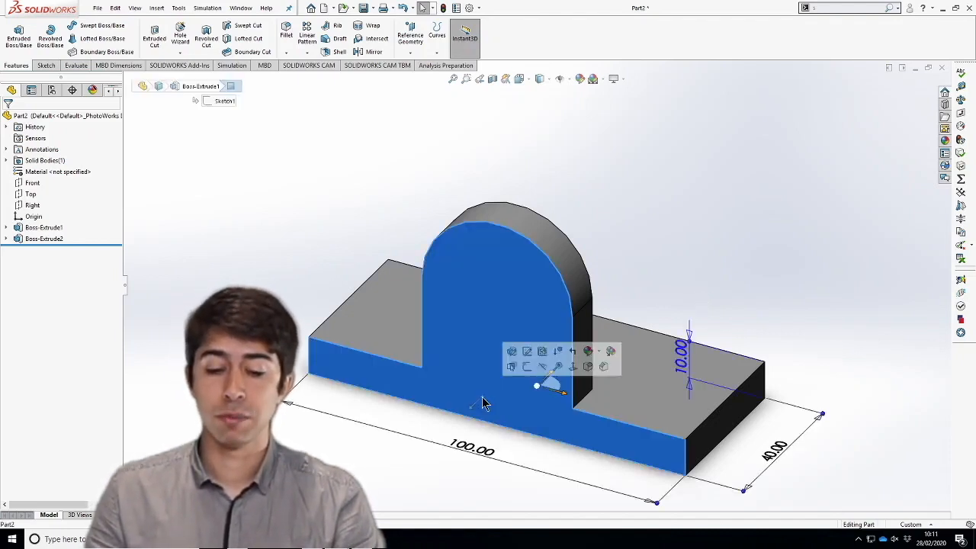
{"action": "left_click", "coordinate": [528, 366]}
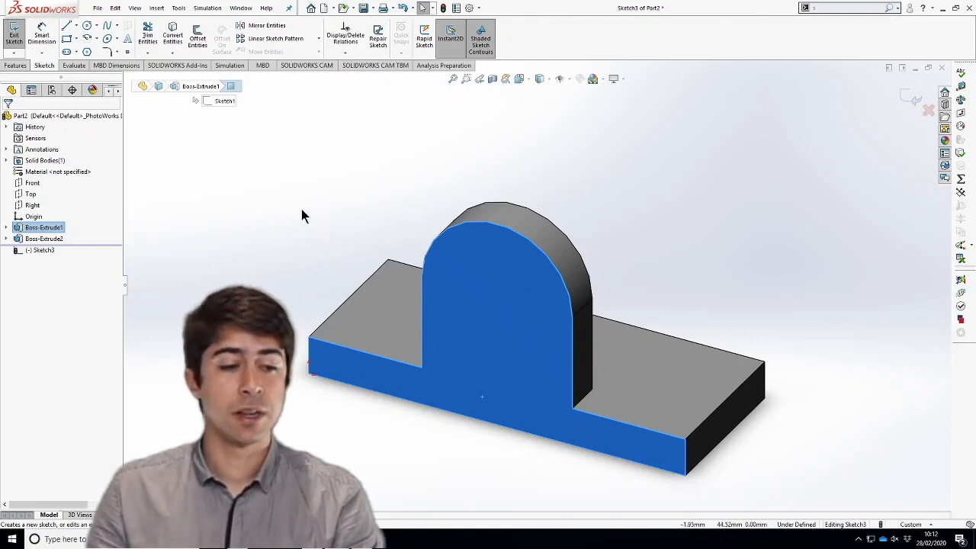
Sketch a corner rectangle about 33 x 4 mm along the base plate's bottom front edge, below the upright.
{"action": "left_click", "coordinate": [68, 38]}
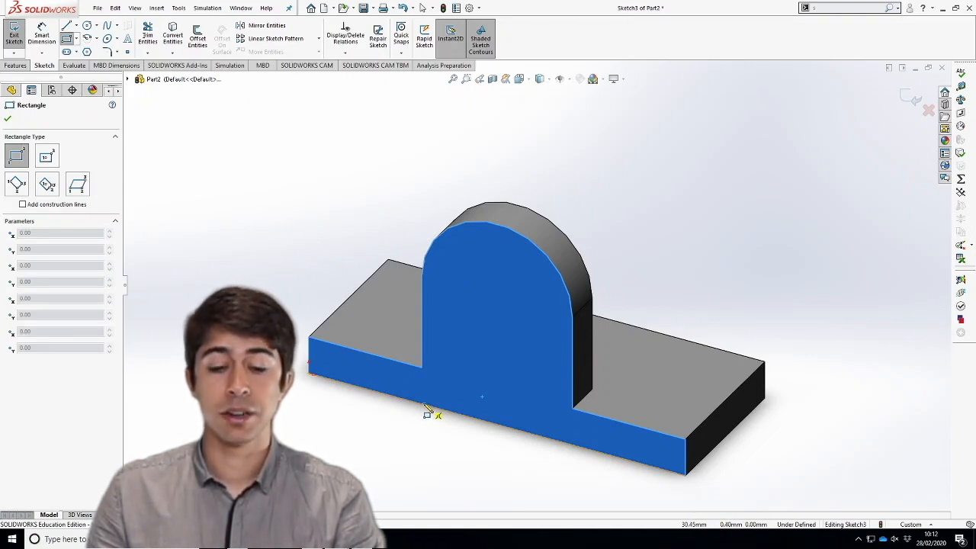
{"action": "left_click", "coordinate": [423, 405]}
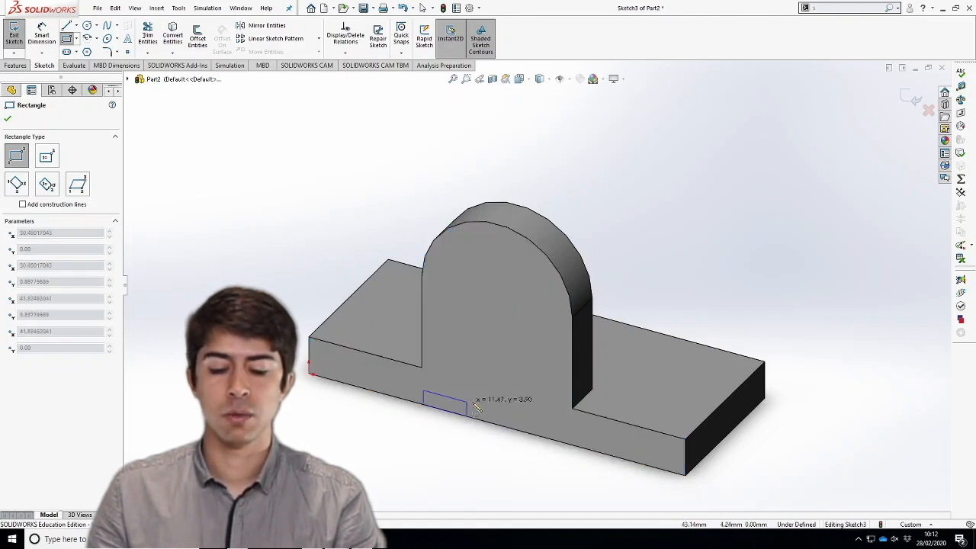
{"action": "left_click", "coordinate": [549, 436]}
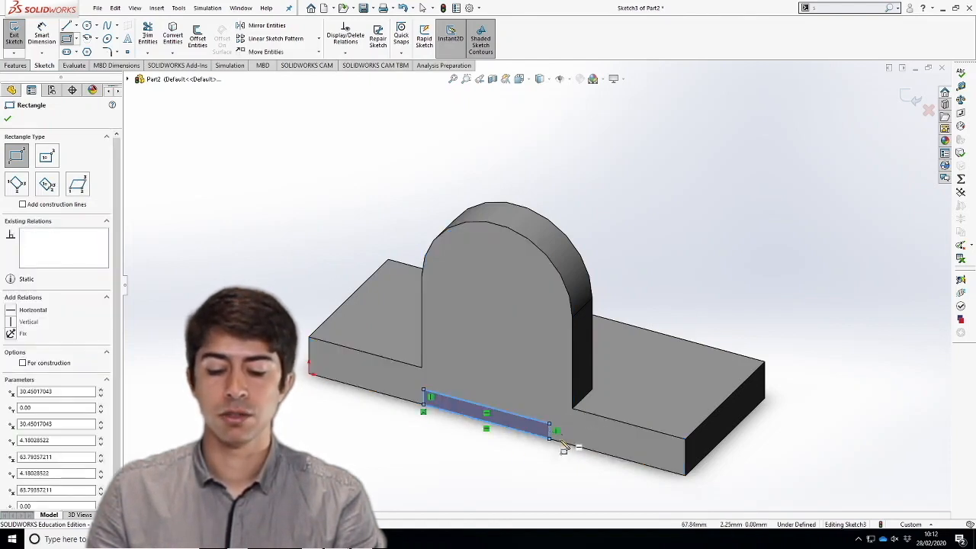
Dimension the rectangle's height with Smart Dimension and set it to 3 mm.
{"action": "right_click", "coordinate": [493, 454]}
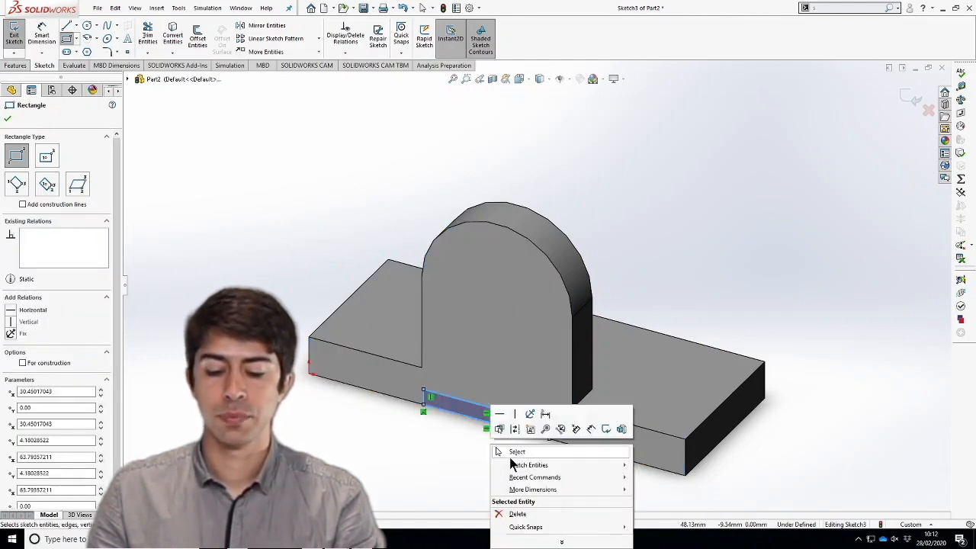
{"action": "left_click", "coordinate": [598, 432]}
{"action": "left_click", "coordinate": [553, 432]}
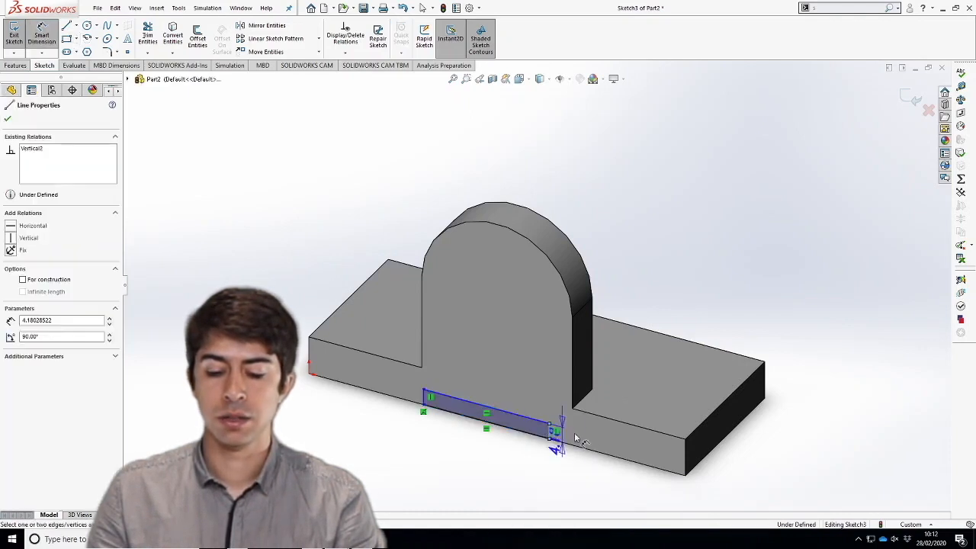
{"action": "left_click", "coordinate": [577, 445]}
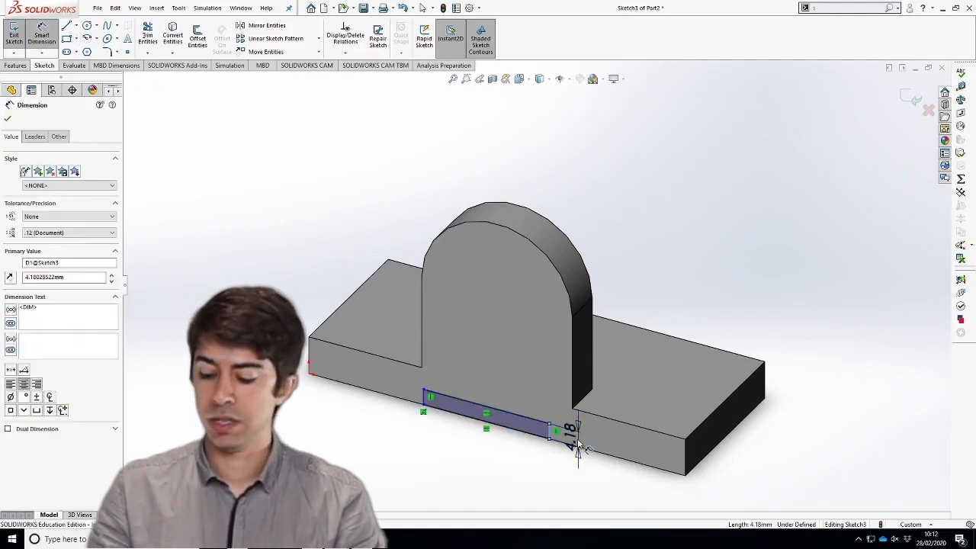
{"action": "type", "text": "3"}
{"action": "key", "text": "Return"}
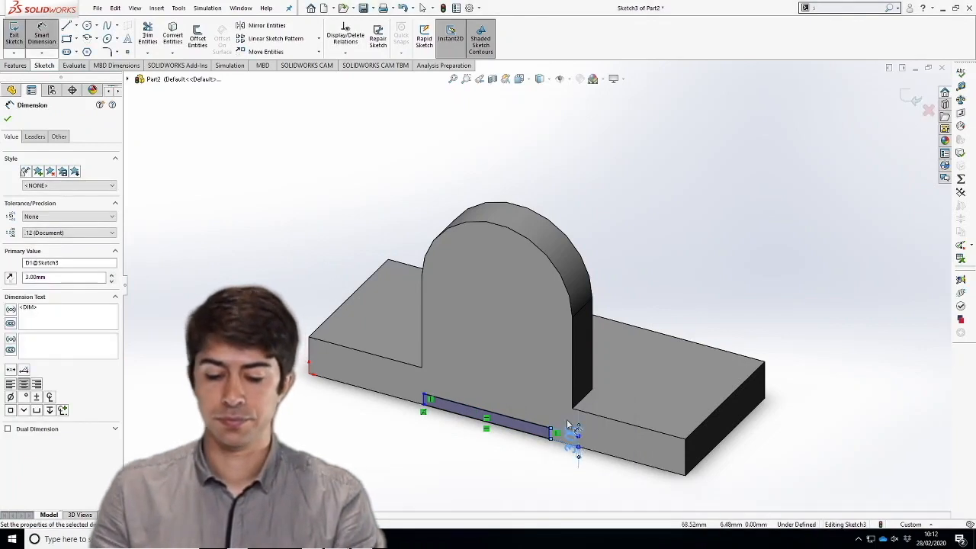
{"action": "left_click", "coordinate": [457, 451]}
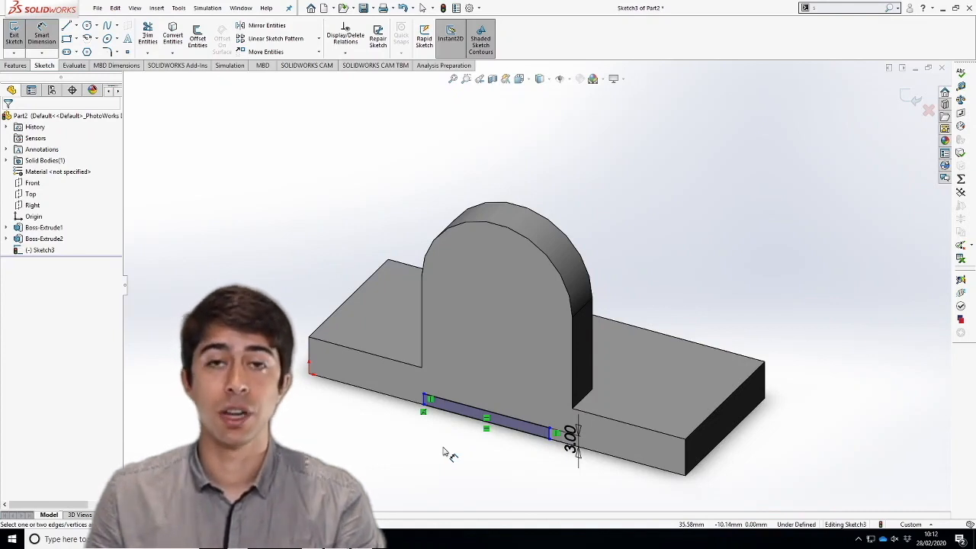
{"action": "right_click", "coordinate": [389, 450]}
{"action": "left_click", "coordinate": [405, 477]}
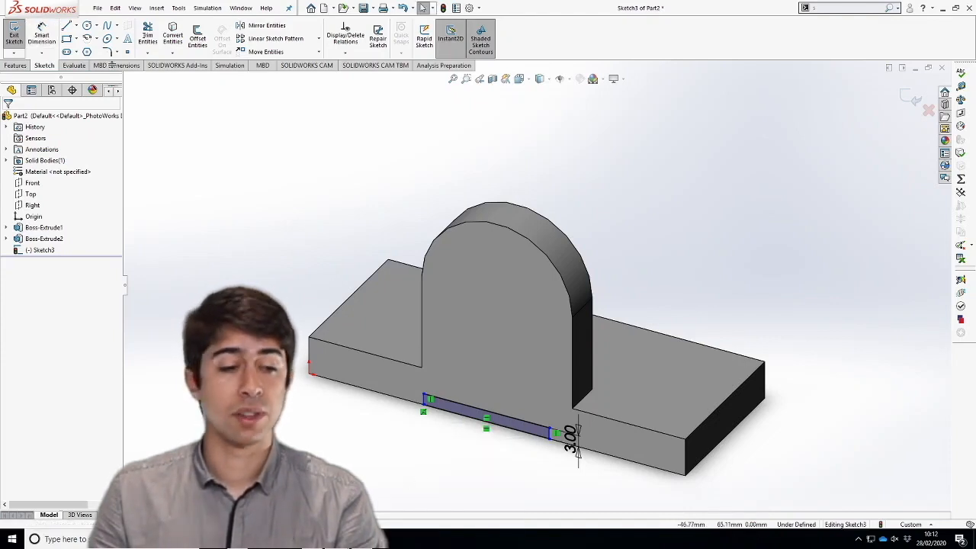
Make an Extruded Cut of the rectangle through the base plate with the end condition Through All.
{"action": "left_click", "coordinate": [15, 66]}
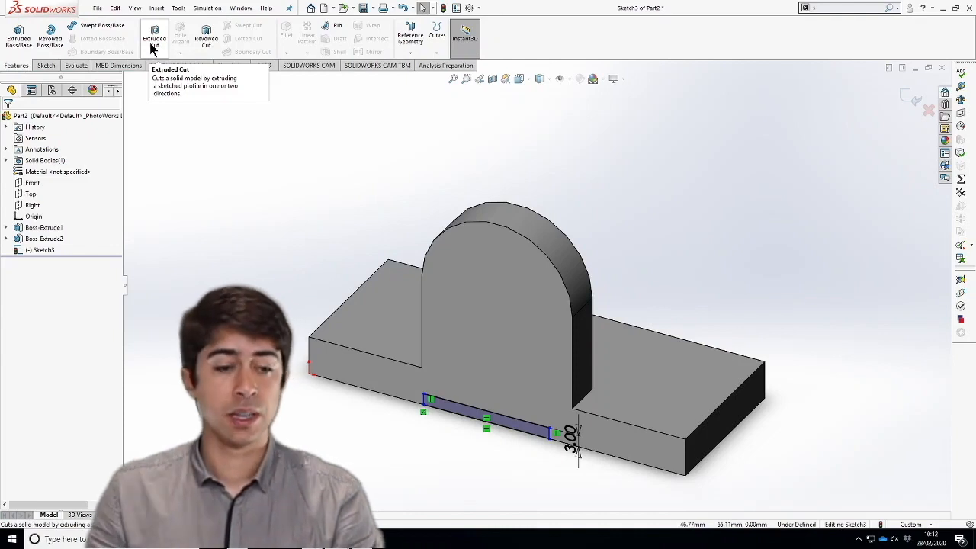
{"action": "key", "text": "super+plus"}
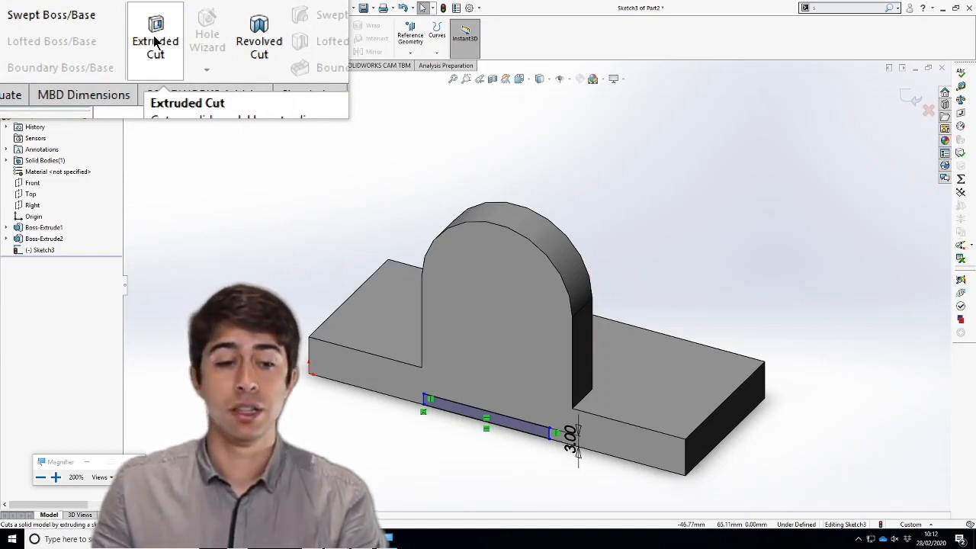
{"action": "left_click", "coordinate": [154, 42]}
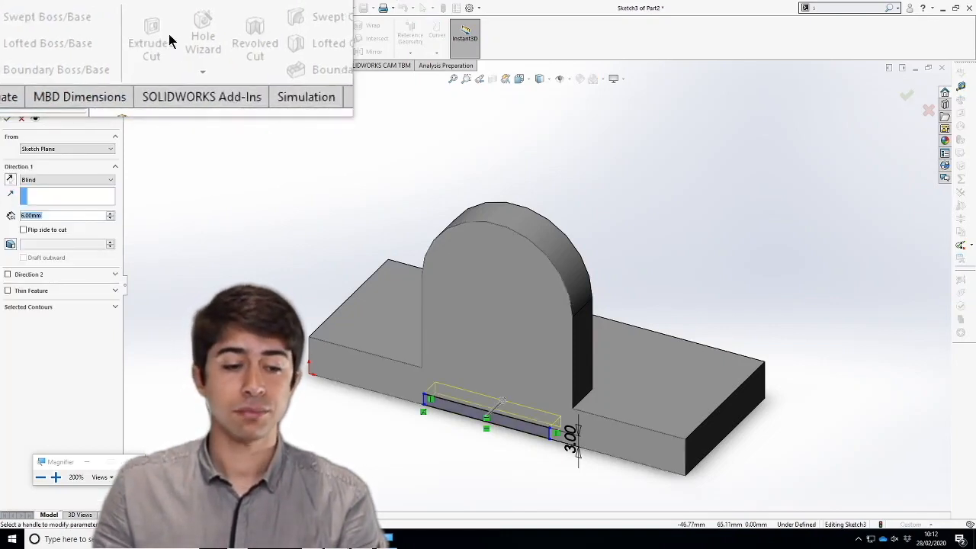
{"action": "key", "text": "super+Escape"}
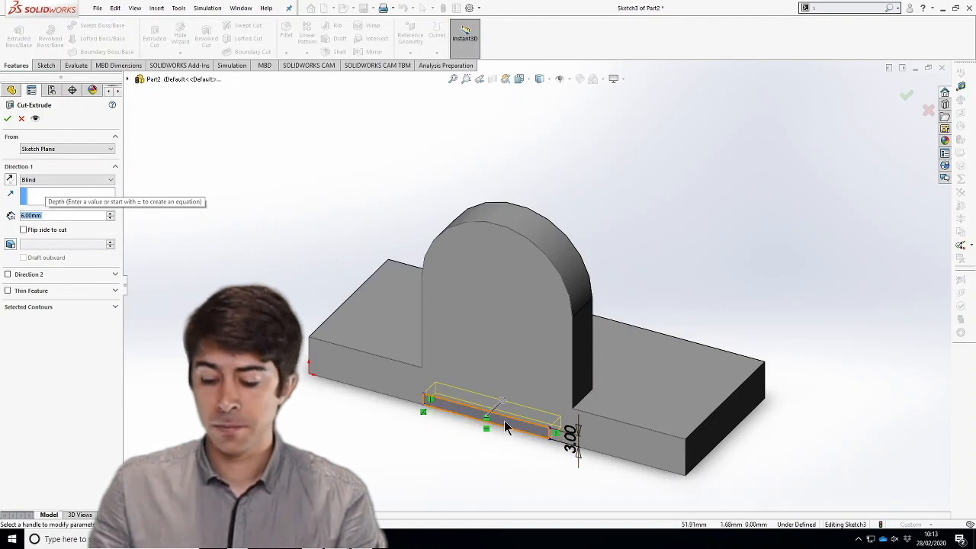
{"action": "key", "text": "super+equal"}
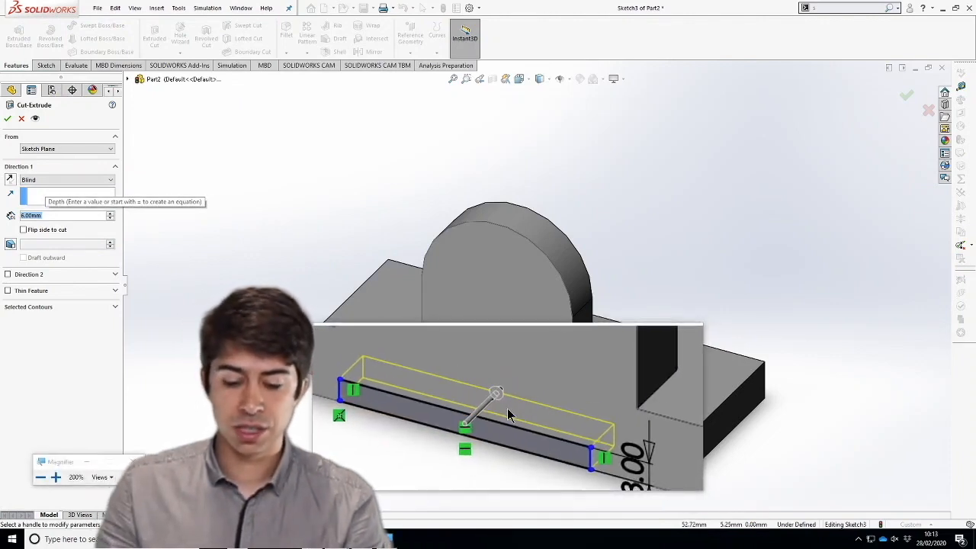
{"action": "scroll", "coordinate": [522, 330], "scroll_direction": "down", "scroll_amount": 2}
{"action": "scroll", "coordinate": [523, 330], "scroll_direction": "up", "scroll_amount": 1}
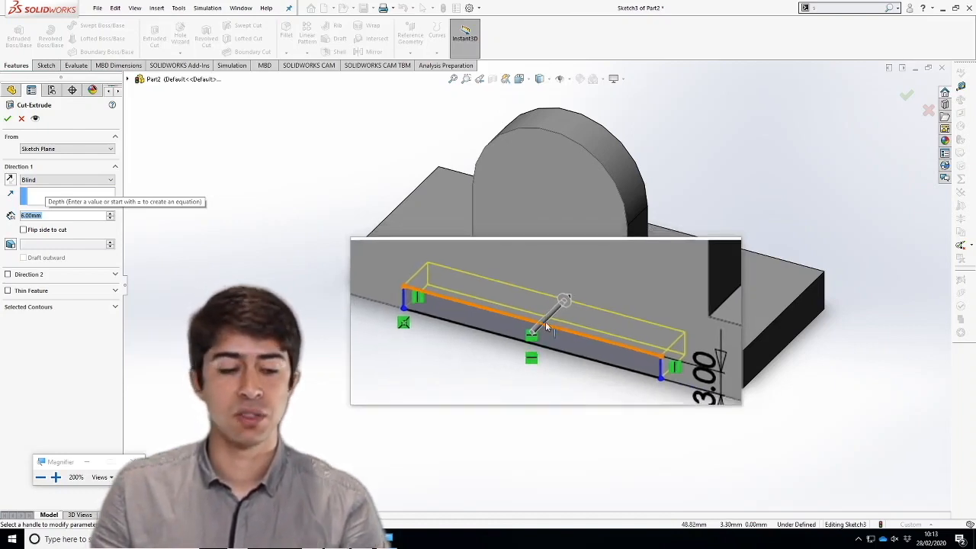
{"action": "left_click", "coordinate": [29, 183]}
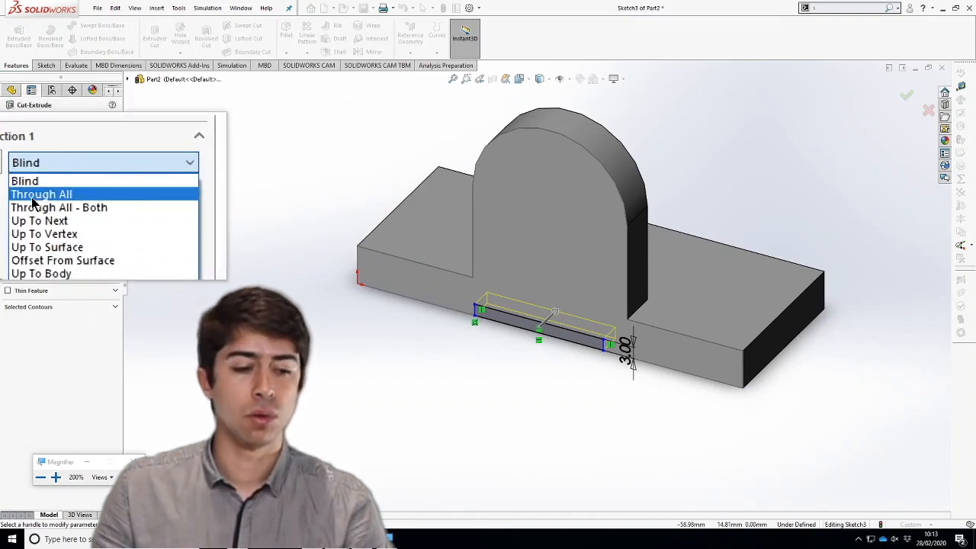
{"action": "left_click", "coordinate": [32, 198]}
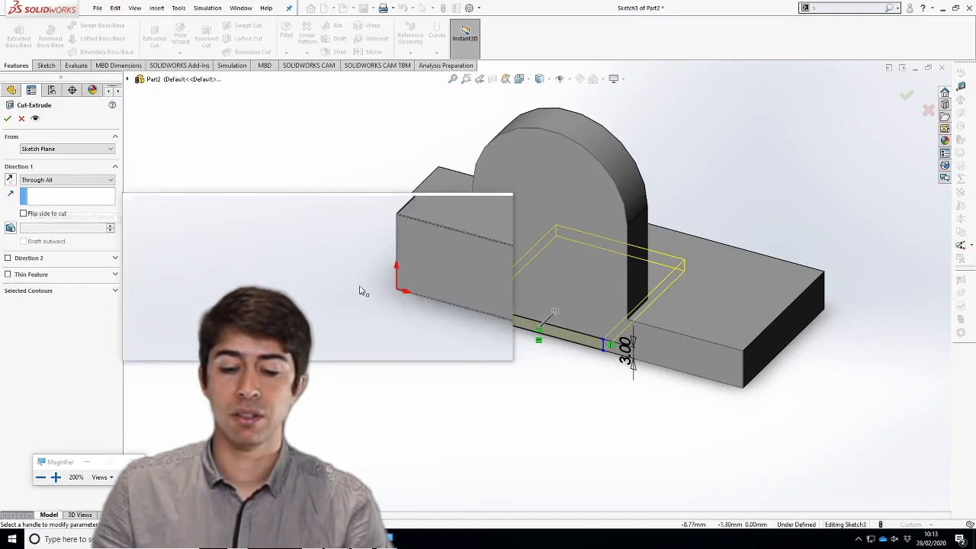
{"action": "key", "text": "super+Escape"}
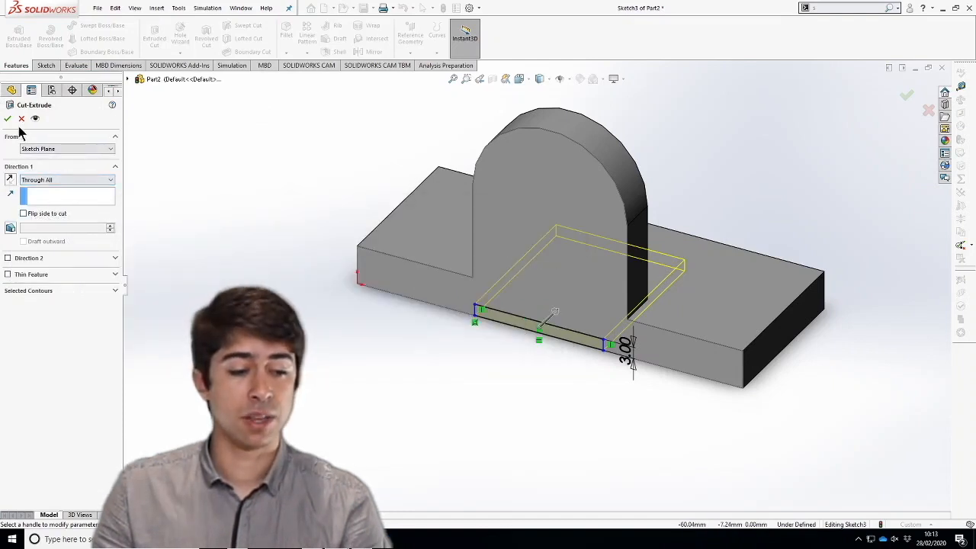
{"action": "left_click", "coordinate": [9, 119]}
{"action": "middle_click_drag", "start_coordinate": [484, 379], "coordinate": [418, 355]}
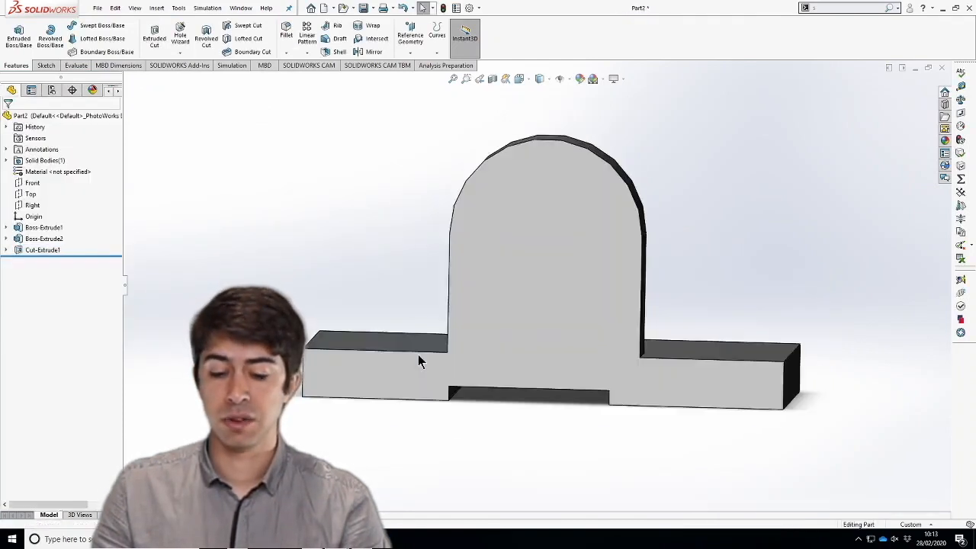
{"action": "key", "text": "ctrl+1"}
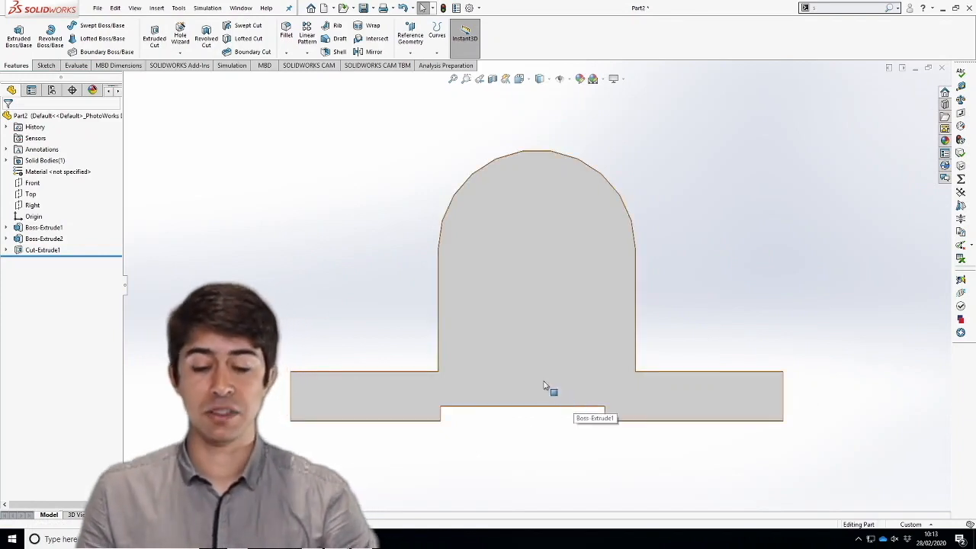
{"action": "middle_click_drag", "start_coordinate": [571, 468], "coordinate": [650, 253]}
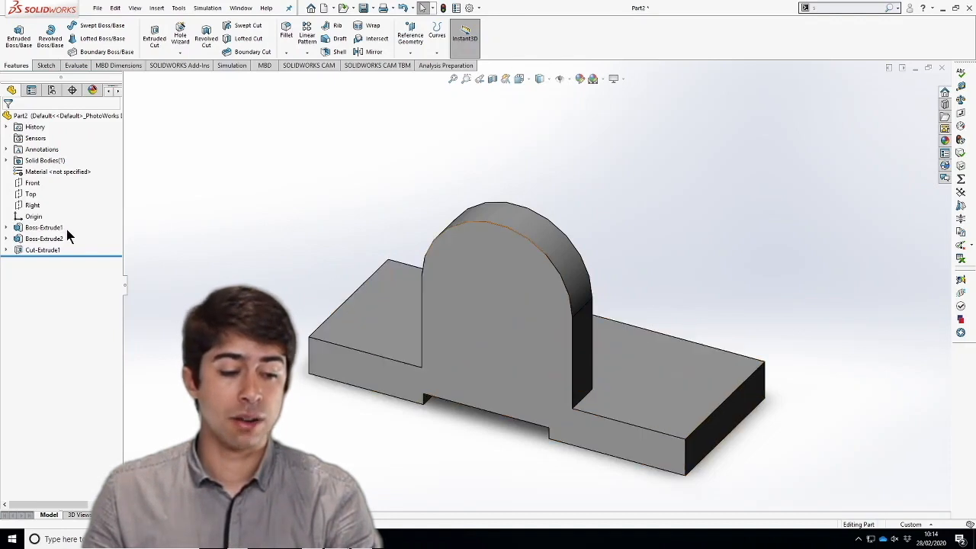
Rename the base plate's extrusion feature as BasePlate.
{"action": "key", "text": "super+plus"}
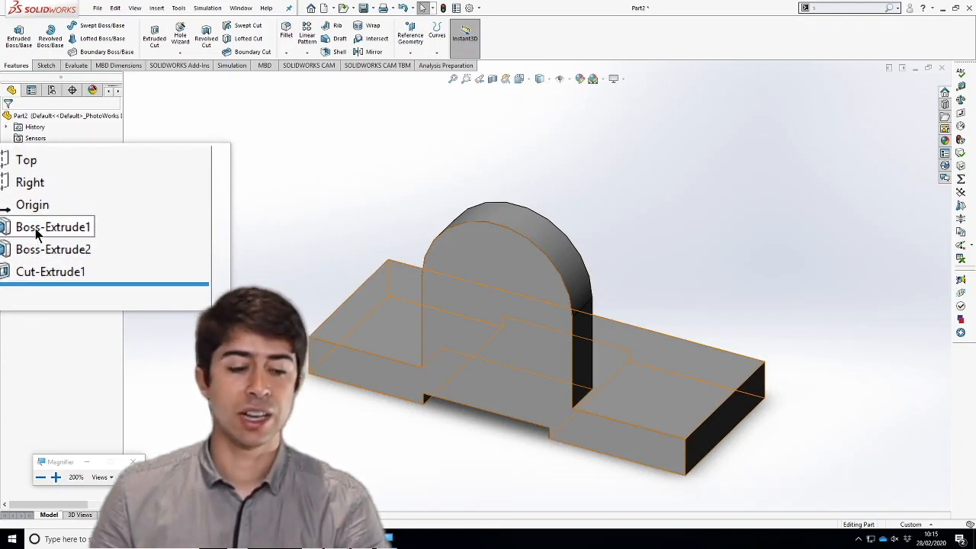
{"action": "left_click", "coordinate": [36, 233]}
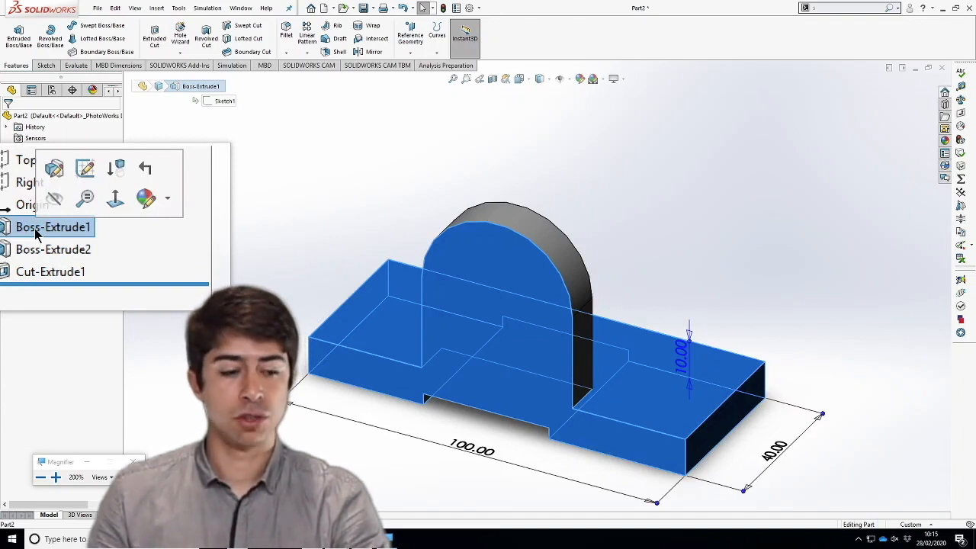
{"action": "left_click", "coordinate": [35, 229]}
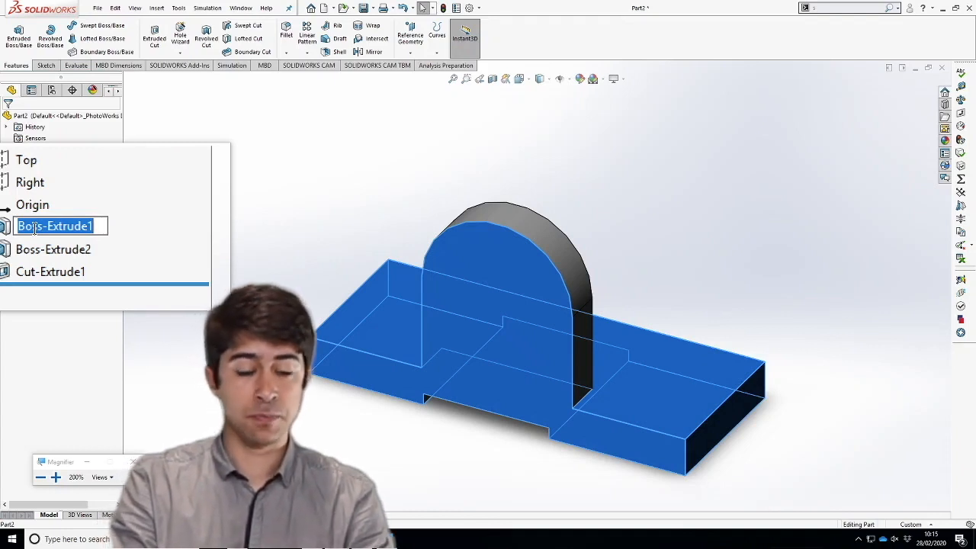
{"action": "type", "text": "BaseP"}
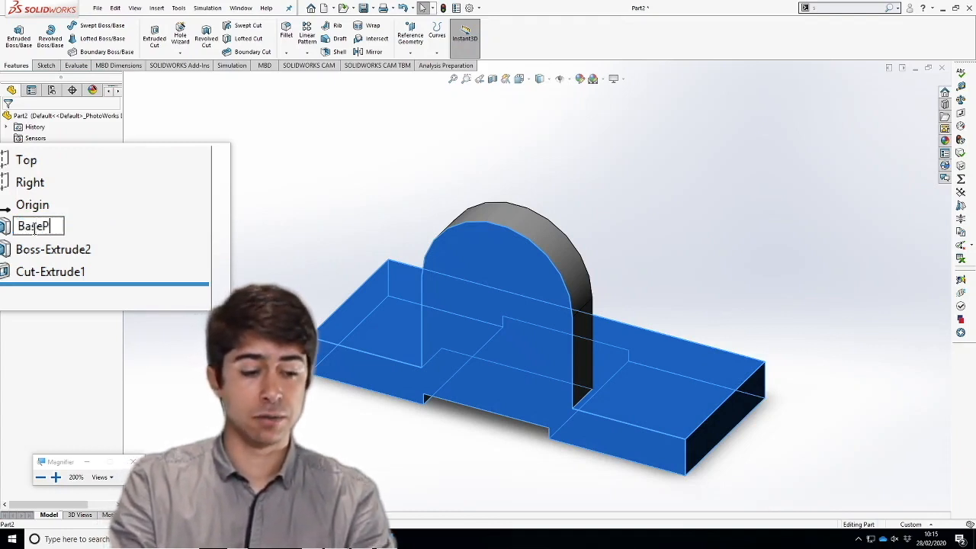
{"action": "type", "text": "late"}
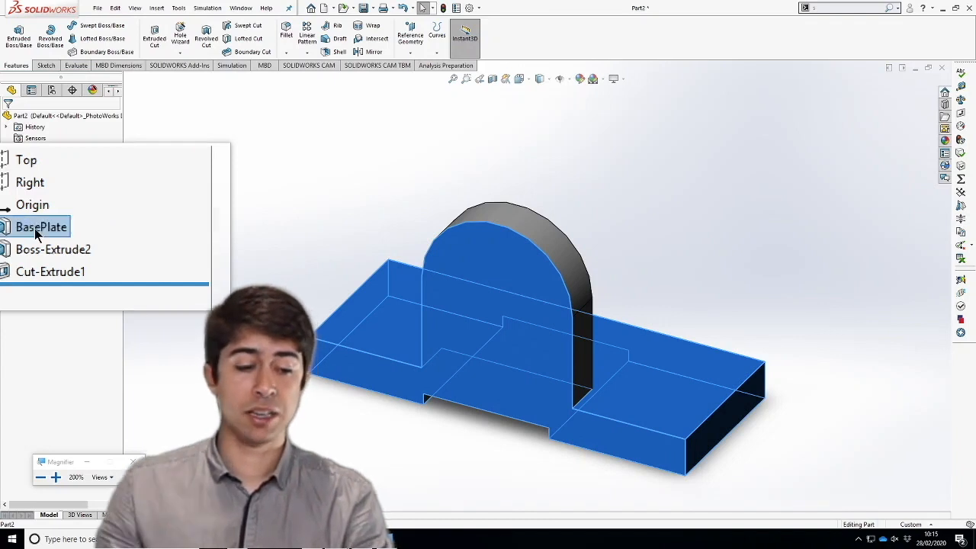
{"action": "key", "text": "Return"}
Rename the rounded upright's extrusion feature as VerticalPlate.
{"action": "left_click", "coordinate": [37, 237]}
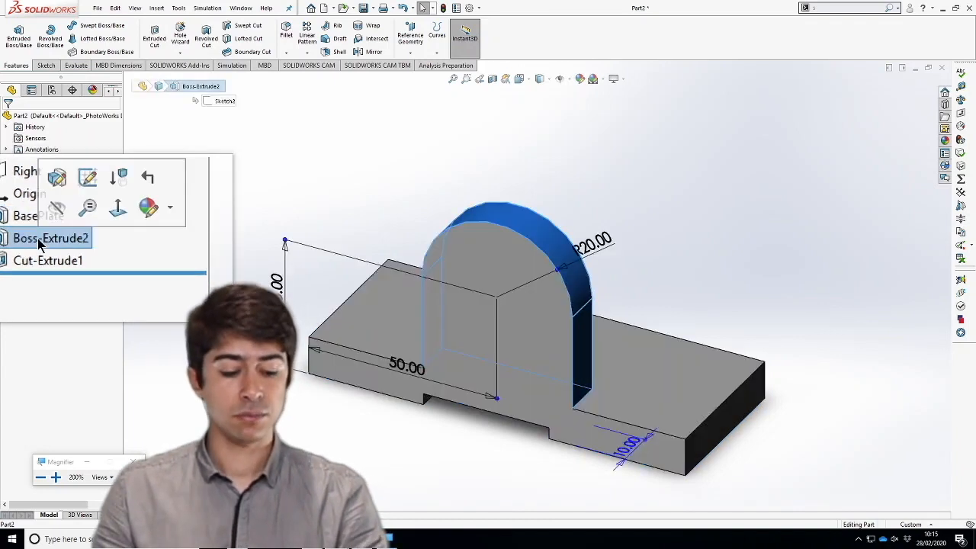
{"action": "left_click", "coordinate": [37, 238]}
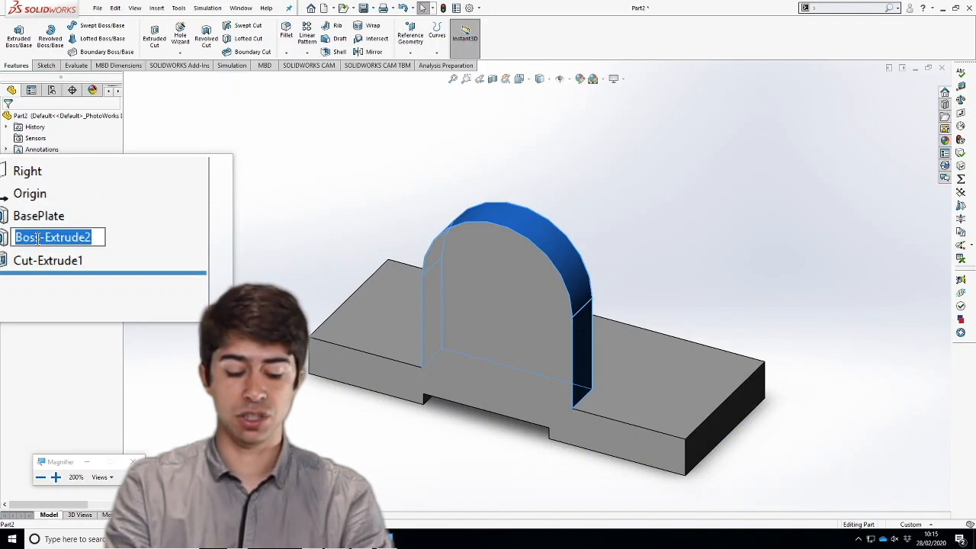
{"action": "type", "text": "Vertical"}
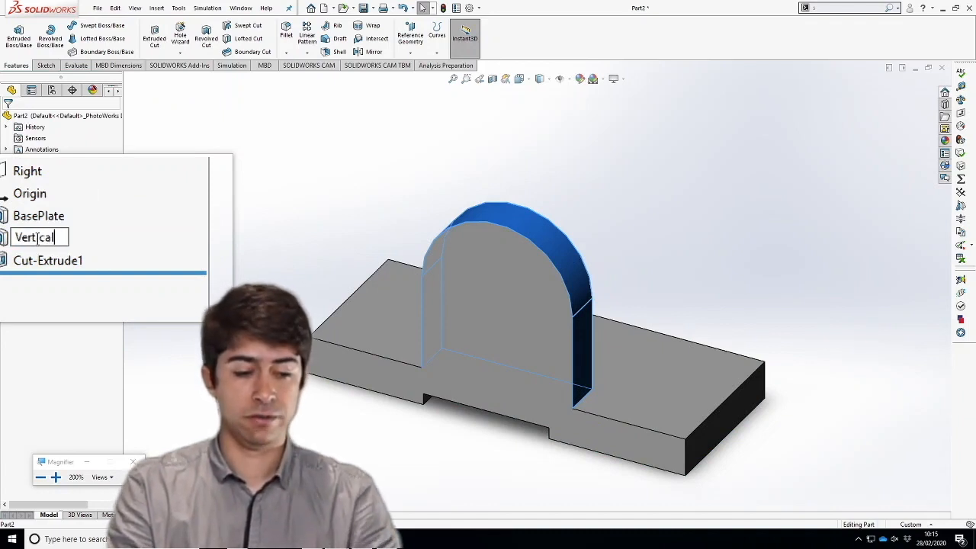
{"action": "type", "text": "BOs"}
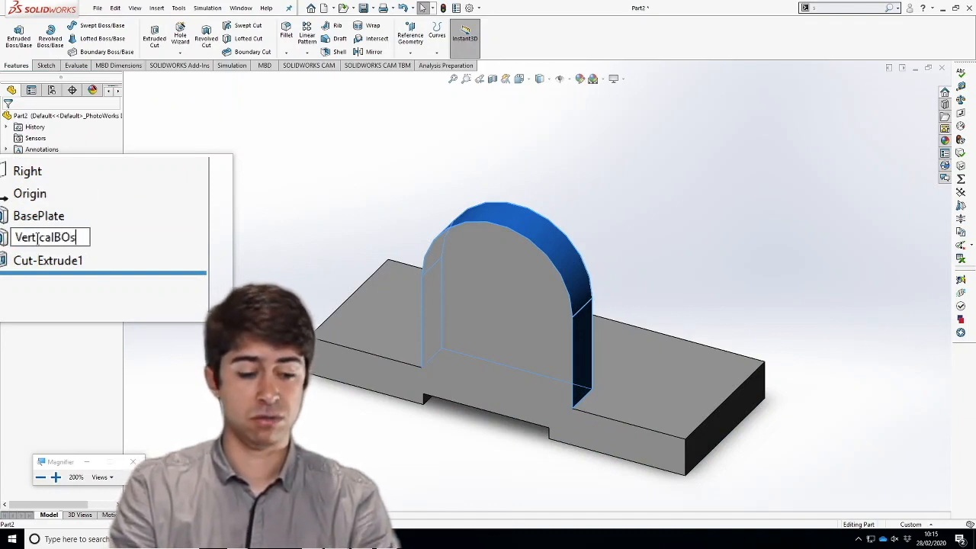
{"action": "key", "text": "BackSpace"}
{"action": "key", "text": "BackSpace"}
{"action": "type", "text": "oss"}
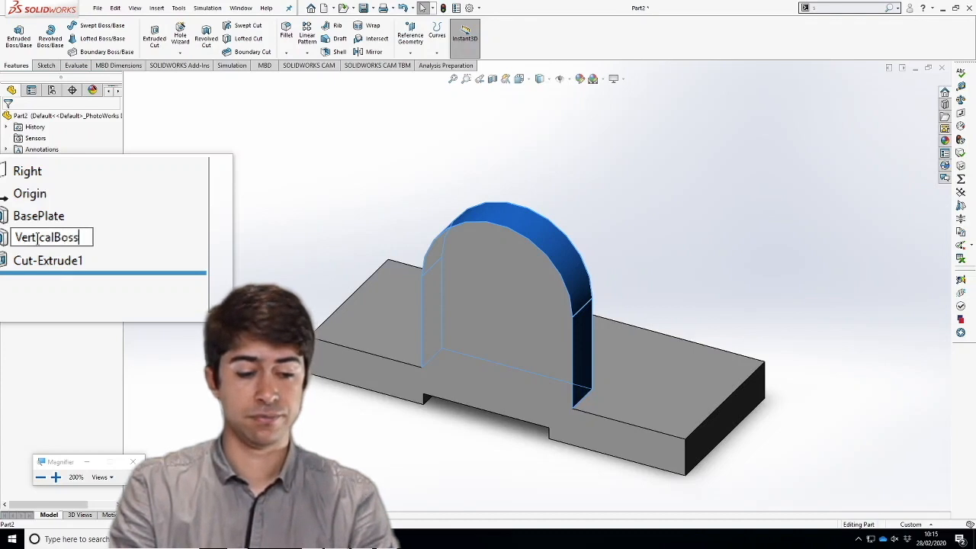
{"action": "key", "text": "BackSpace"}
{"action": "key", "text": "BackSpace"}
{"action": "key", "text": "BackSpace"}
{"action": "key", "text": "BackSpace"}
{"action": "type", "text": "Pate"}
{"action": "key", "text": "BackSpace"}
{"action": "key", "text": "BackSpace"}
{"action": "key", "text": "BackSpace"}
{"action": "type", "text": "late"}
{"action": "key", "text": "Return"}
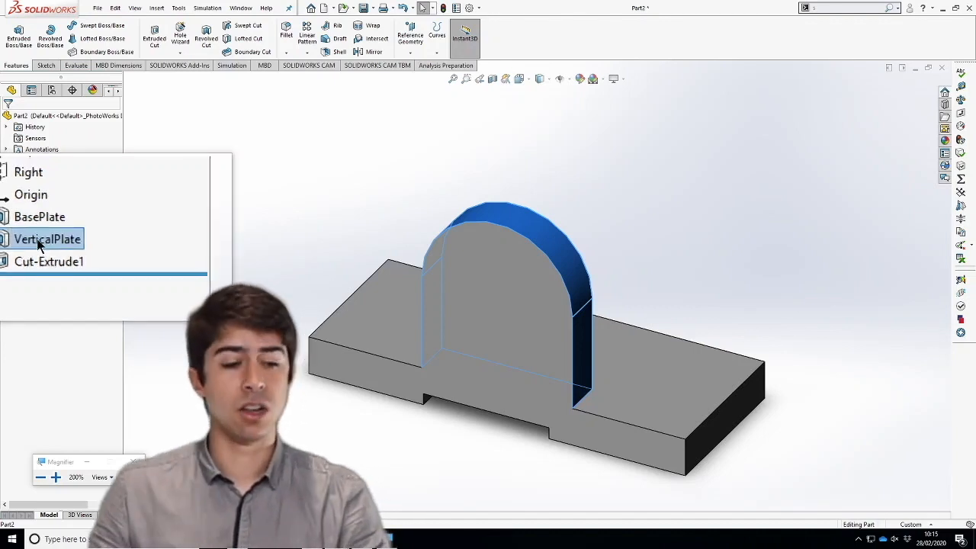
Rename the cut feature under the base plate as Slot.
{"action": "left_click", "coordinate": [43, 250]}
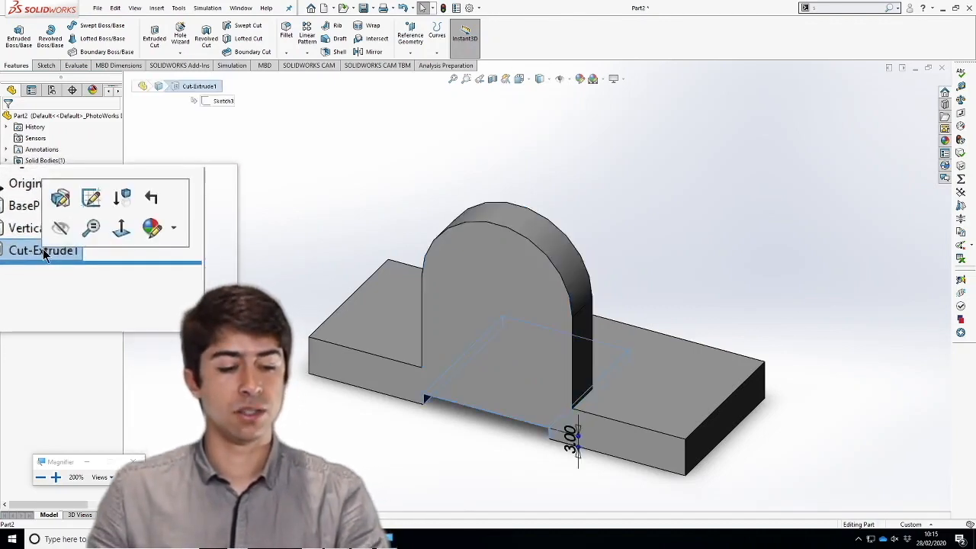
{"action": "left_click", "coordinate": [42, 249]}
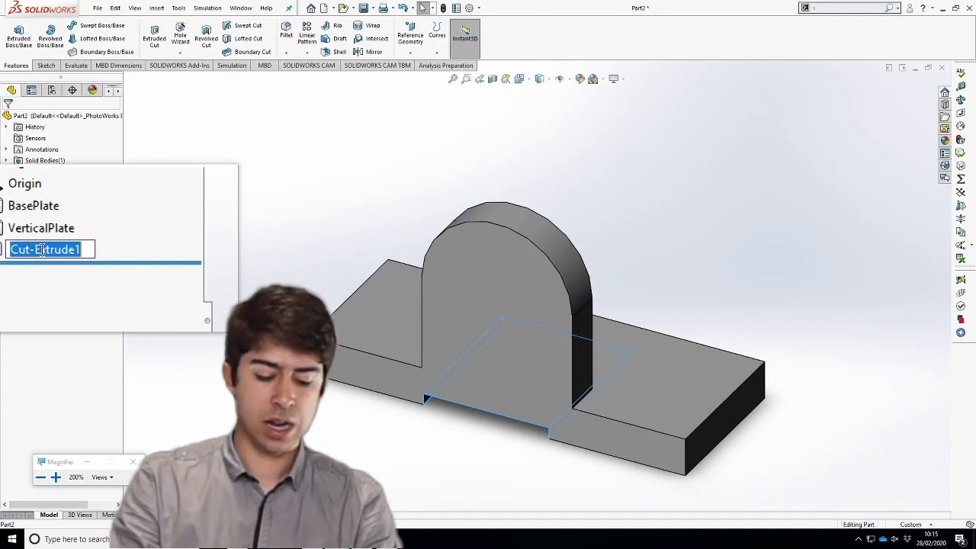
{"action": "type", "text": "Slot"}
{"action": "key", "text": "Return"}
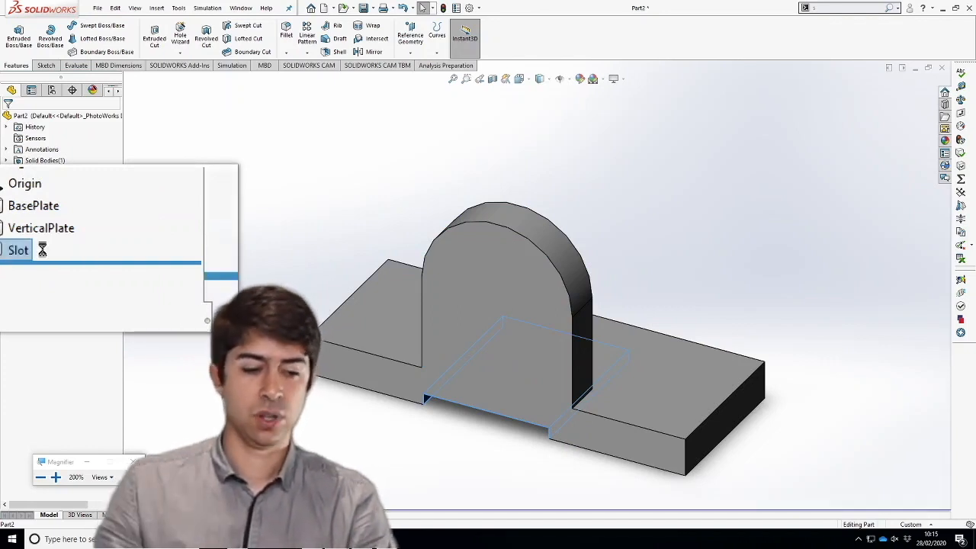
Set up a Hole Wizard counterbore hole for a hex bolt with the size M8.
{"action": "key", "text": "super+Escape"}
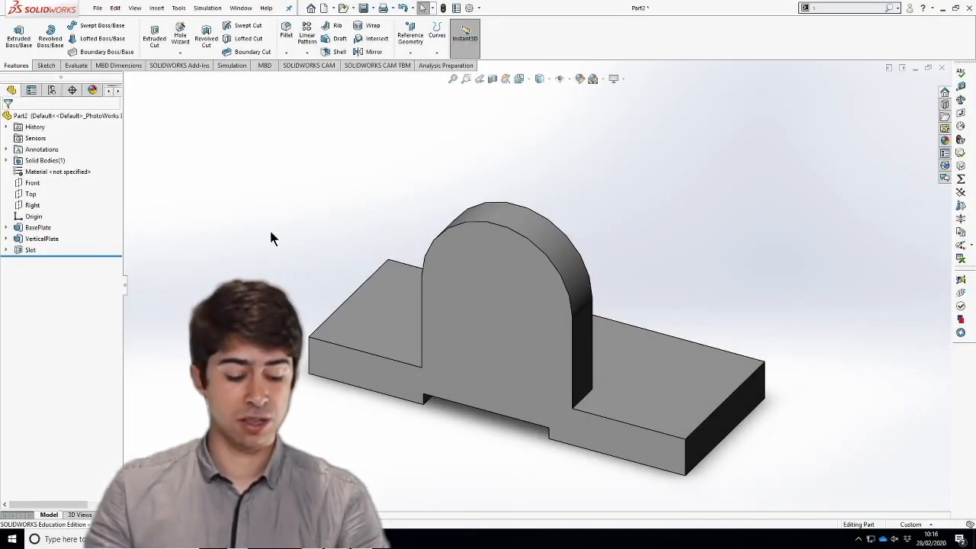
{"action": "key", "text": "super+plus"}
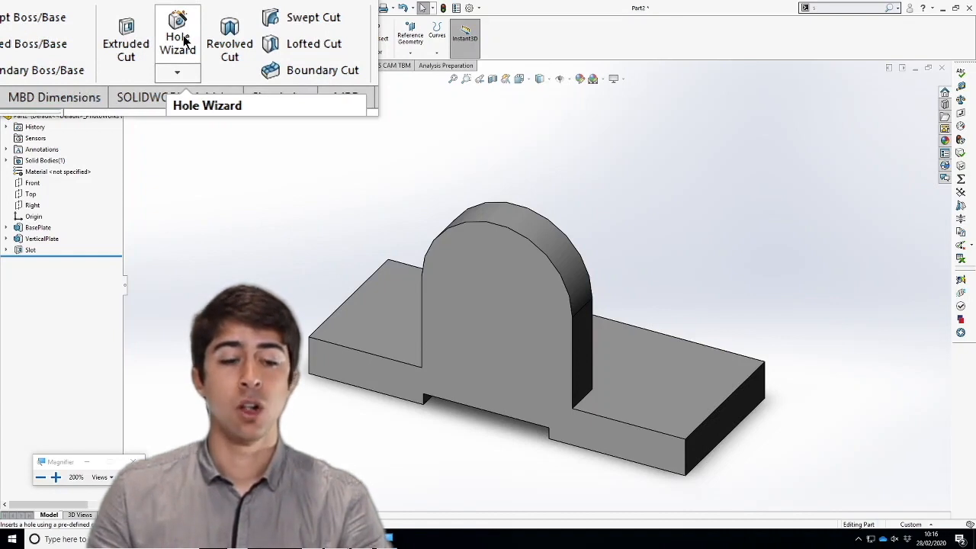
{"action": "left_click", "coordinate": [182, 37]}
{"action": "key", "text": "super+Escape"}
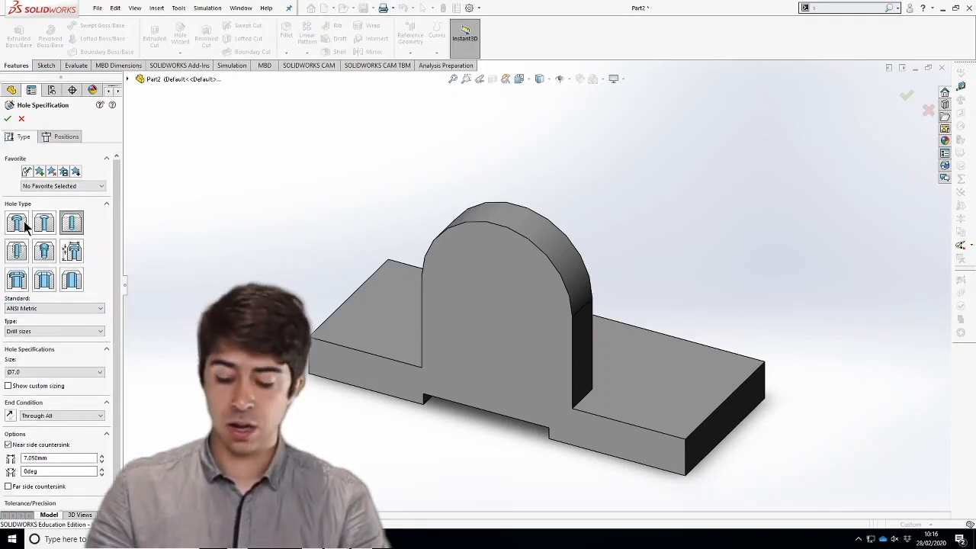
{"action": "key", "text": "super+plus"}
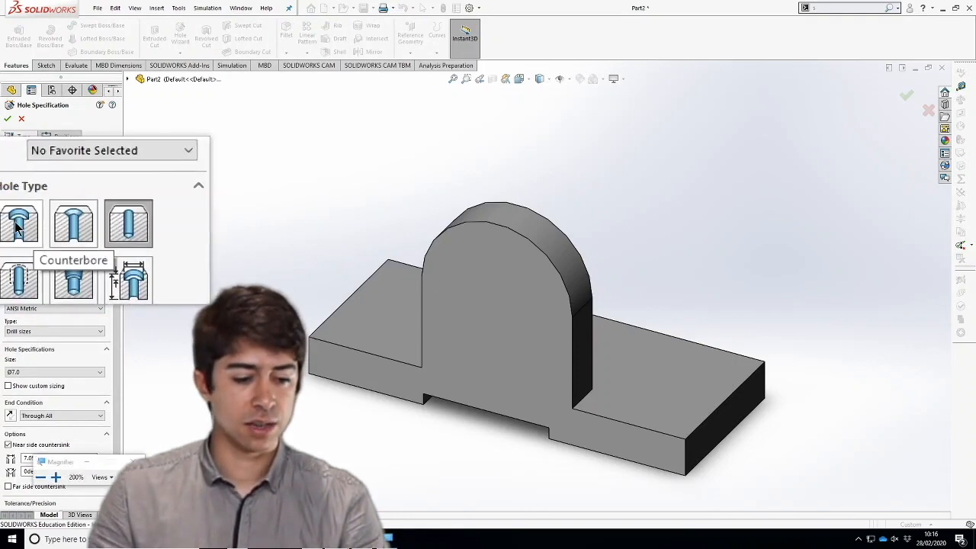
{"action": "left_click", "coordinate": [16, 228]}
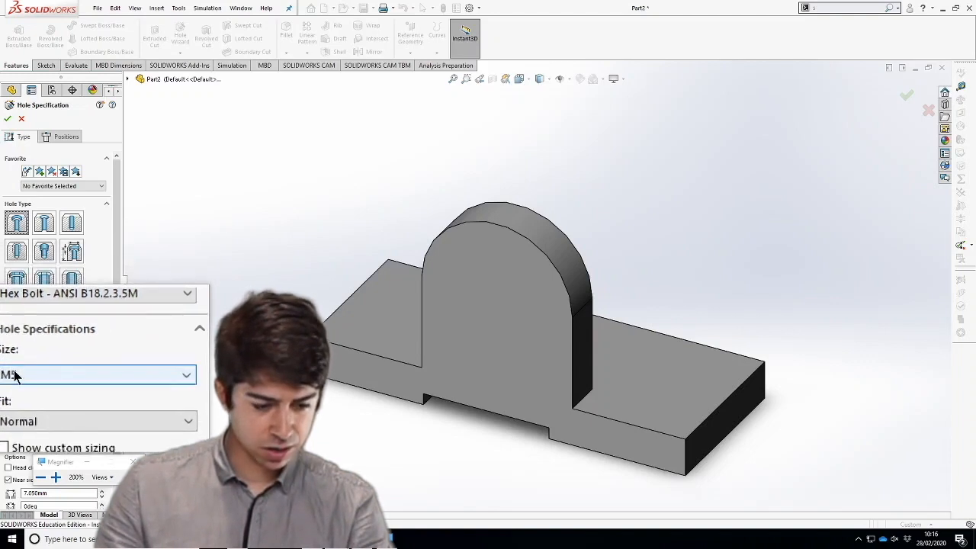
{"action": "left_click", "coordinate": [14, 373]}
{"action": "left_click", "coordinate": [16, 402]}
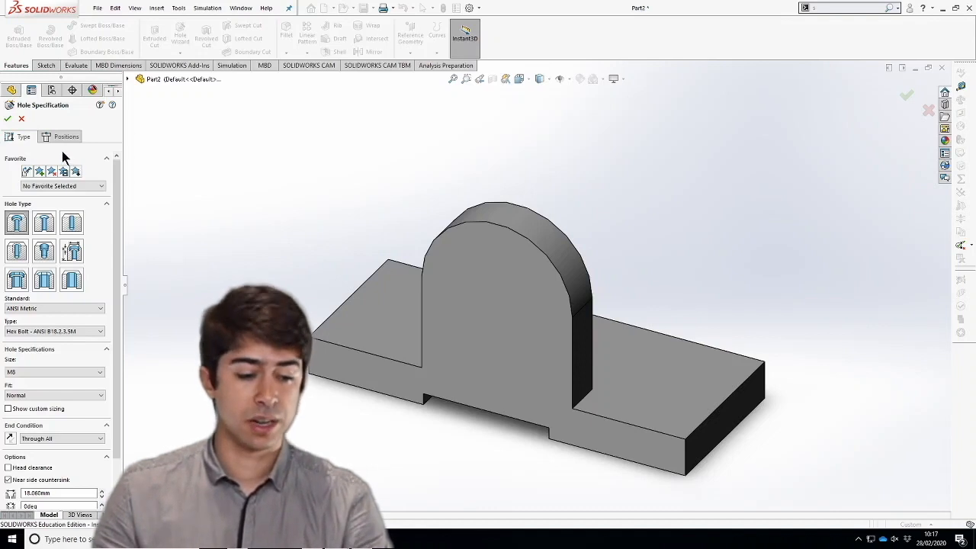
Place the counterbore hole on the upright's front face at the centre of its rounded top and create it.
{"action": "key", "text": "super+plus"}
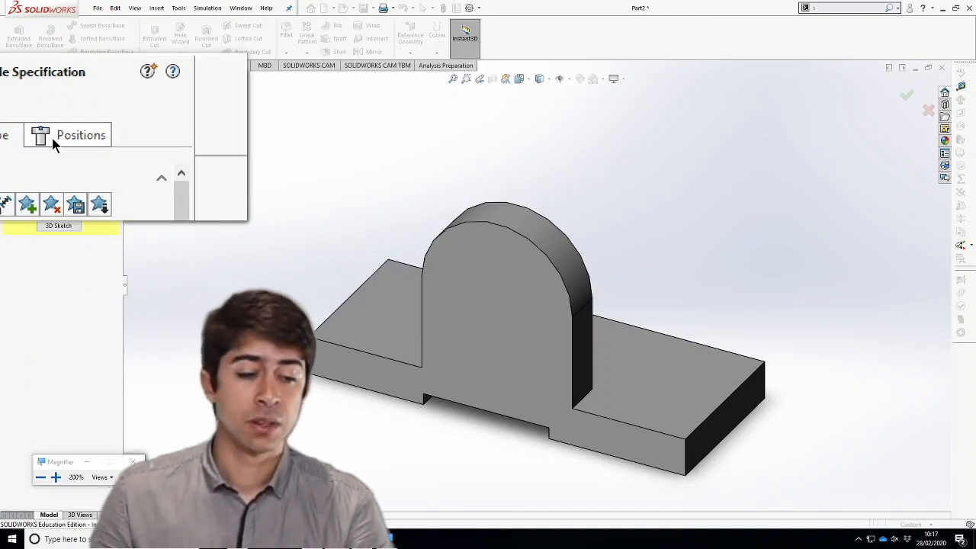
{"action": "left_click", "coordinate": [52, 140]}
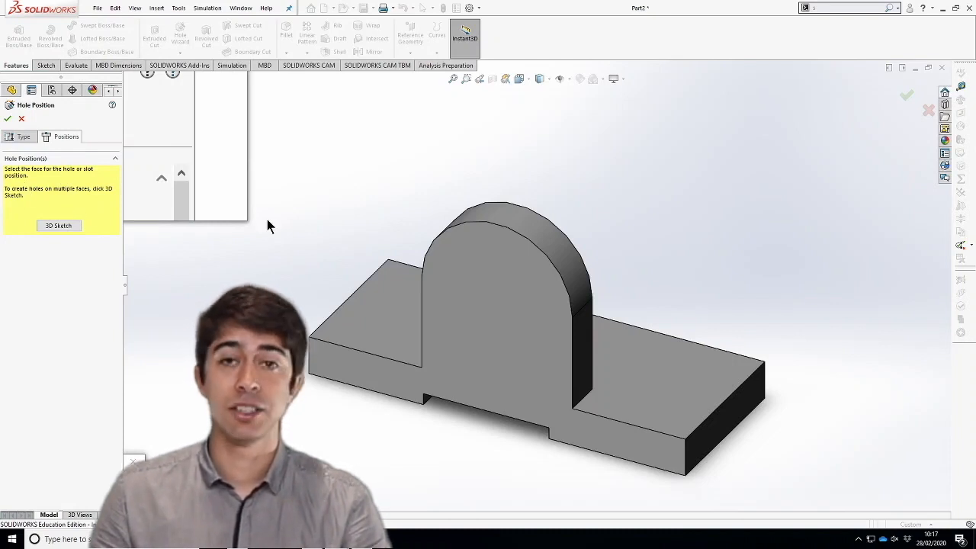
{"action": "left_click", "coordinate": [480, 279]}
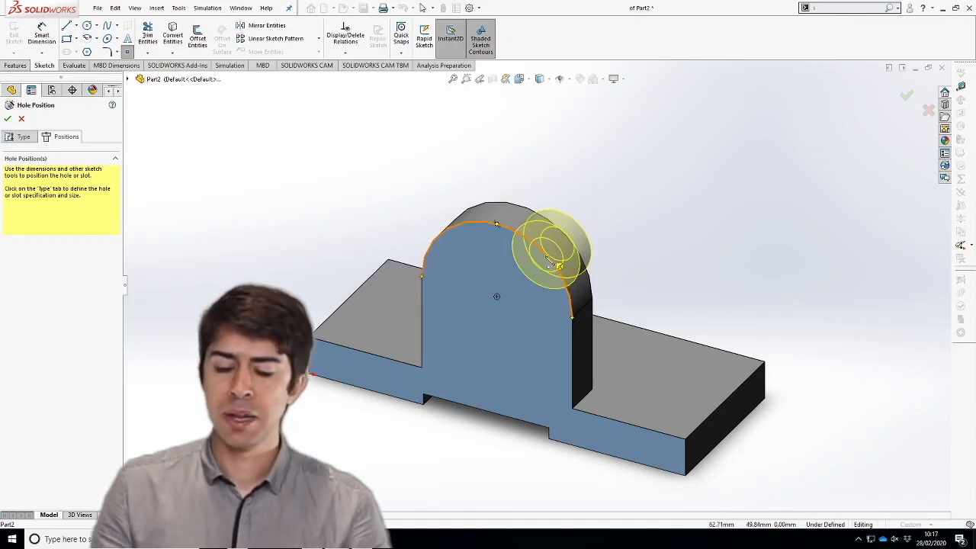
{"action": "left_click", "coordinate": [497, 299]}
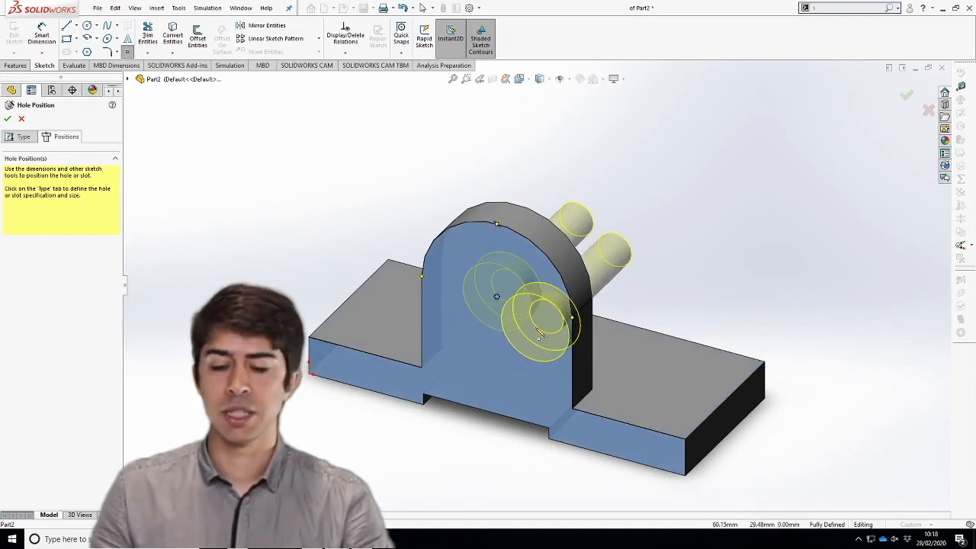
{"action": "key", "text": "Escape"}
{"action": "left_click", "coordinate": [7, 120]}
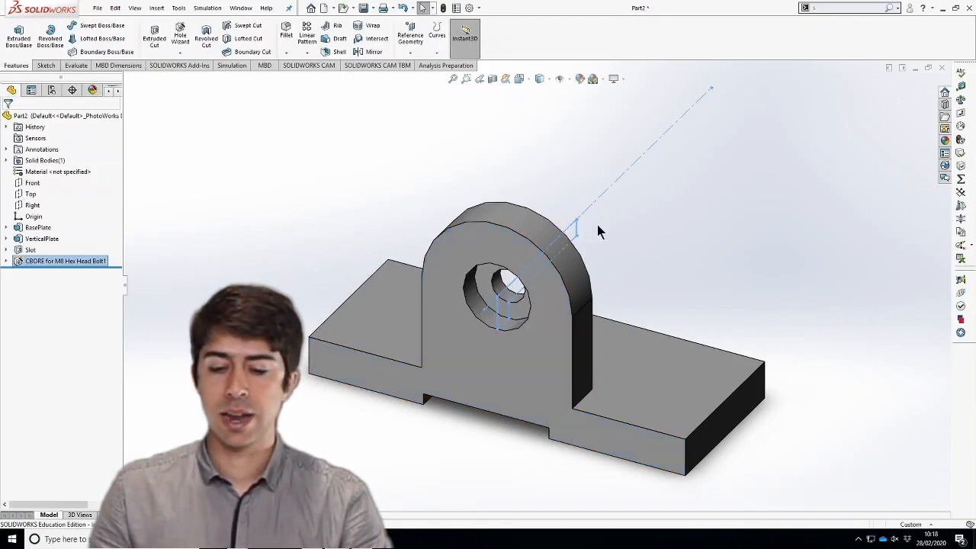
{"action": "left_click", "coordinate": [675, 248]}
{"action": "key", "text": "ctrl+1"}
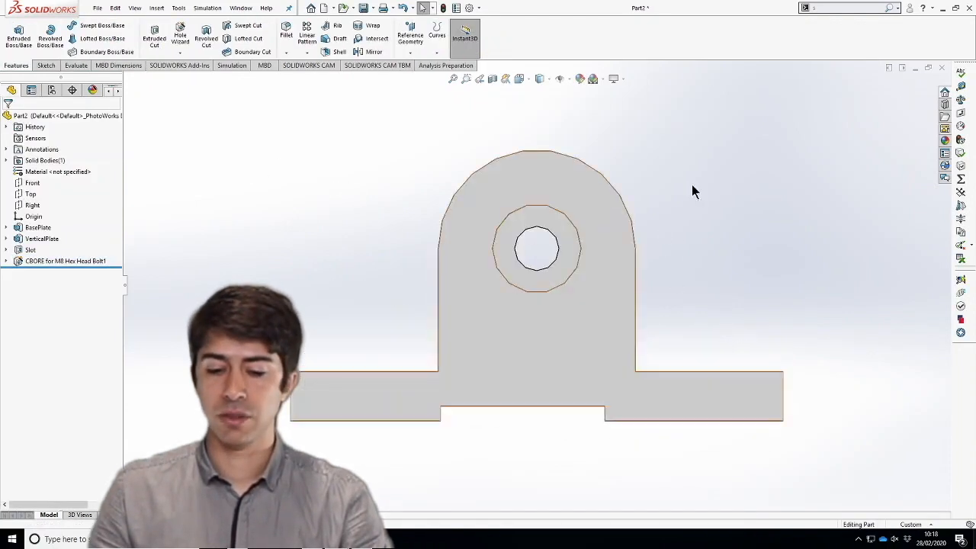
{"action": "key", "text": "ctrl+7"}
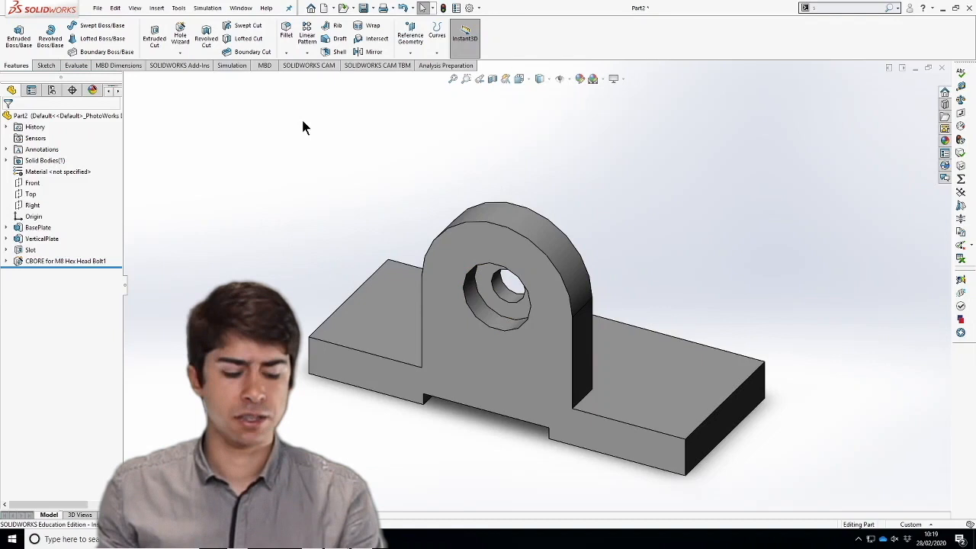
Start a Fillet feature and set its radius to 8 mm.
{"action": "key", "text": "super+plus"}
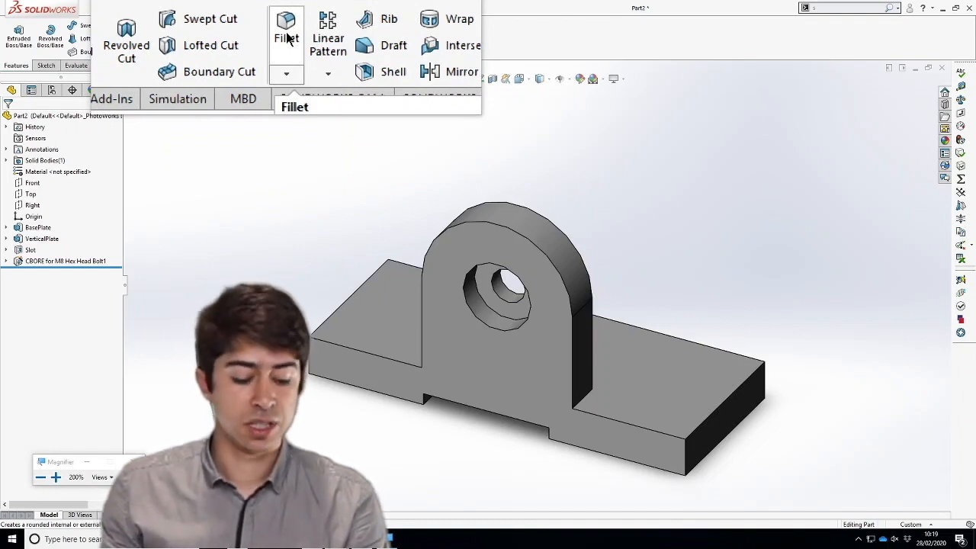
{"action": "left_click", "coordinate": [287, 34]}
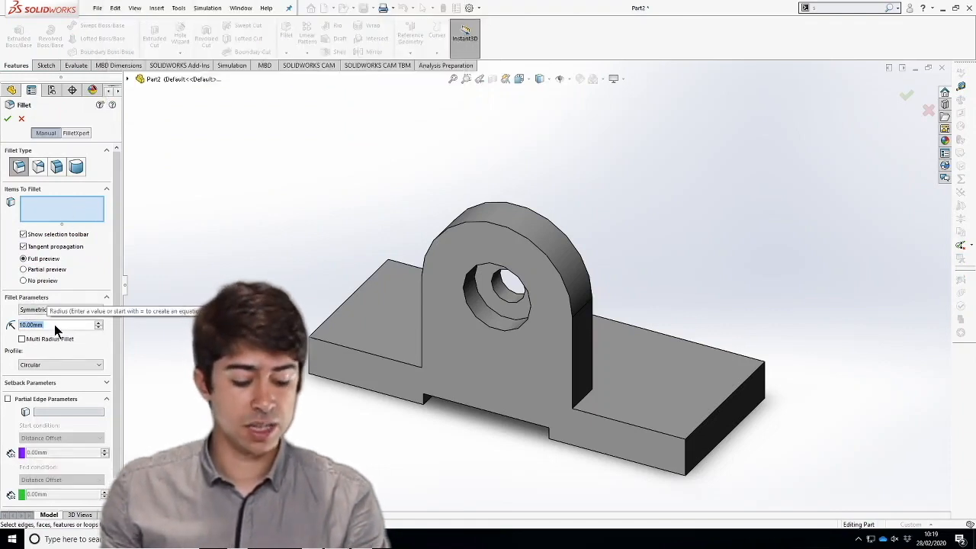
{"action": "key", "text": "super+plus"}
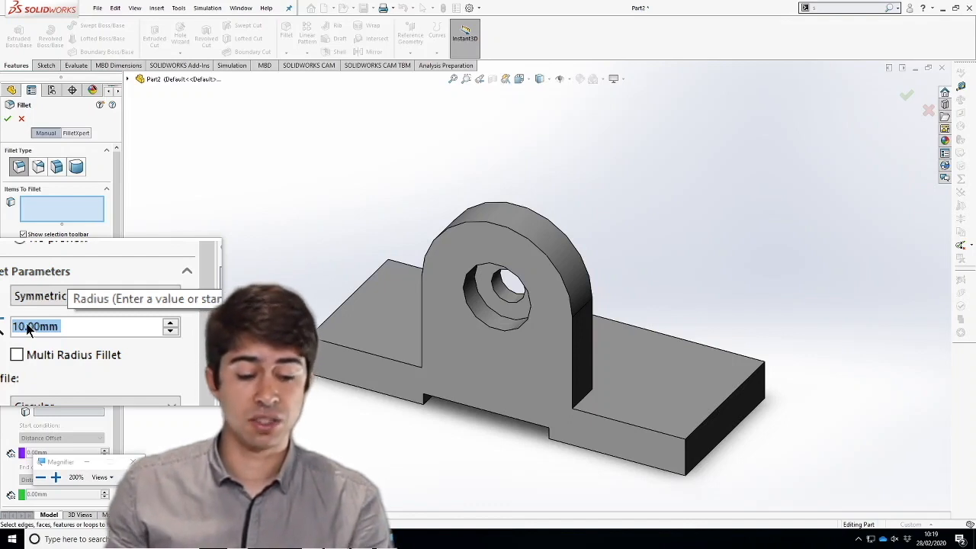
{"action": "scroll", "coordinate": [26, 326], "scroll_direction": "down", "scroll_amount": 2}
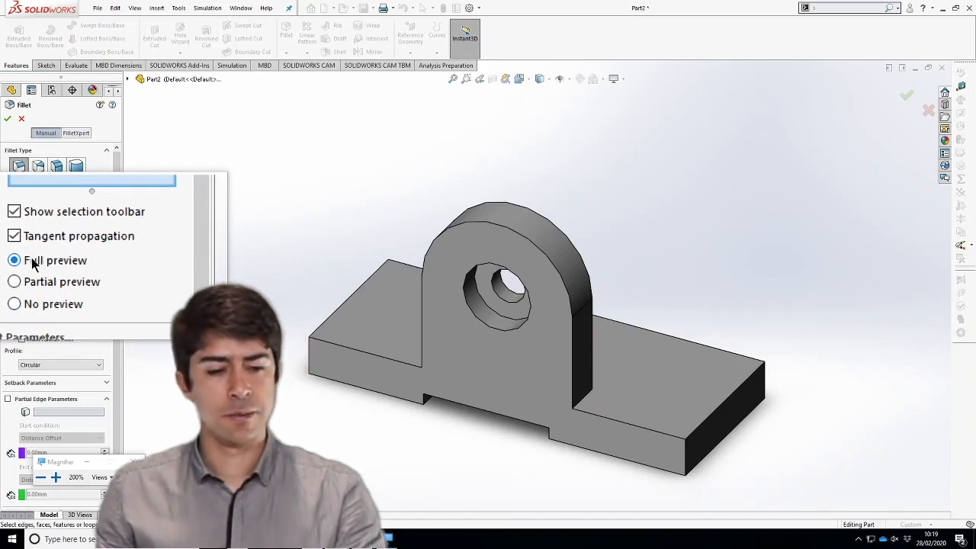
{"action": "key", "text": "super+Escape"}
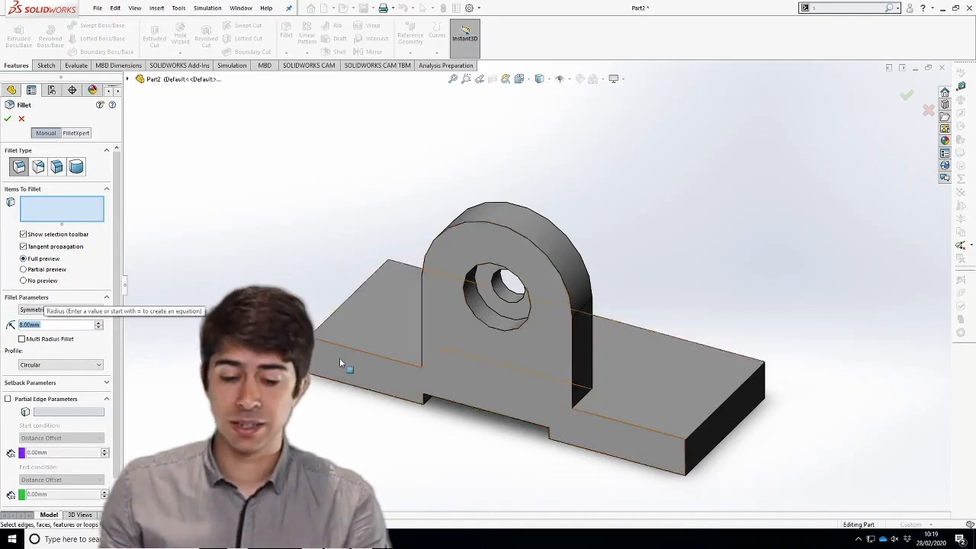
{"action": "scroll", "coordinate": [779, 379], "scroll_direction": "down", "scroll_amount": 2}
{"action": "scroll", "coordinate": [730, 388], "scroll_direction": "down", "scroll_amount": 5}
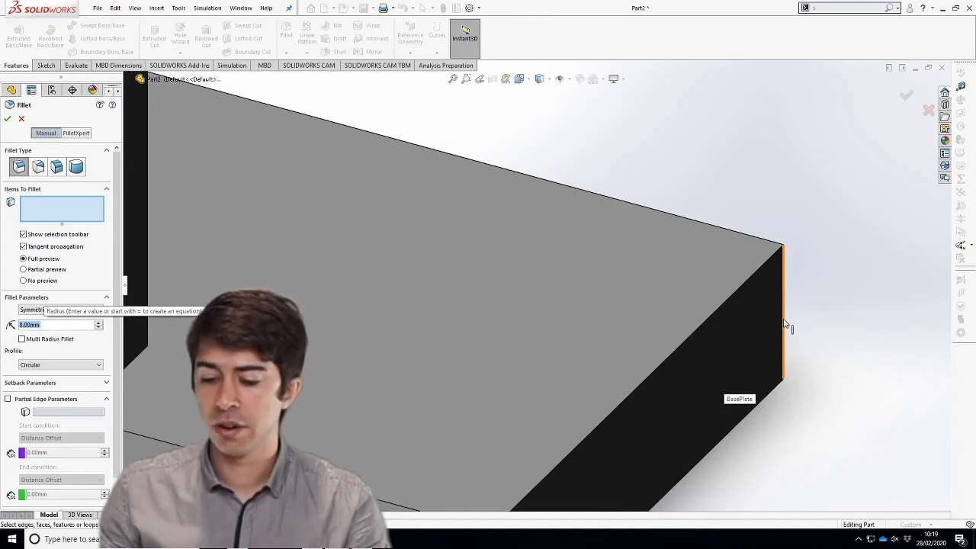
{"action": "left_click", "coordinate": [784, 324]}
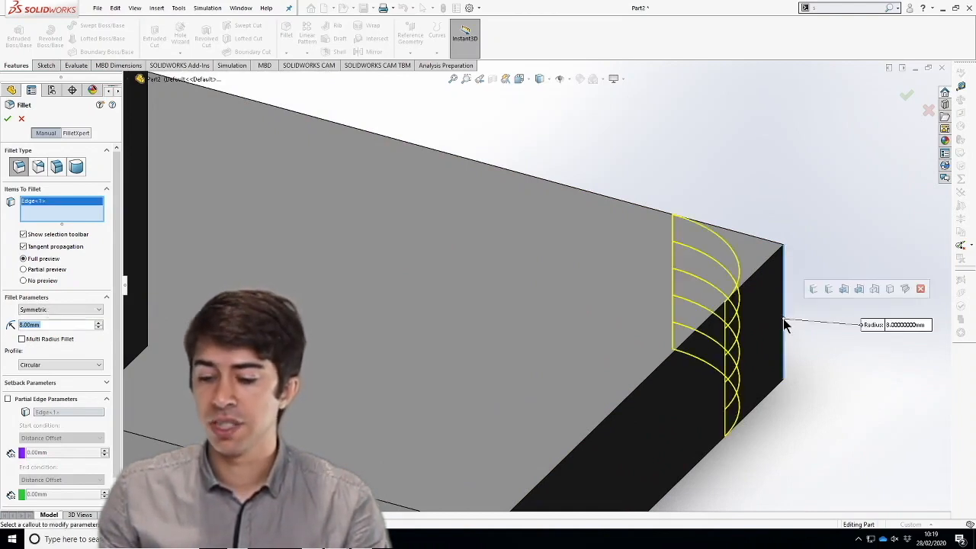
{"action": "left_click", "coordinate": [901, 325]}
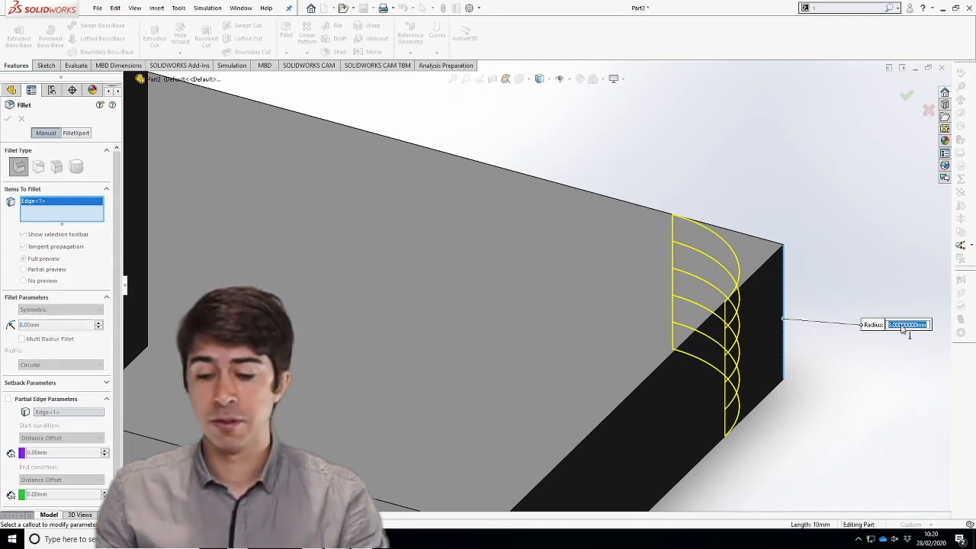
{"action": "key", "text": "Return"}
{"action": "scroll", "coordinate": [539, 285], "scroll_direction": "up", "scroll_amount": 3}
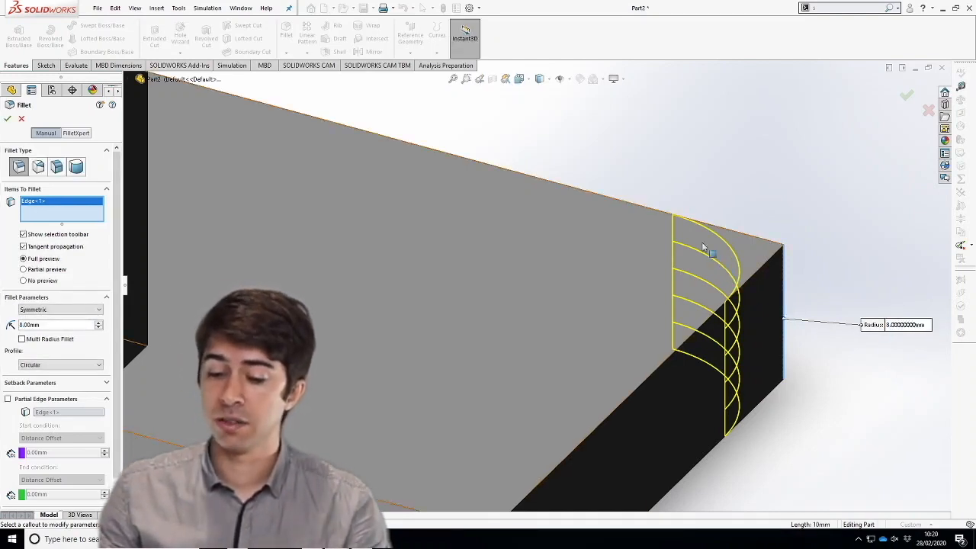
{"action": "scroll", "coordinate": [463, 348], "scroll_direction": "up", "scroll_amount": 5}
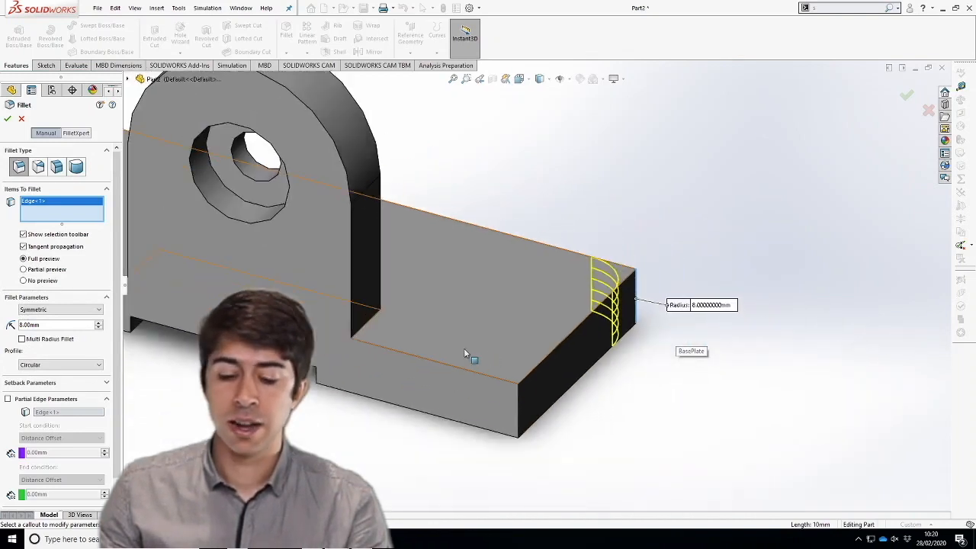
{"action": "scroll", "coordinate": [439, 360], "scroll_direction": "down", "scroll_amount": 5}
{"action": "scroll", "coordinate": [424, 350], "scroll_direction": "down", "scroll_amount": 2}
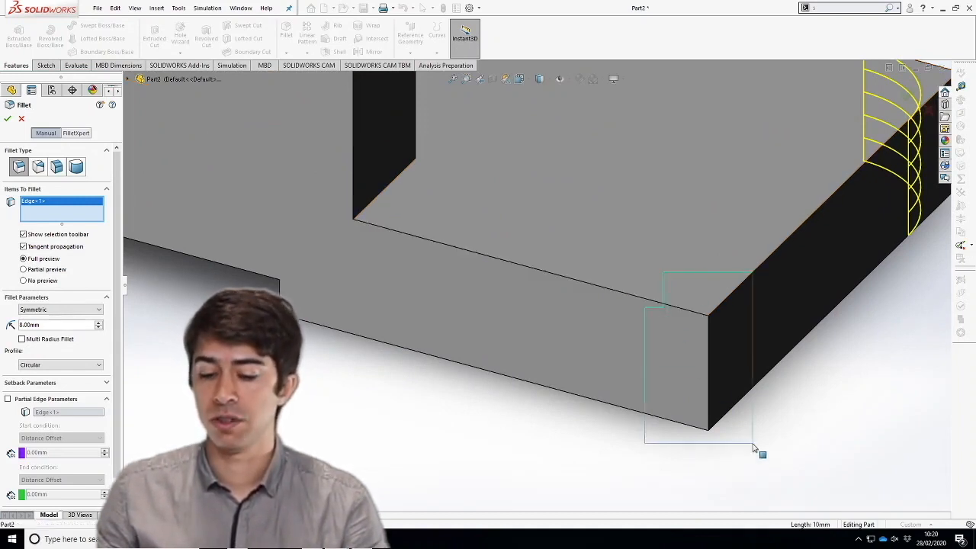
{"action": "left_click_drag", "start_coordinate": [752, 444], "coordinate": [752, 442]}
{"action": "scroll", "coordinate": [738, 372], "scroll_direction": "up", "scroll_amount": 2}
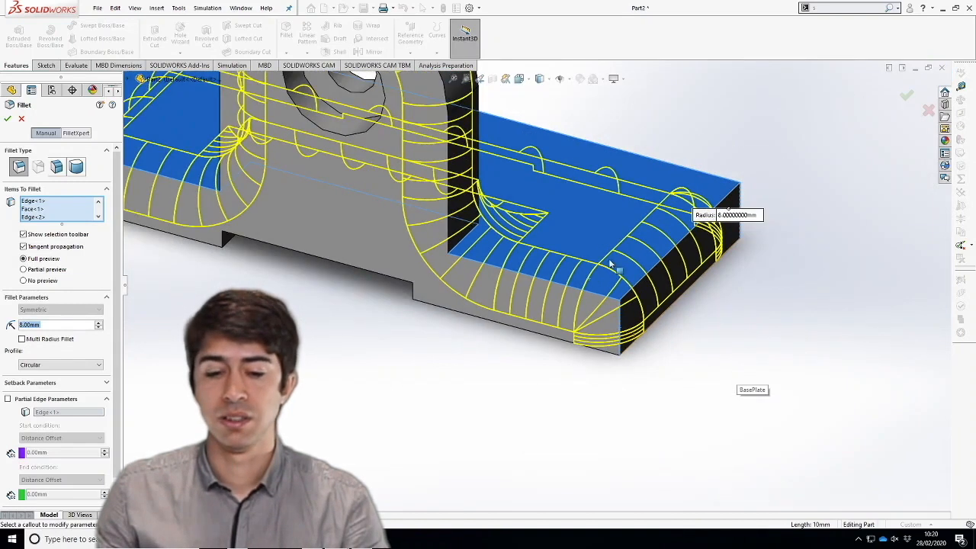
{"action": "scroll", "coordinate": [609, 260], "scroll_direction": "up", "scroll_amount": 4}
{"action": "scroll", "coordinate": [564, 238], "scroll_direction": "down", "scroll_amount": 1}
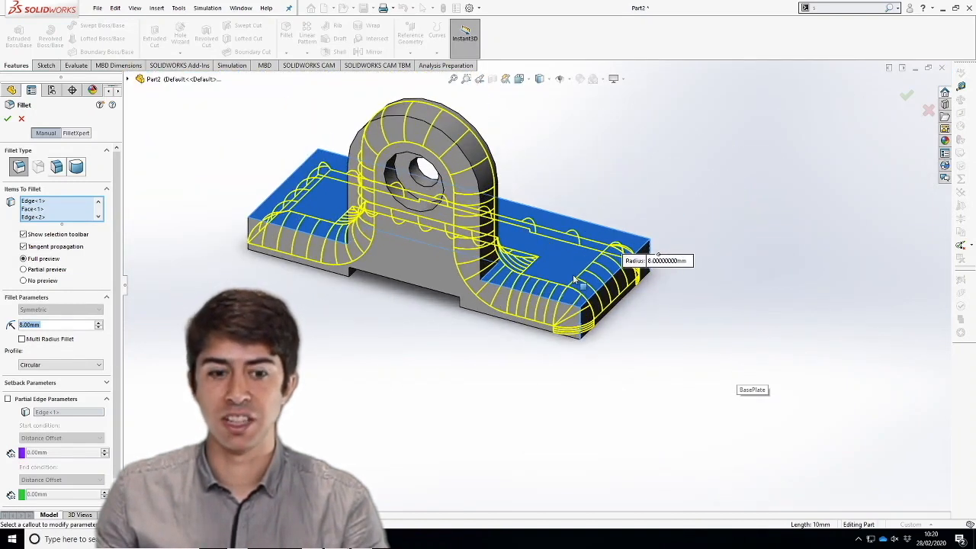
{"action": "scroll", "coordinate": [574, 280], "scroll_direction": "down", "scroll_amount": 2}
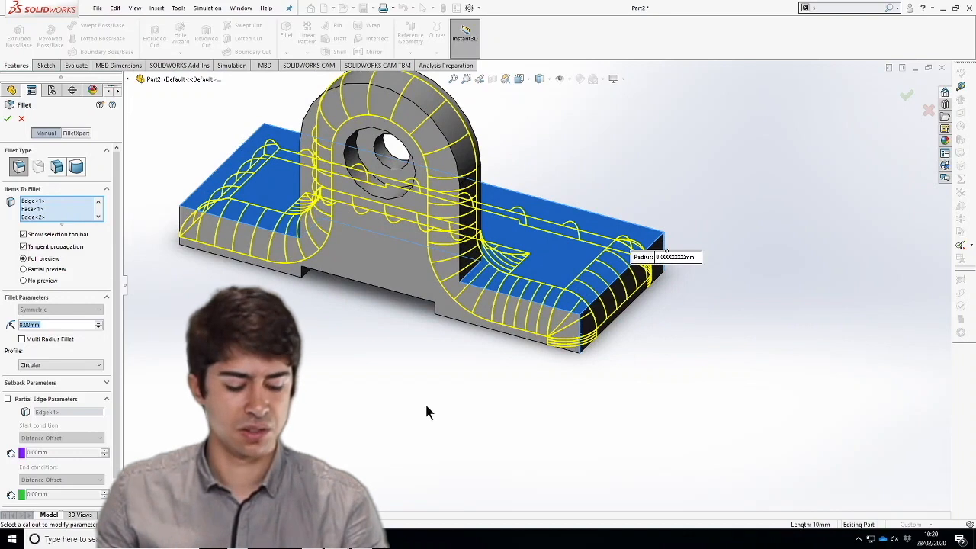
{"action": "right_click", "coordinate": [73, 210]}
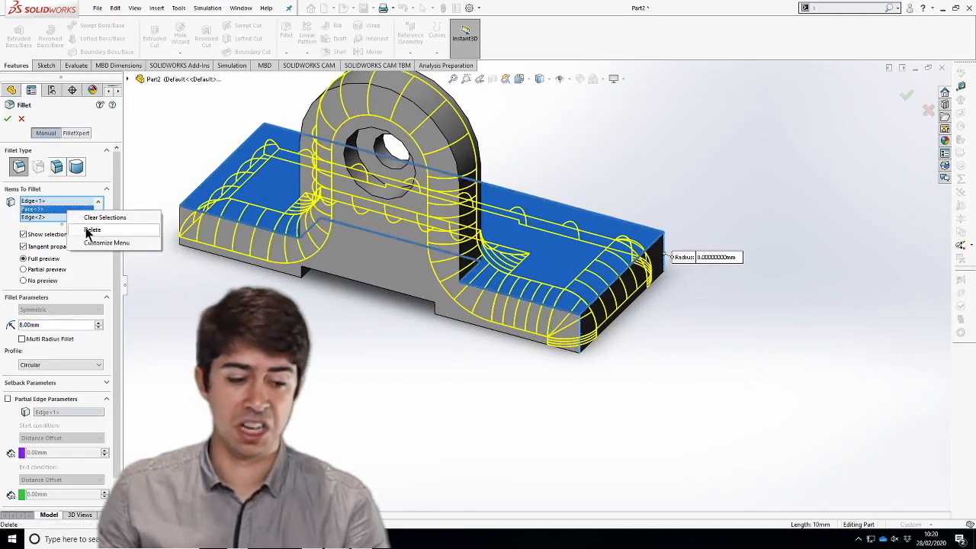
{"action": "left_click", "coordinate": [104, 217]}
Select the four vertical corner edges of the base plate as the items to fillet.
{"action": "scroll", "coordinate": [671, 252], "scroll_direction": "down", "scroll_amount": 2}
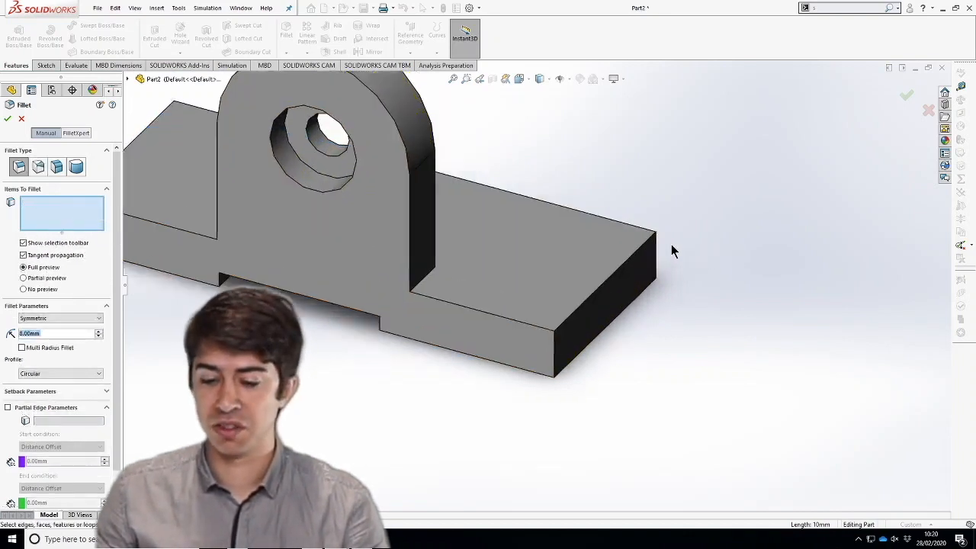
{"action": "scroll", "coordinate": [669, 246], "scroll_direction": "down", "scroll_amount": 3}
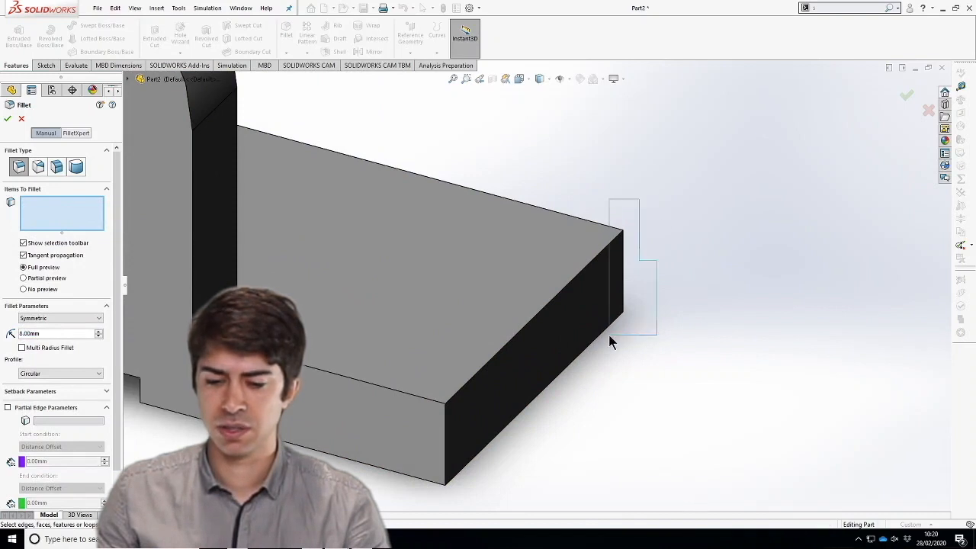
{"action": "left_click", "coordinate": [613, 335]}
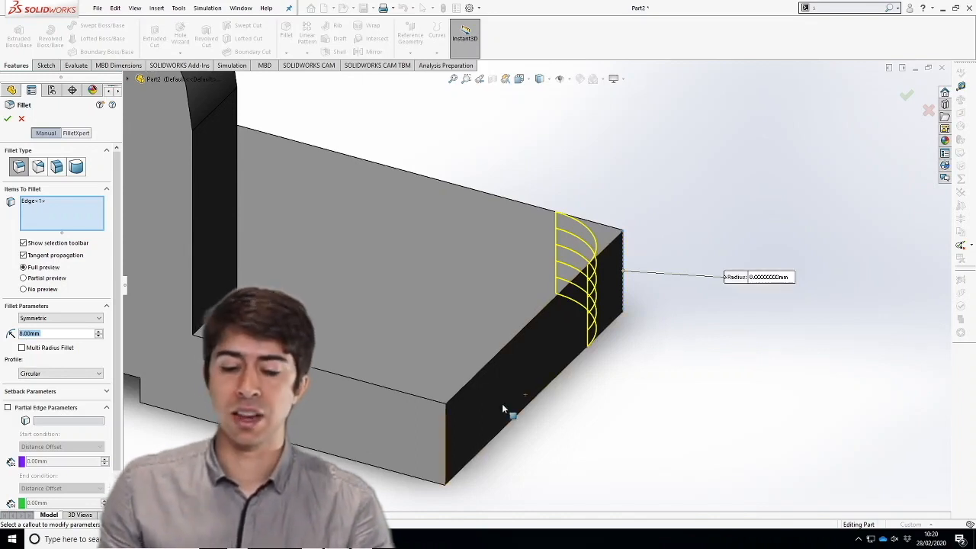
{"action": "scroll", "coordinate": [502, 403], "scroll_direction": "up", "scroll_amount": 1}
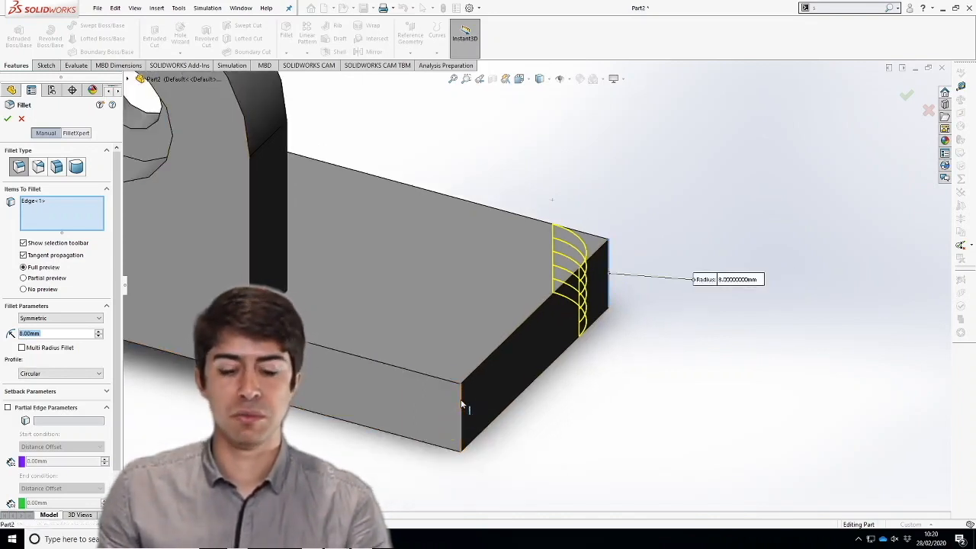
{"action": "left_click", "coordinate": [461, 406]}
{"action": "scroll", "coordinate": [316, 391], "scroll_direction": "up", "scroll_amount": 1}
{"action": "scroll", "coordinate": [316, 391], "scroll_direction": "up", "scroll_amount": 1}
{"action": "scroll", "coordinate": [266, 236], "scroll_direction": "down", "scroll_amount": 2}
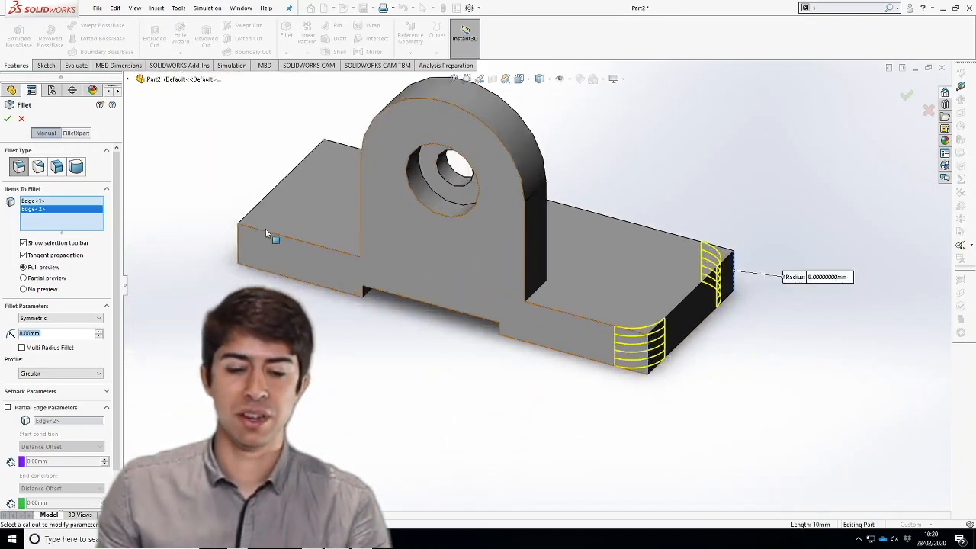
{"action": "scroll", "coordinate": [252, 232], "scroll_direction": "down", "scroll_amount": 3}
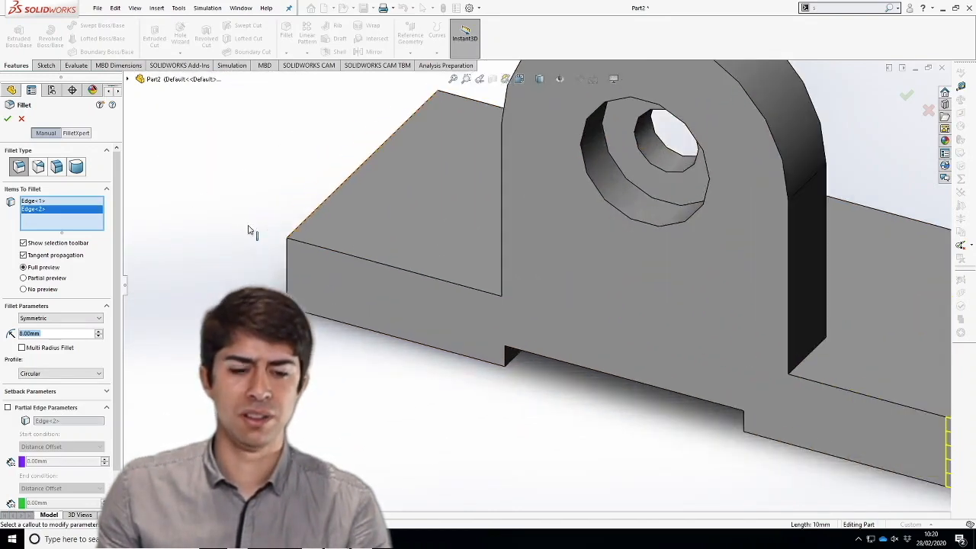
{"action": "left_click", "coordinate": [287, 256]}
{"action": "middle_click_drag", "start_coordinate": [434, 99], "coordinate": [371, 96]}
{"action": "left_click", "coordinate": [383, 98]}
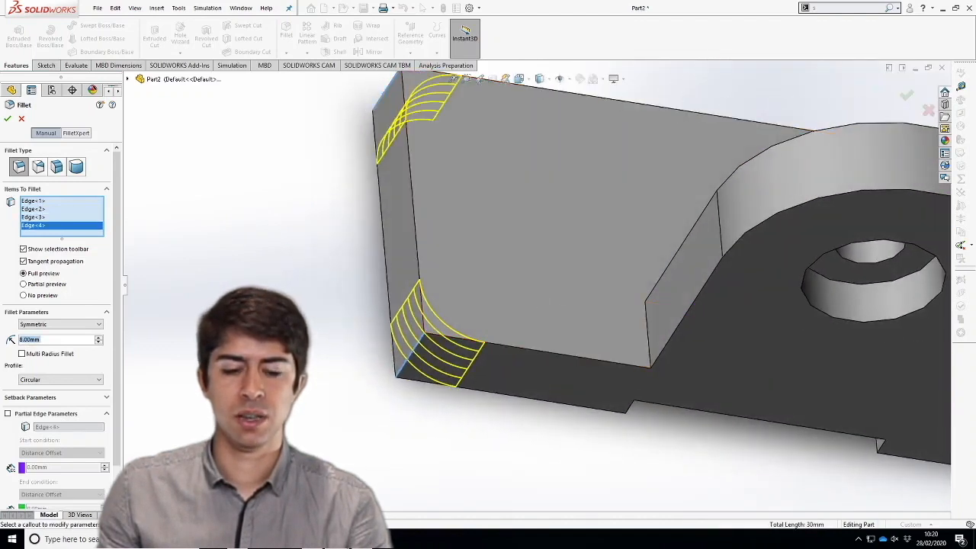
Add the two upper inner edges of the underside slot to the fillet selection and create the 8 mm fillet.
{"action": "key", "text": "ctrl+7"}
{"action": "middle_click_drag", "start_coordinate": [463, 432], "coordinate": [454, 389]}
{"action": "scroll", "coordinate": [454, 389], "scroll_direction": "down", "scroll_amount": 2}
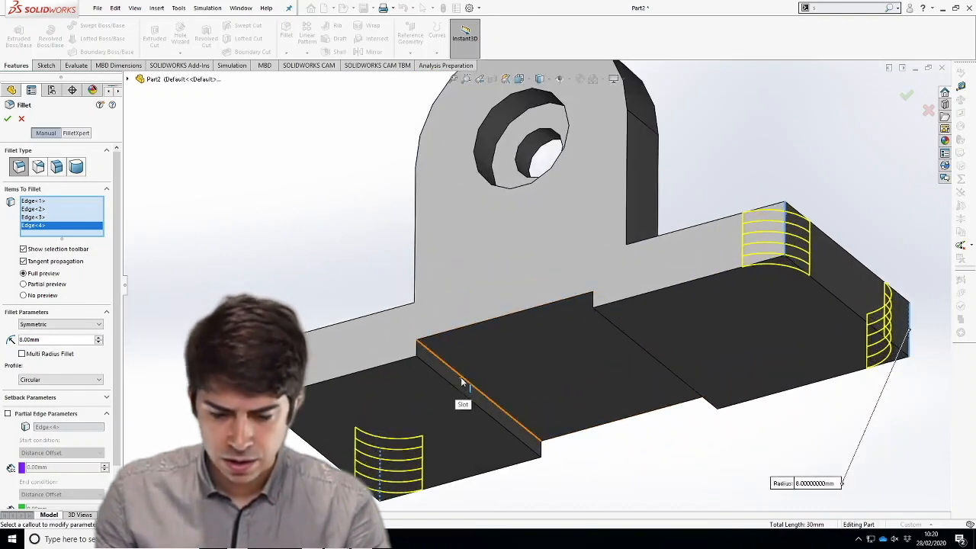
{"action": "left_click", "coordinate": [460, 379]}
{"action": "middle_click_drag", "start_coordinate": [561, 376], "coordinate": [662, 374]}
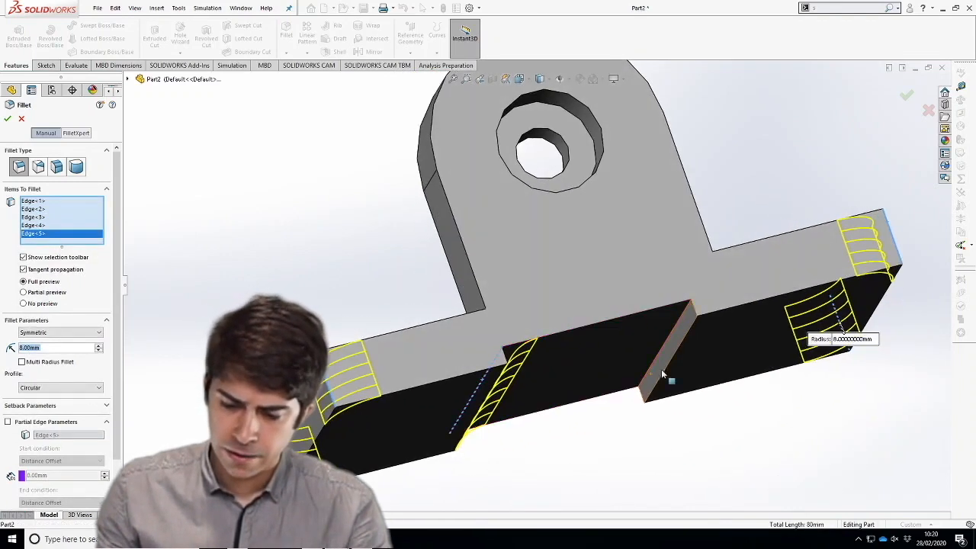
{"action": "left_click", "coordinate": [657, 358]}
{"action": "middle_click_drag", "start_coordinate": [697, 453], "coordinate": [662, 461]}
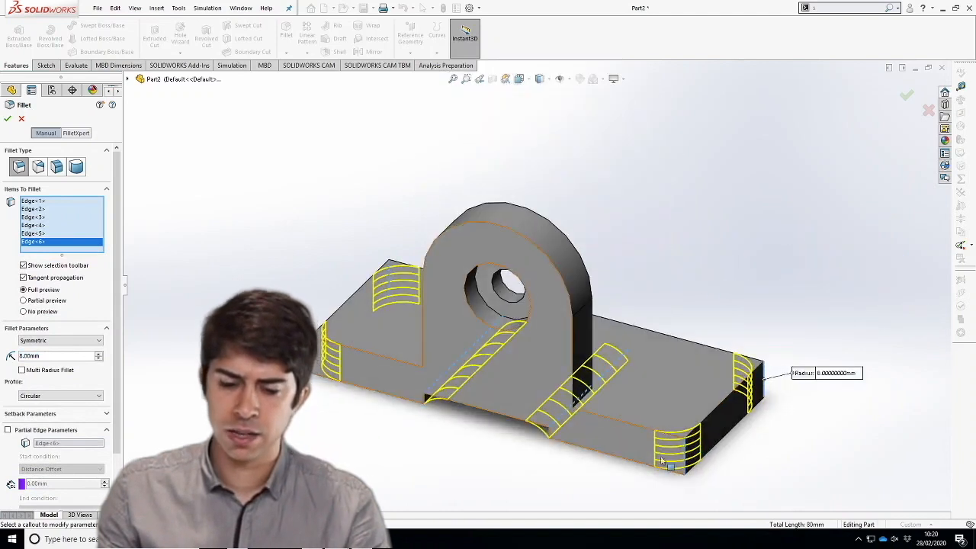
{"action": "left_click", "coordinate": [8, 120]}
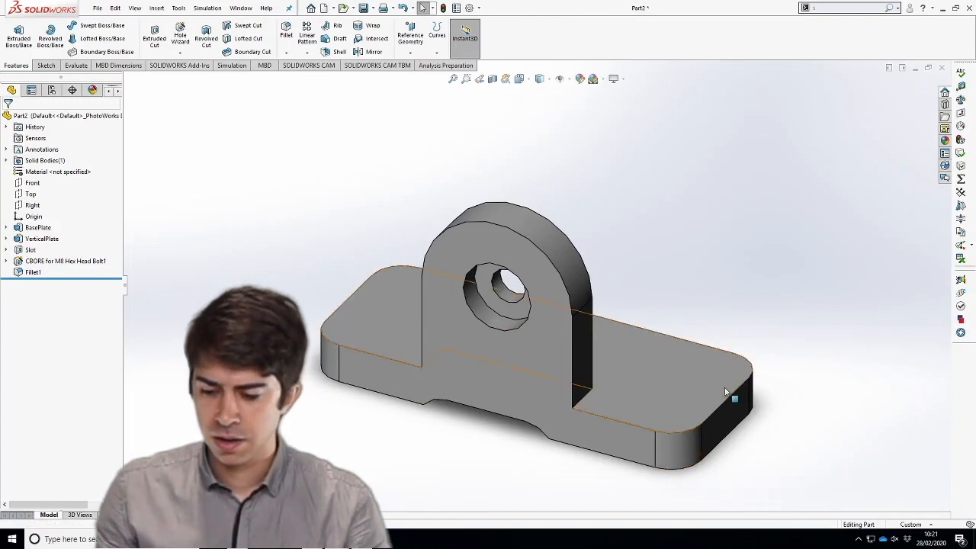
Fillet the front and back outer edges of the rounded upright with a 3 mm radius.
{"action": "right_click_drag", "start_coordinate": [271, 221], "coordinate": [271, 220]}
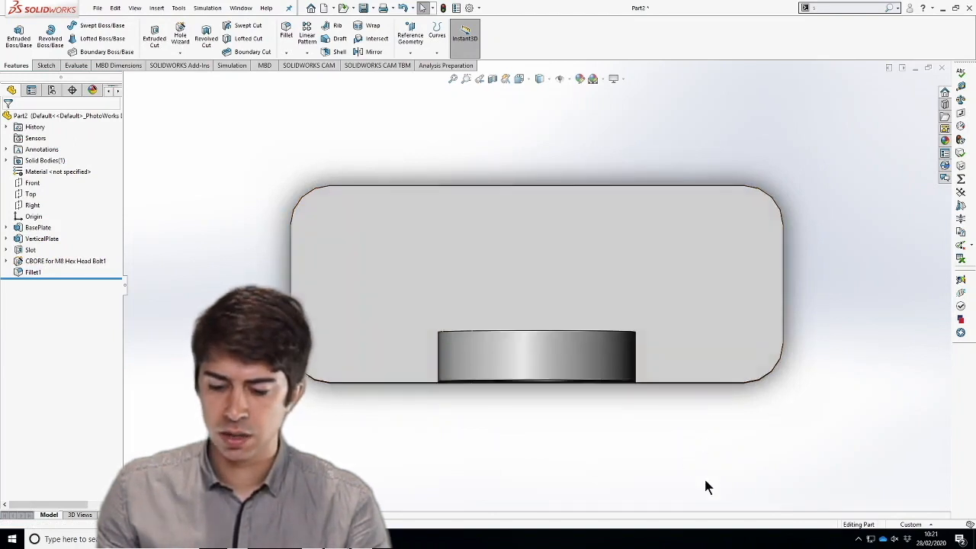
{"action": "key", "text": "ctrl+6"}
{"action": "key", "text": "ctrl+1"}
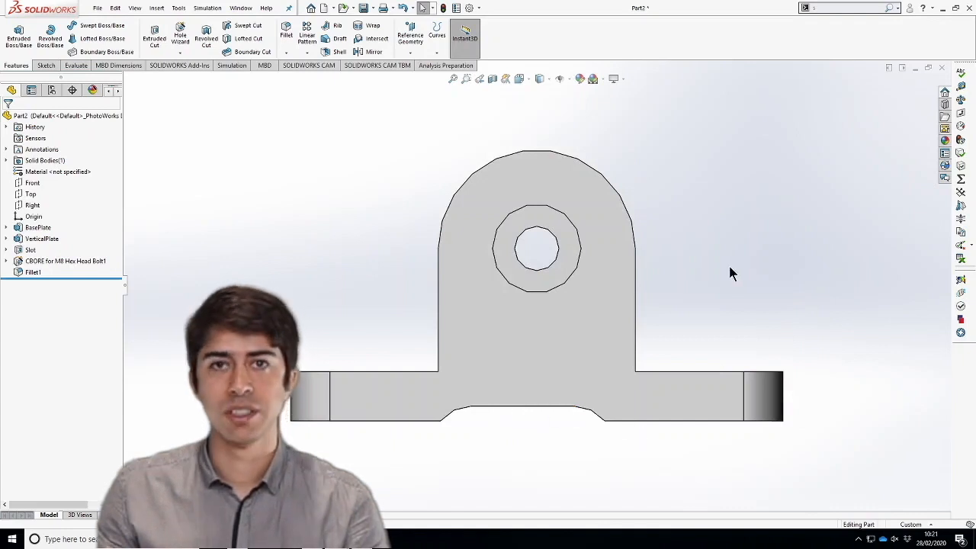
{"action": "key", "text": "ctrl+7"}
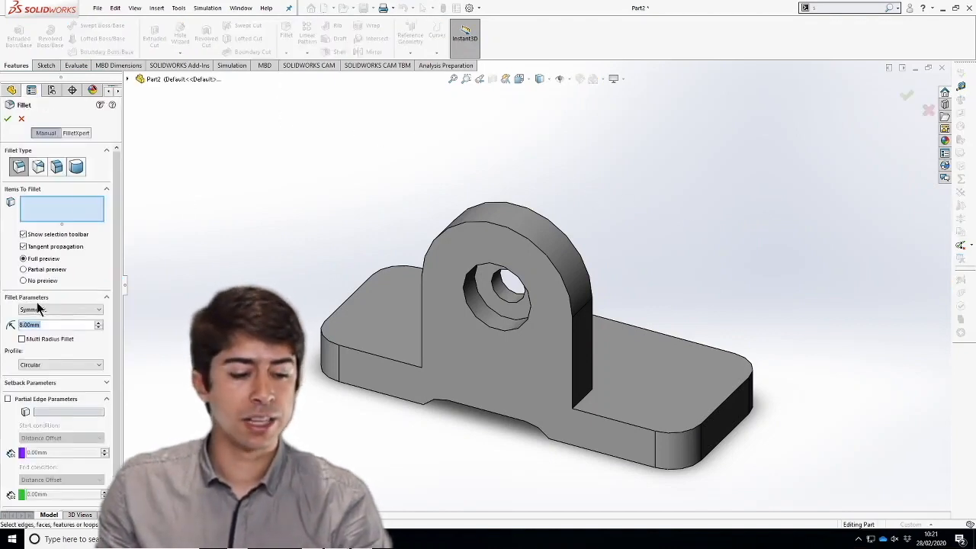
{"action": "type", "text": "3"}
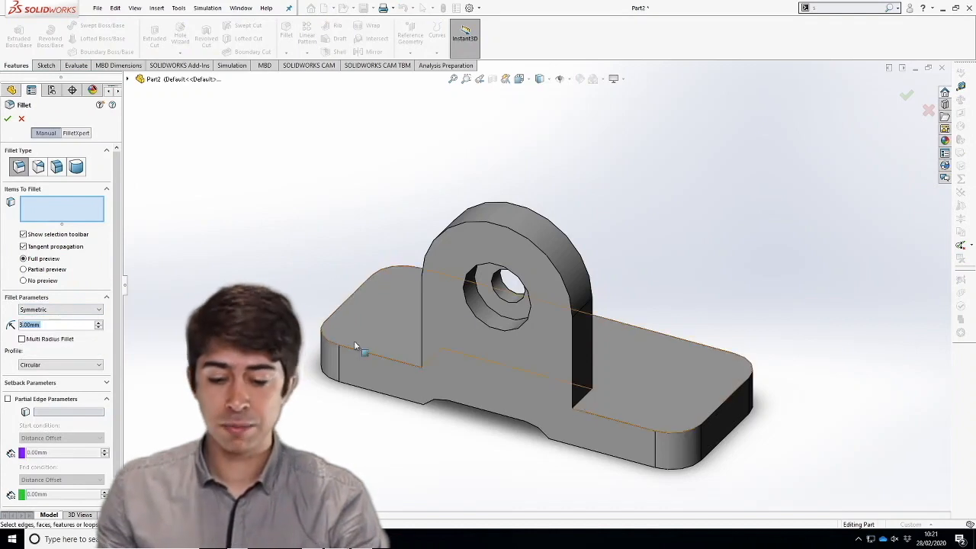
{"action": "left_click", "coordinate": [573, 350]}
{"action": "left_click", "coordinate": [592, 340]}
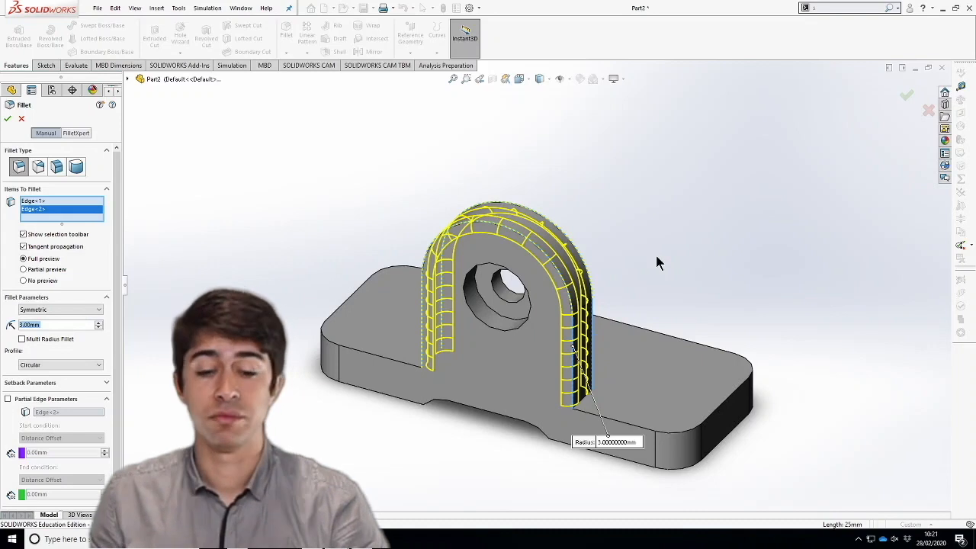
{"action": "left_click", "coordinate": [905, 98]}
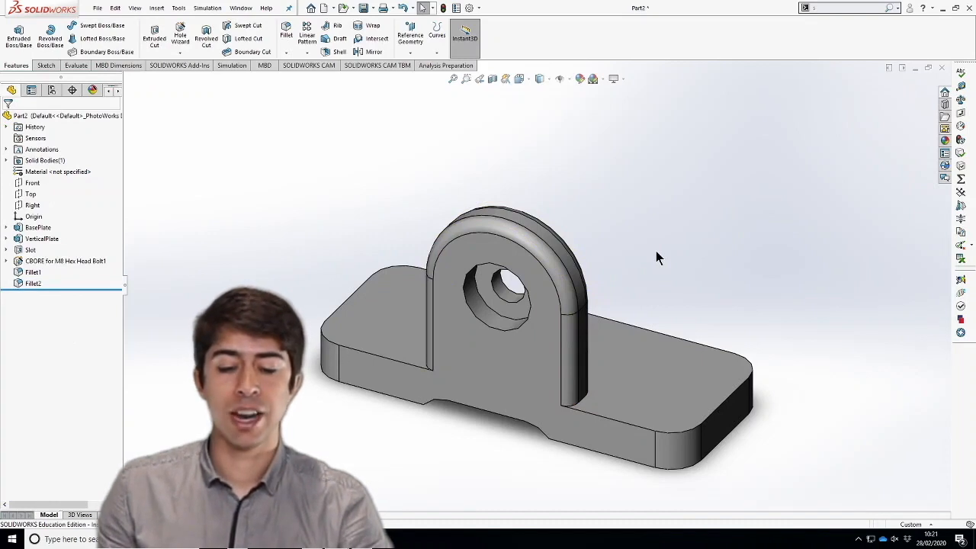
Highlight each of the two fillet features on the model to examine which edges they cover.
{"action": "left_click", "coordinate": [25, 284]}
{"action": "left_click", "coordinate": [23, 272]}
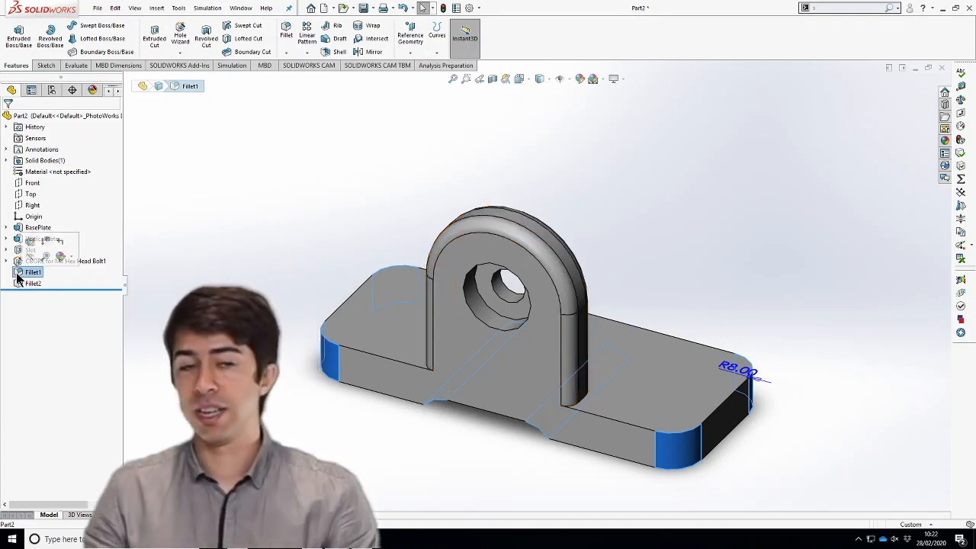
{"action": "left_click", "coordinate": [252, 264]}
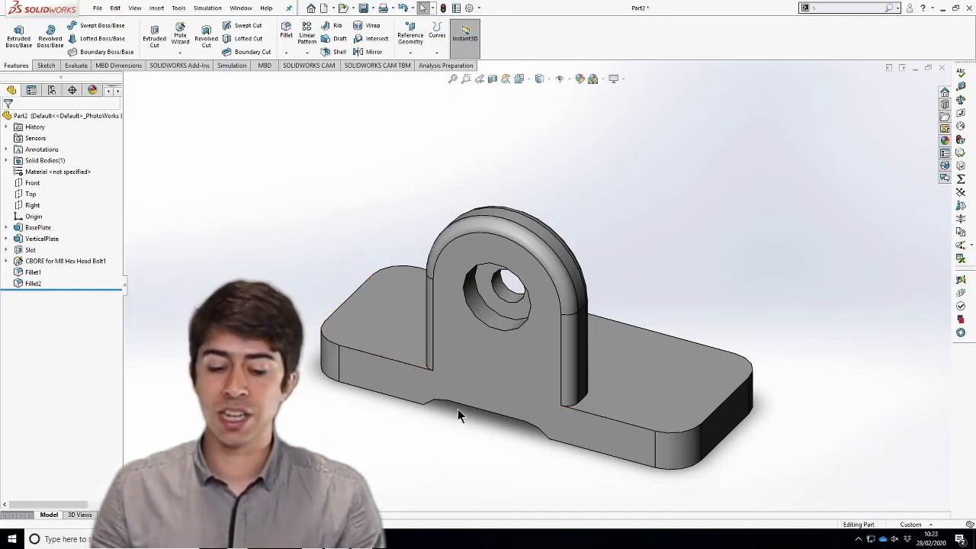
Open the Slot feature's sketch for editing and orient the view normal to it.
{"action": "scroll", "coordinate": [372, 411], "scroll_direction": "down", "scroll_amount": 3}
{"action": "scroll", "coordinate": [372, 410], "scroll_direction": "down", "scroll_amount": 3}
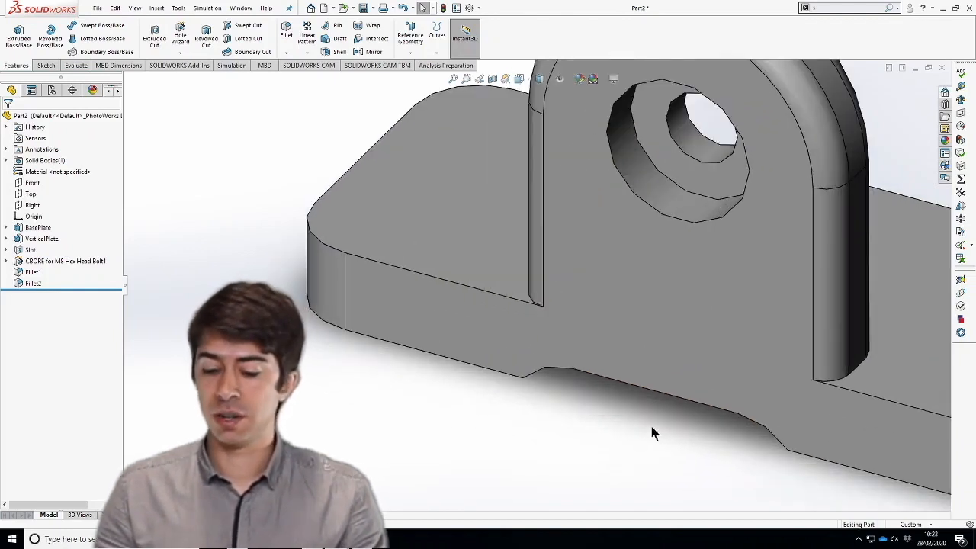
{"action": "scroll", "coordinate": [651, 430], "scroll_direction": "up", "scroll_amount": 1}
{"action": "scroll", "coordinate": [638, 414], "scroll_direction": "down", "scroll_amount": 1}
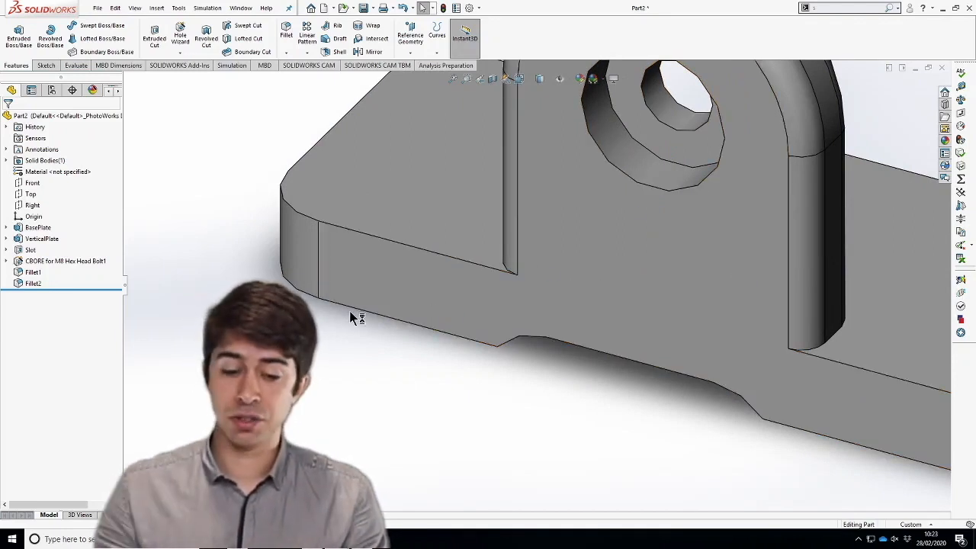
{"action": "key", "text": "super+plus"}
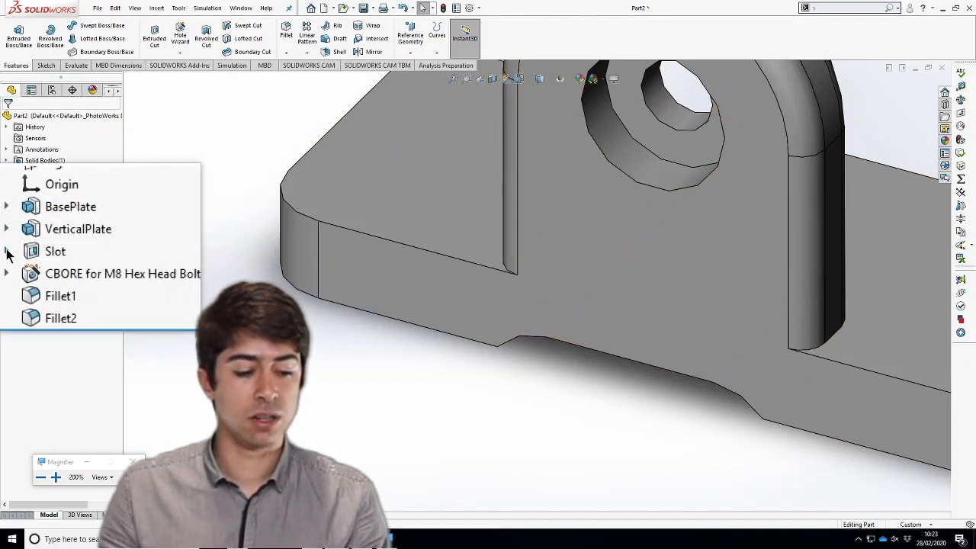
{"action": "left_click", "coordinate": [6, 253]}
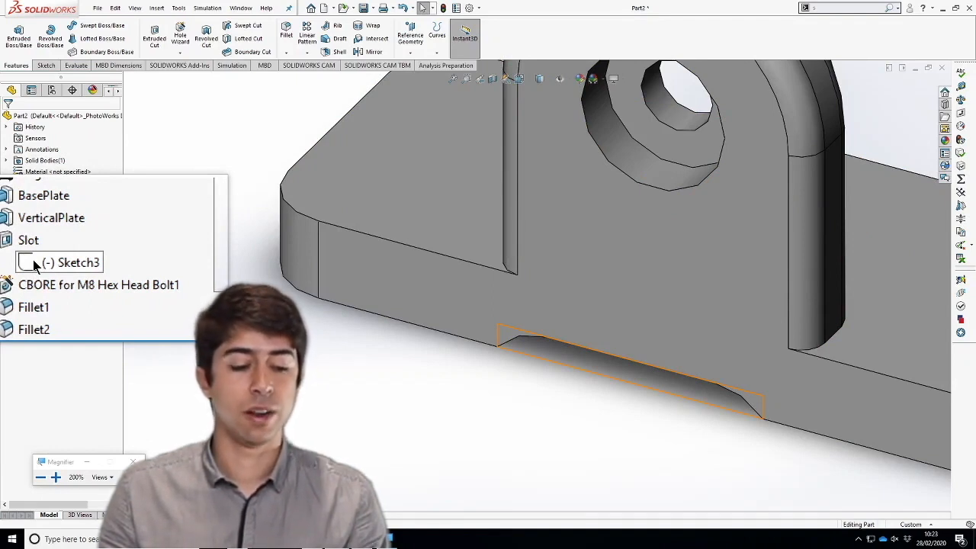
{"action": "left_click", "coordinate": [33, 260]}
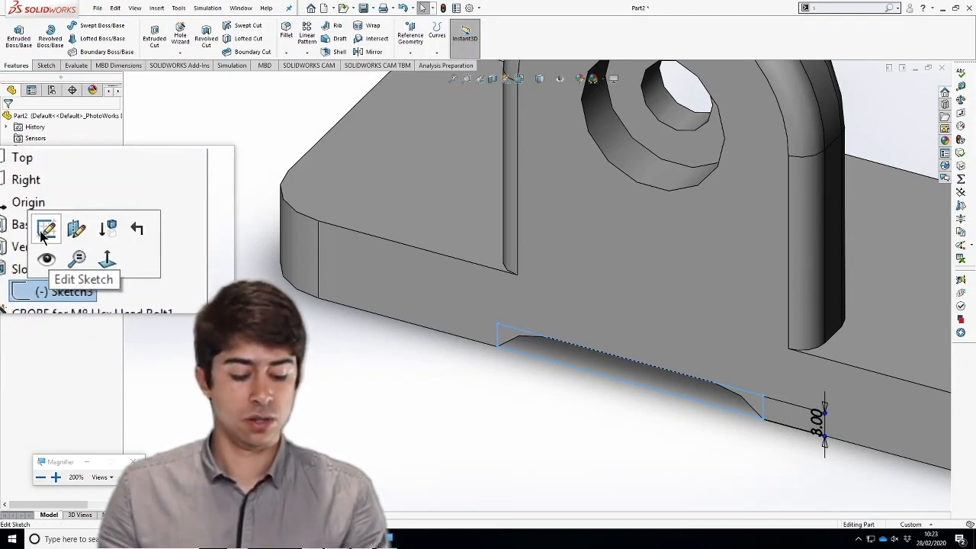
{"action": "left_click", "coordinate": [43, 231]}
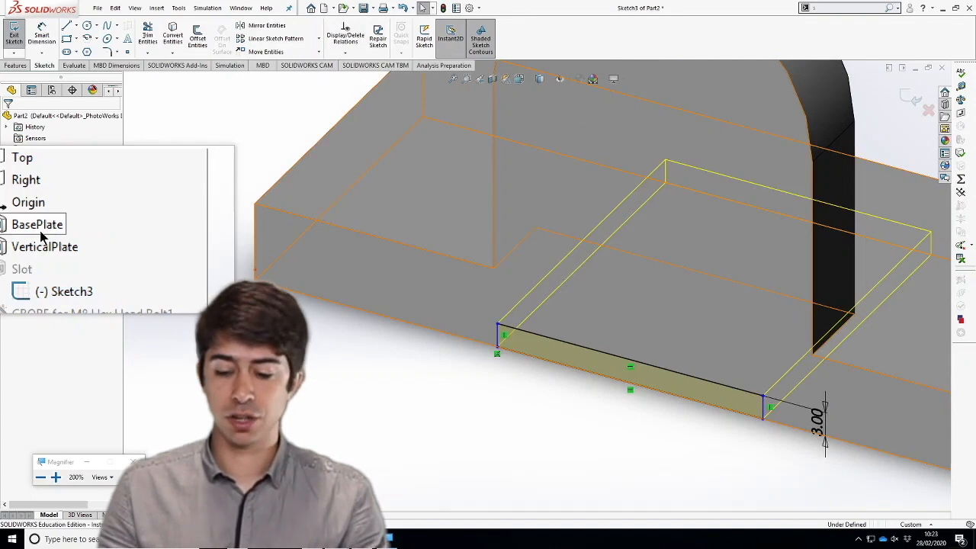
{"action": "left_click", "coordinate": [38, 257]}
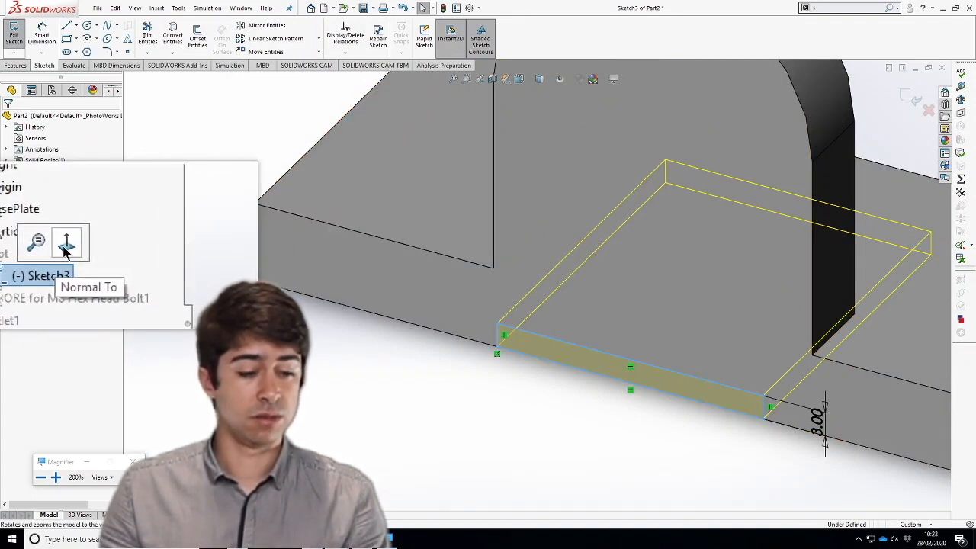
{"action": "left_click", "coordinate": [74, 246]}
{"action": "key", "text": "super+Escape"}
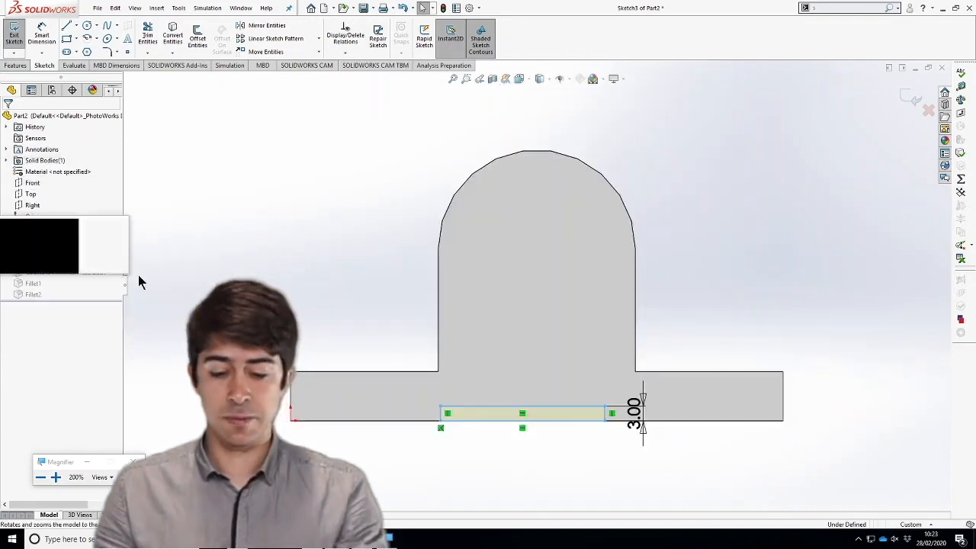
Make the midpoint of the slot rectangle's left side coincident with the upright's left edge.
{"action": "scroll", "coordinate": [457, 404], "scroll_direction": "down", "scroll_amount": 3}
{"action": "scroll", "coordinate": [451, 388], "scroll_direction": "down", "scroll_amount": 1}
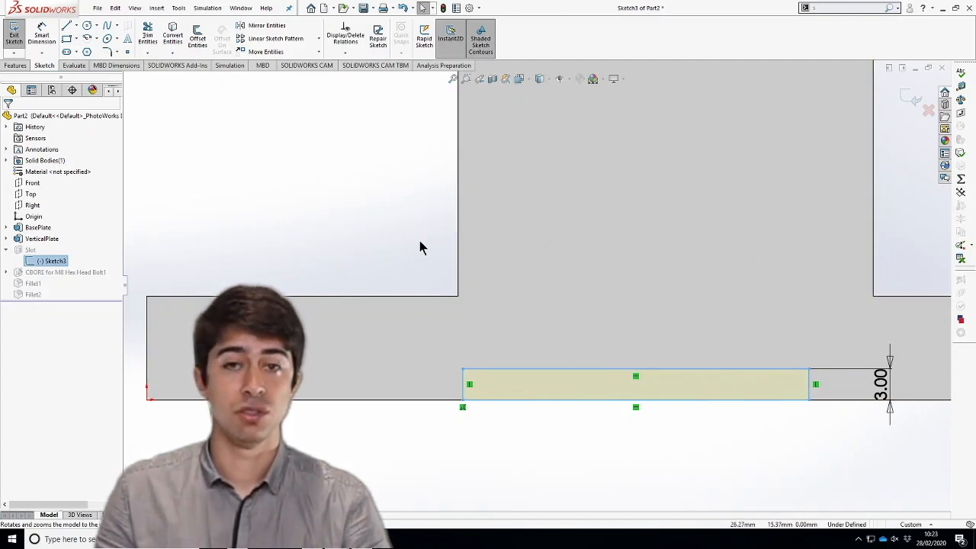
{"action": "left_click", "coordinate": [463, 385]}
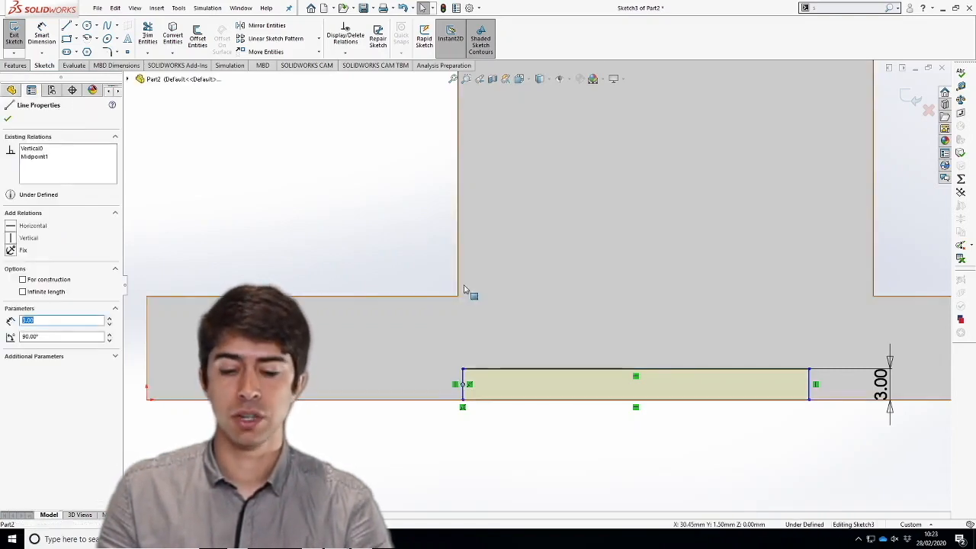
{"action": "left_click", "coordinate": [458, 254], "text": "ctrl"}
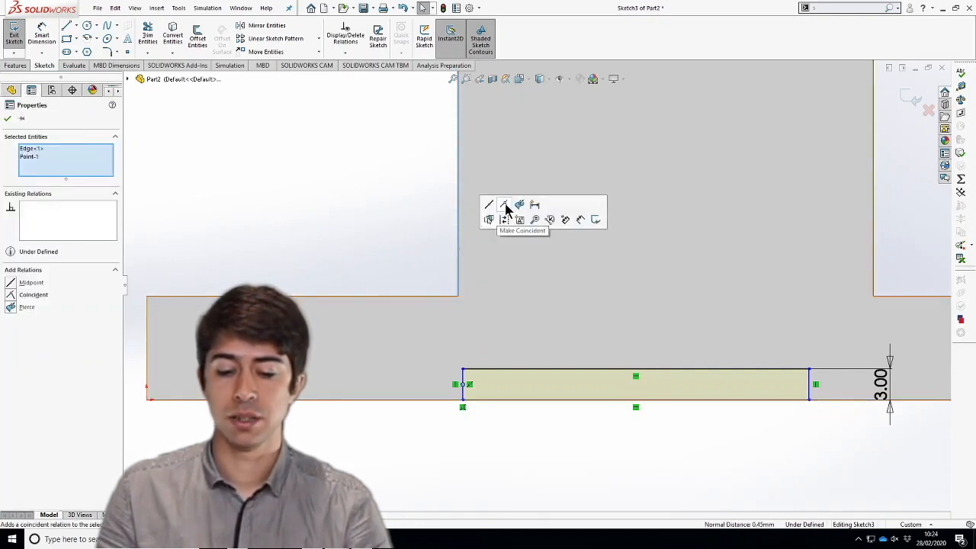
{"action": "left_click", "coordinate": [504, 207]}
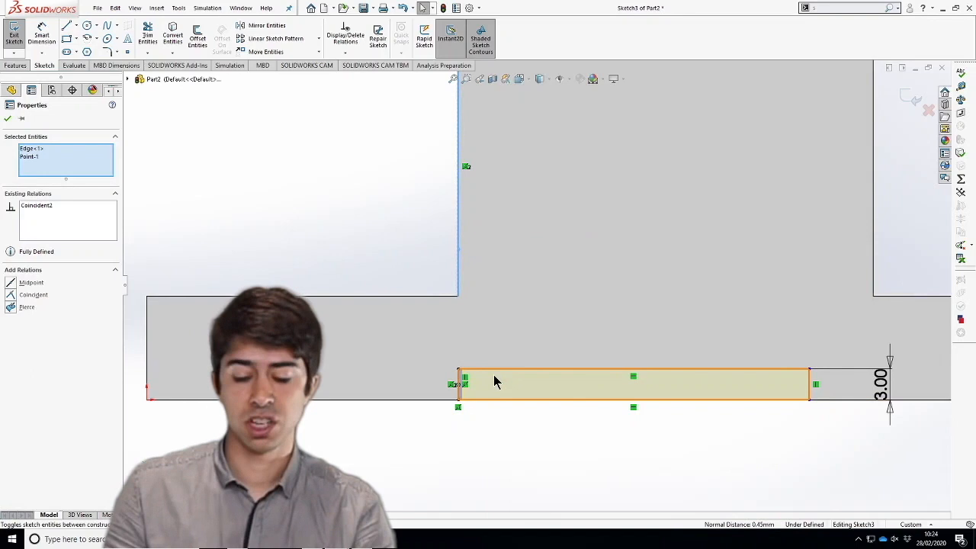
{"action": "scroll", "coordinate": [458, 395], "scroll_direction": "down", "scroll_amount": 6}
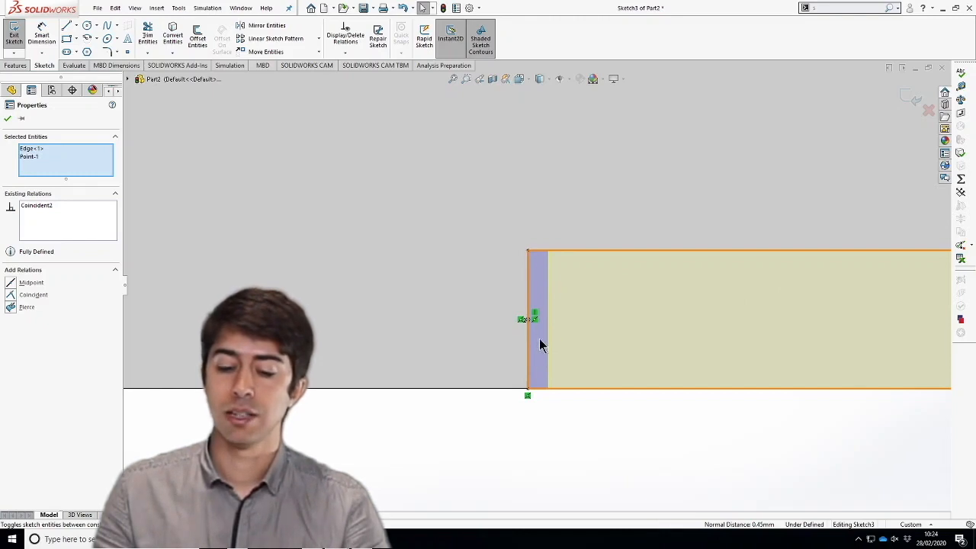
{"action": "scroll", "coordinate": [652, 216], "scroll_direction": "up", "scroll_amount": 5}
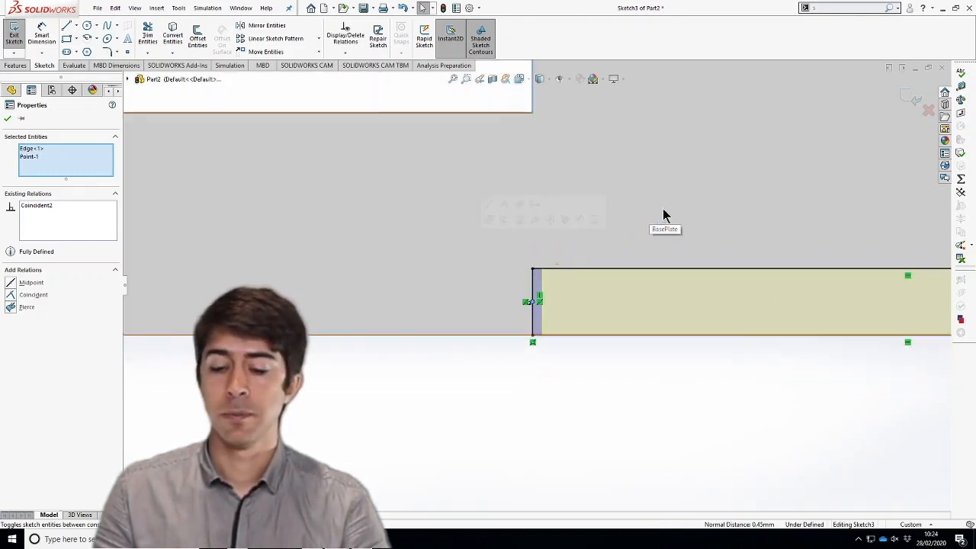
{"action": "scroll", "coordinate": [819, 297], "scroll_direction": "down", "scroll_amount": 4}
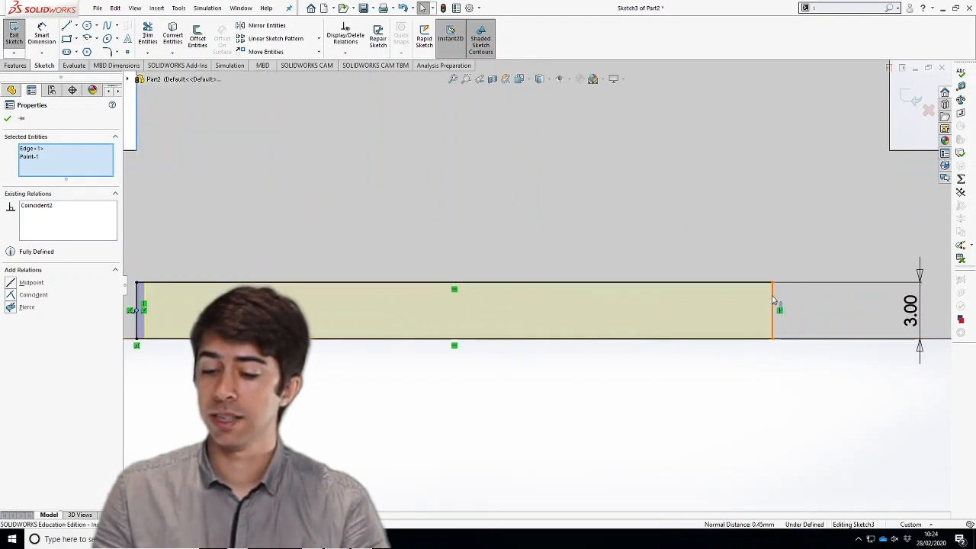
{"action": "left_click", "coordinate": [773, 300]}
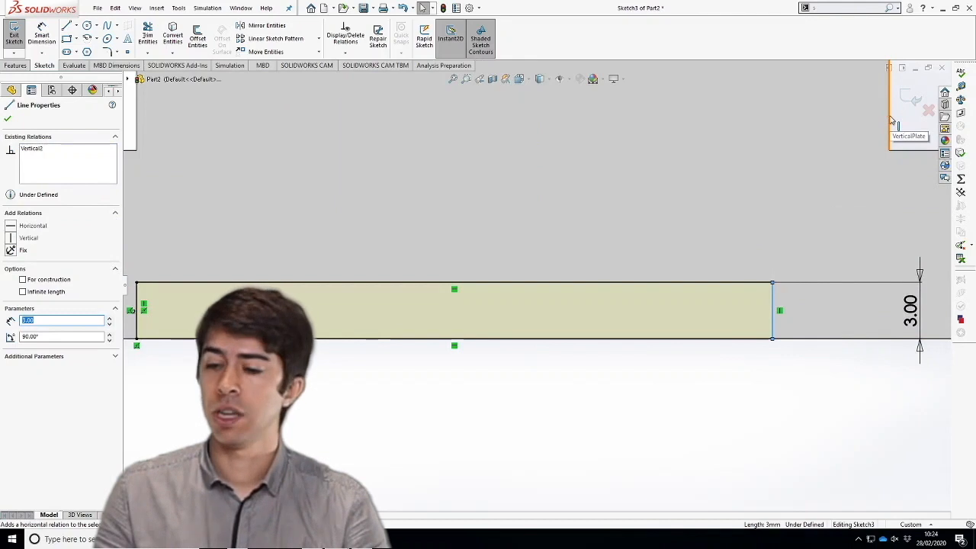
{"action": "left_click", "coordinate": [891, 121], "text": "ctrl"}
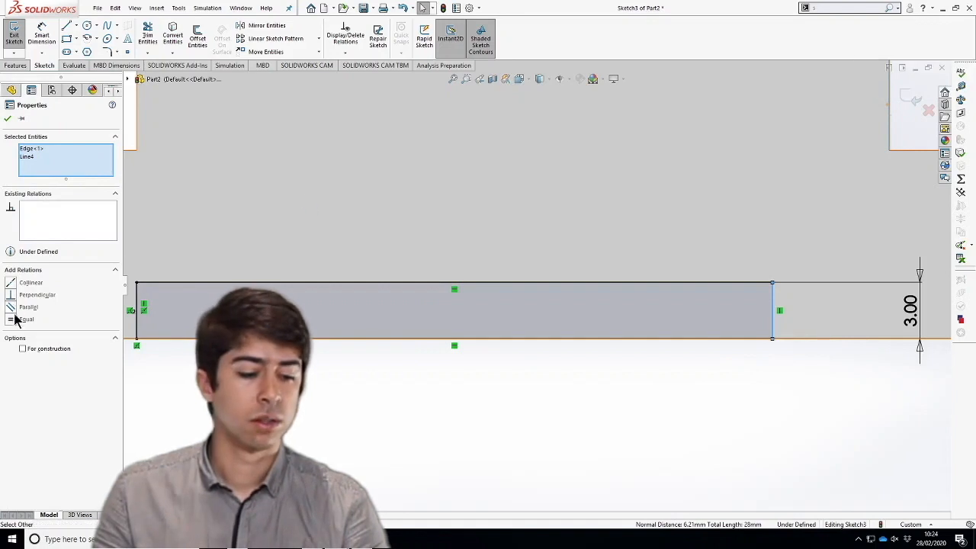
{"action": "left_click", "coordinate": [827, 369]}
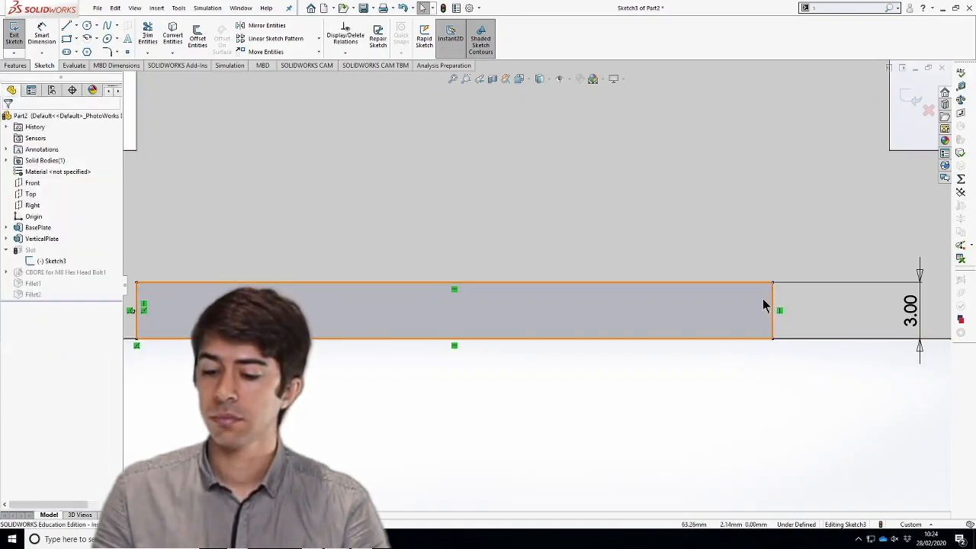
Make the slot rectangle's right side coincident with the vertex where the upright's right edge meets the base plate.
{"action": "left_click", "coordinate": [774, 299]}
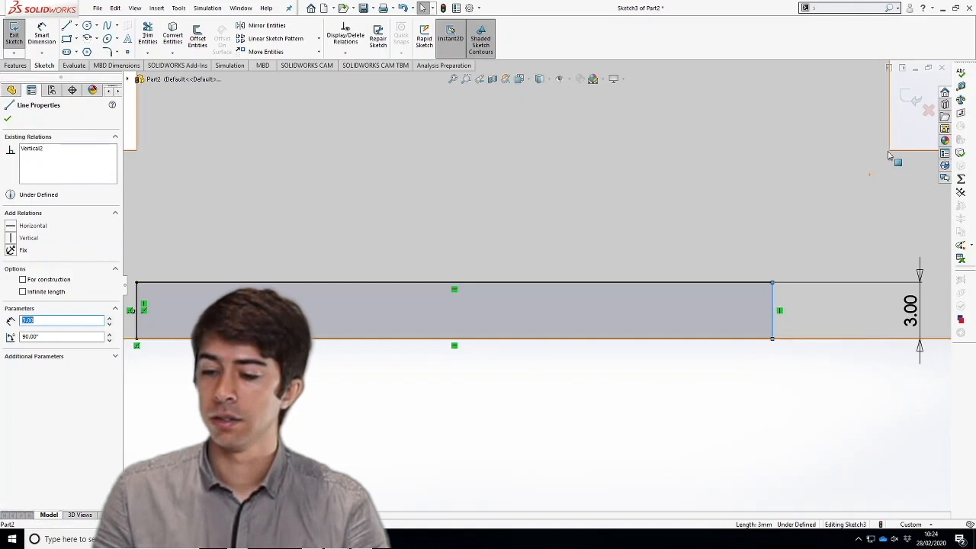
{"action": "left_click", "coordinate": [890, 152], "text": "ctrl"}
{"action": "left_click", "coordinate": [874, 105]}
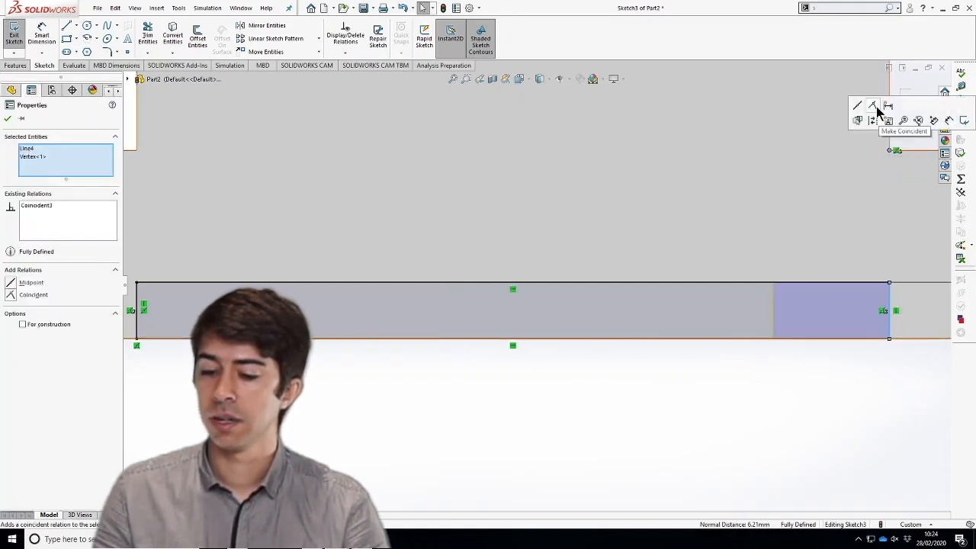
{"action": "scroll", "coordinate": [833, 336], "scroll_direction": "down", "scroll_amount": 5}
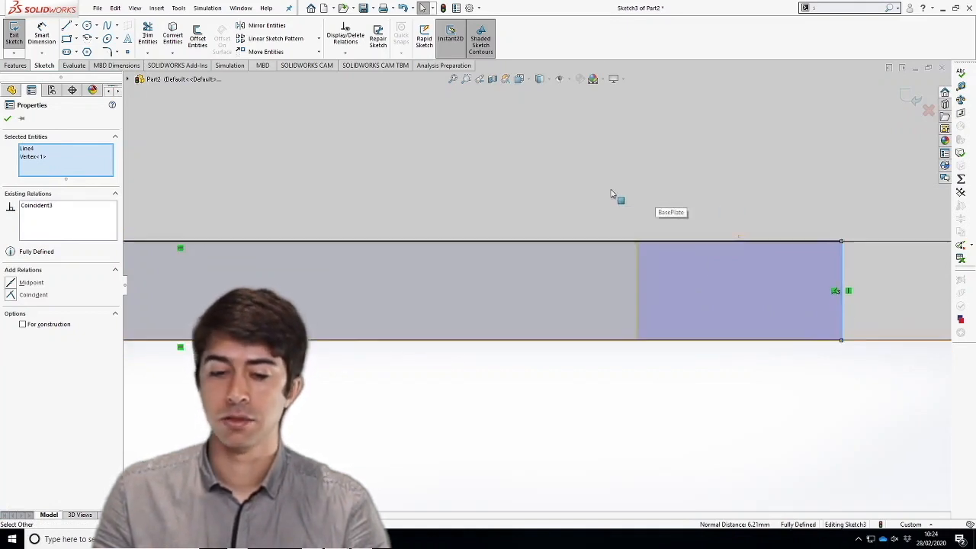
{"action": "scroll", "coordinate": [616, 198], "scroll_direction": "up", "scroll_amount": 8}
{"action": "scroll", "coordinate": [342, 185], "scroll_direction": "up", "scroll_amount": 4}
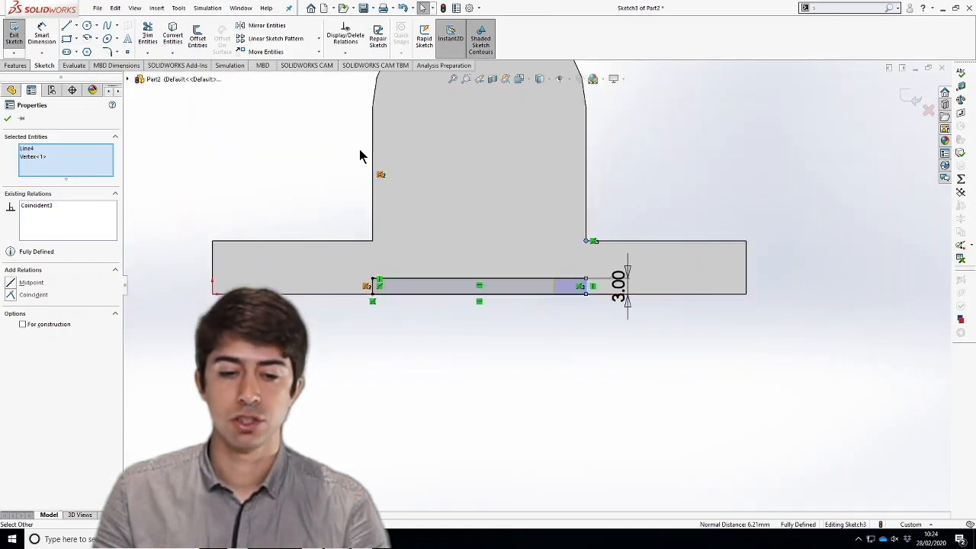
{"action": "scroll", "coordinate": [344, 153], "scroll_direction": "down", "scroll_amount": 3}
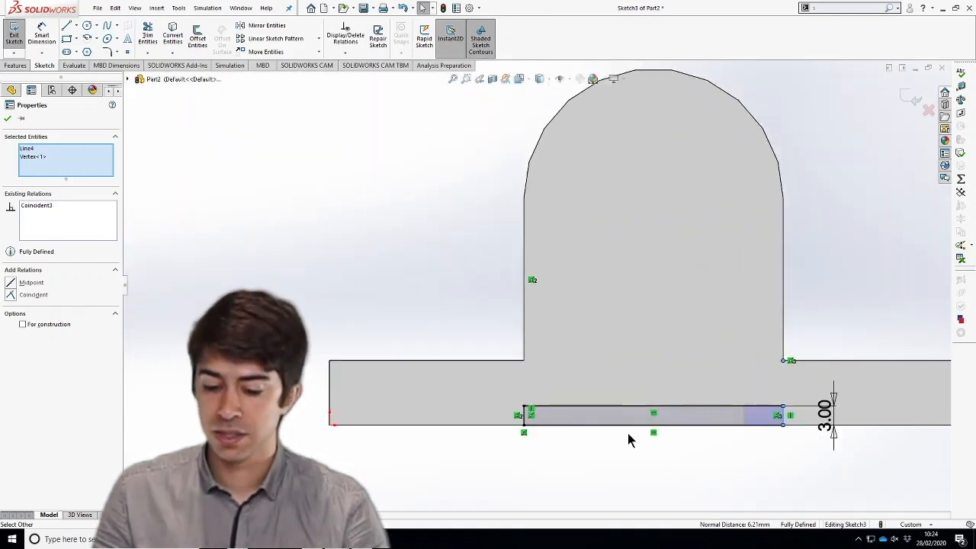
{"action": "scroll", "coordinate": [598, 432], "scroll_direction": "down", "scroll_amount": 2}
{"action": "left_click", "coordinate": [868, 449]}
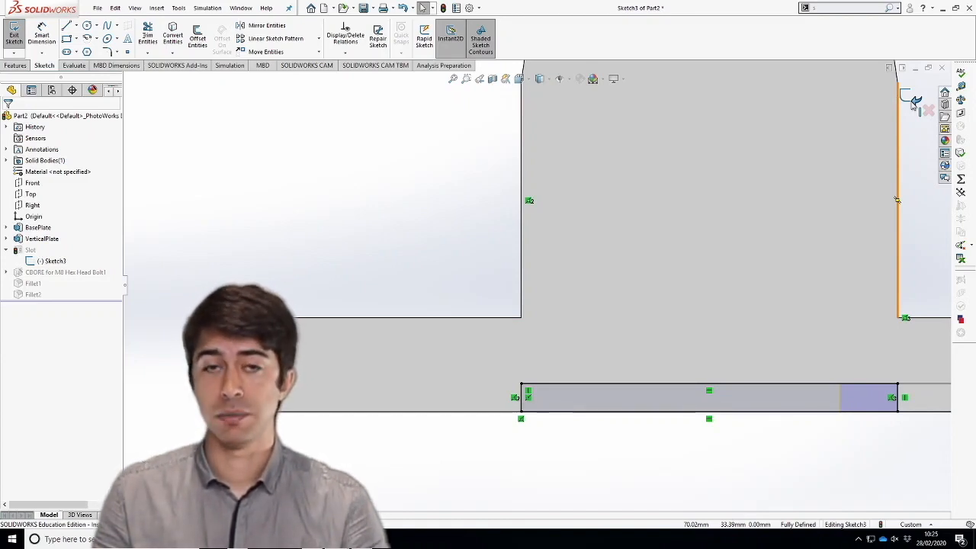
Exit the slot sketch and check the rebuilt bracket in the bottom, front and isometric views.
{"action": "left_click", "coordinate": [915, 101]}
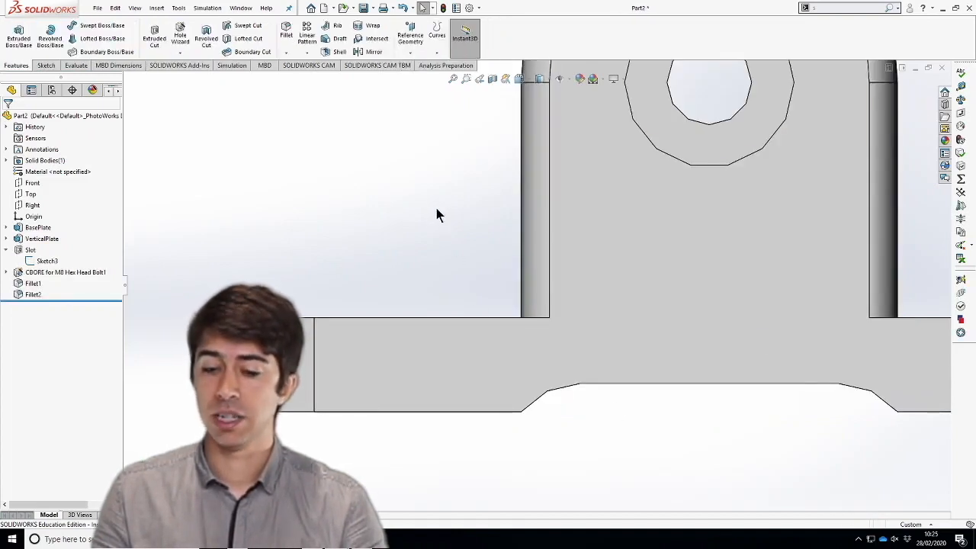
{"action": "key", "text": "ctrl+6"}
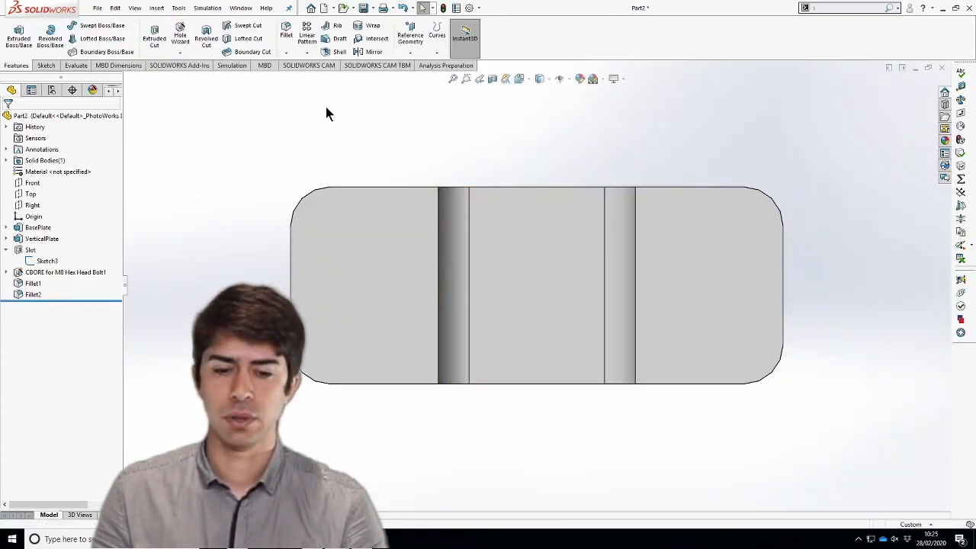
{"action": "key", "text": "ctrl+1"}
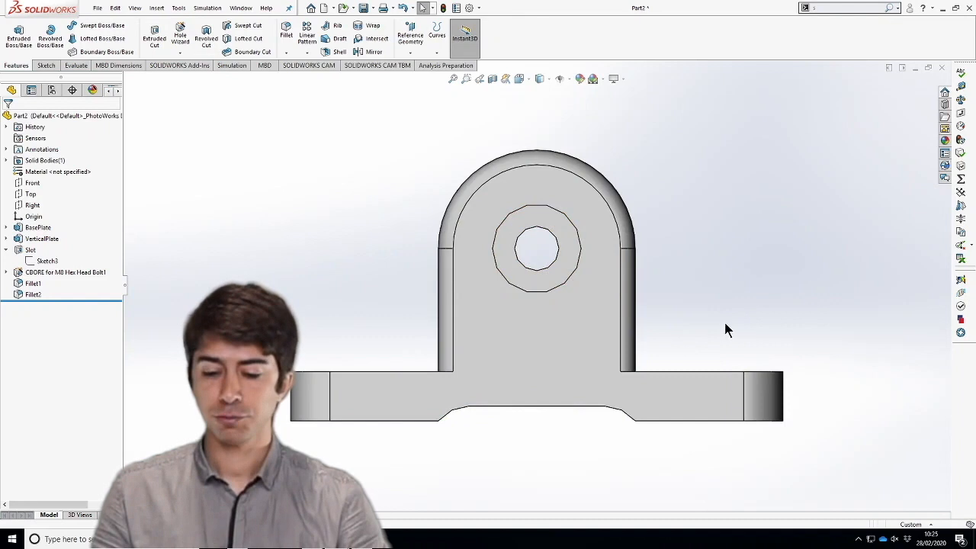
{"action": "key", "text": "ctrl+7"}
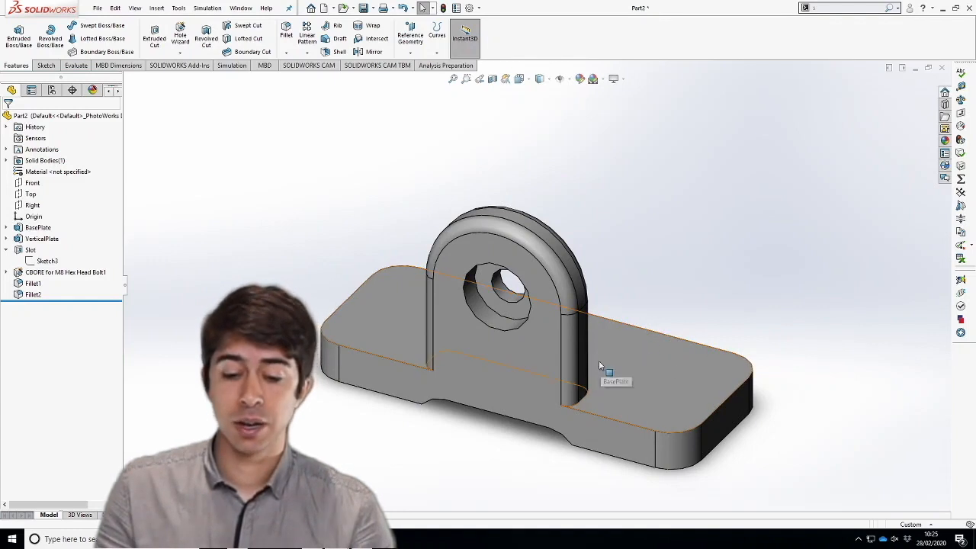
Edit the upright's 3 mm fillet feature to also include the rear edge where the upright meets the base plate.
{"action": "left_click", "coordinate": [562, 289]}
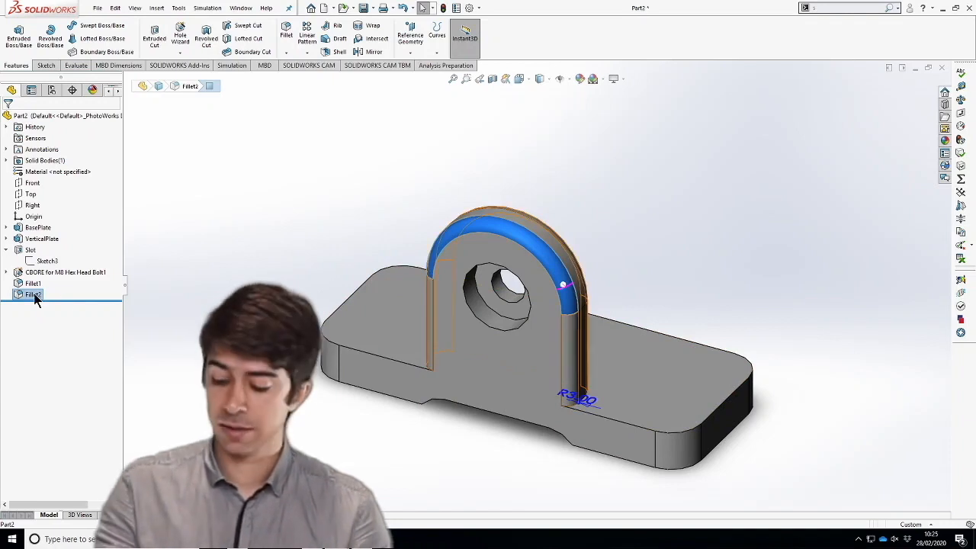
{"action": "key", "text": "super+plus"}
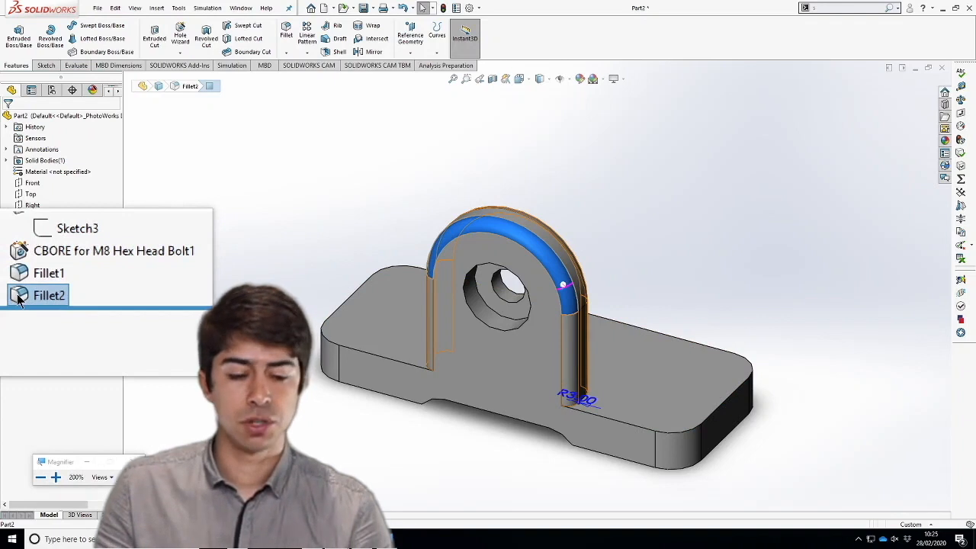
{"action": "left_click", "coordinate": [18, 299]}
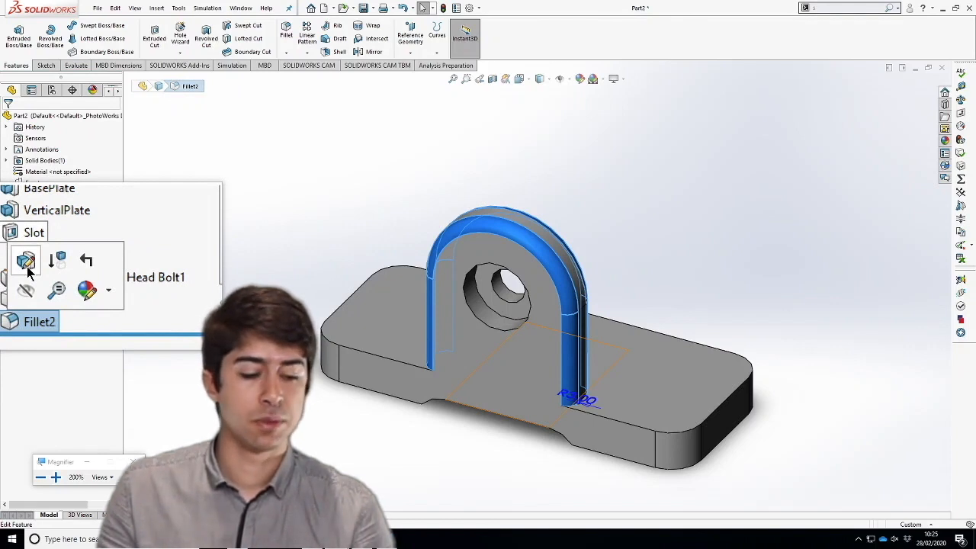
{"action": "left_click", "coordinate": [26, 262]}
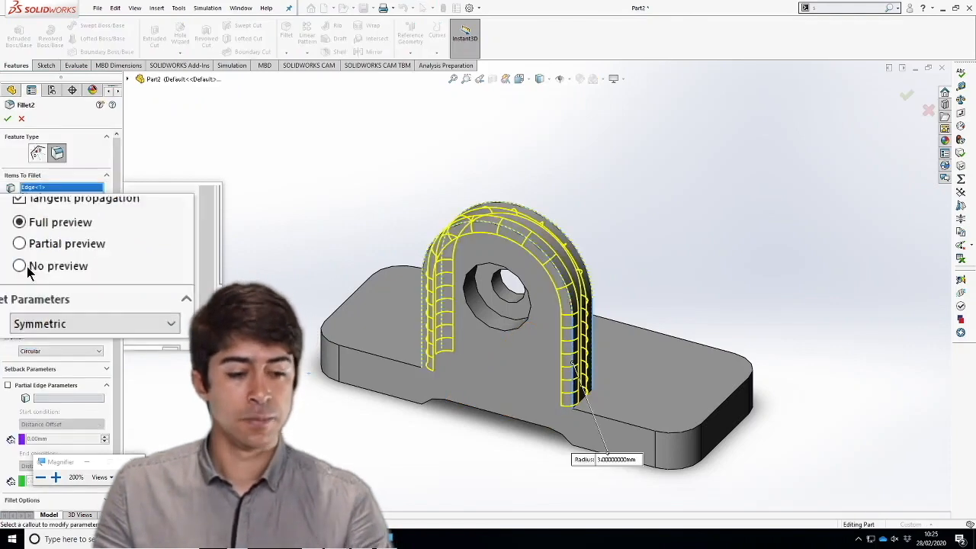
{"action": "key", "text": "super+Escape"}
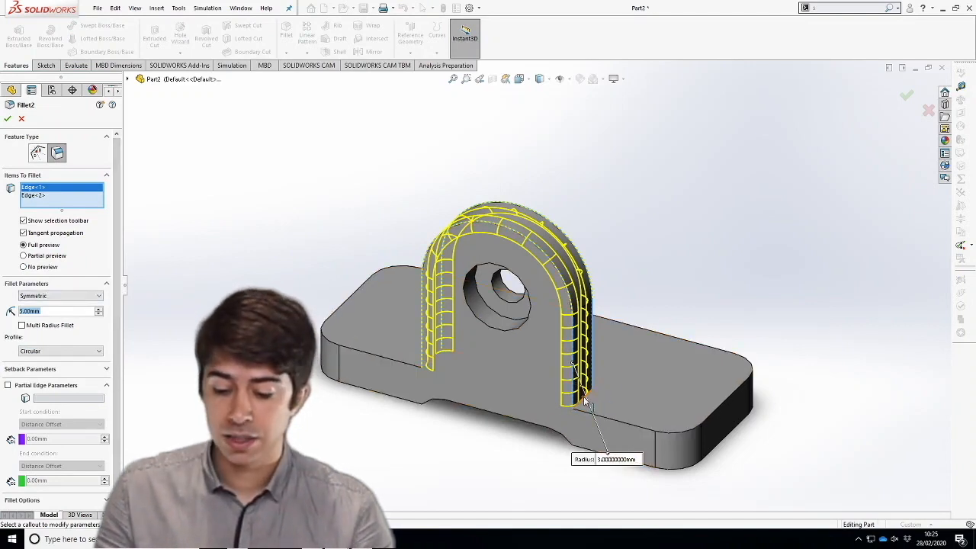
{"action": "middle_click_drag", "start_coordinate": [729, 313], "coordinate": [550, 356]}
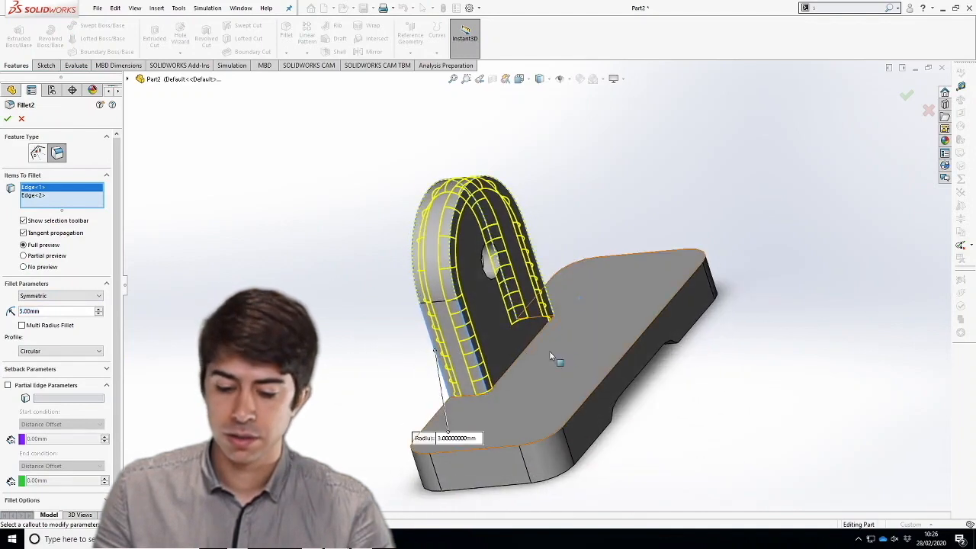
{"action": "left_click", "coordinate": [519, 355]}
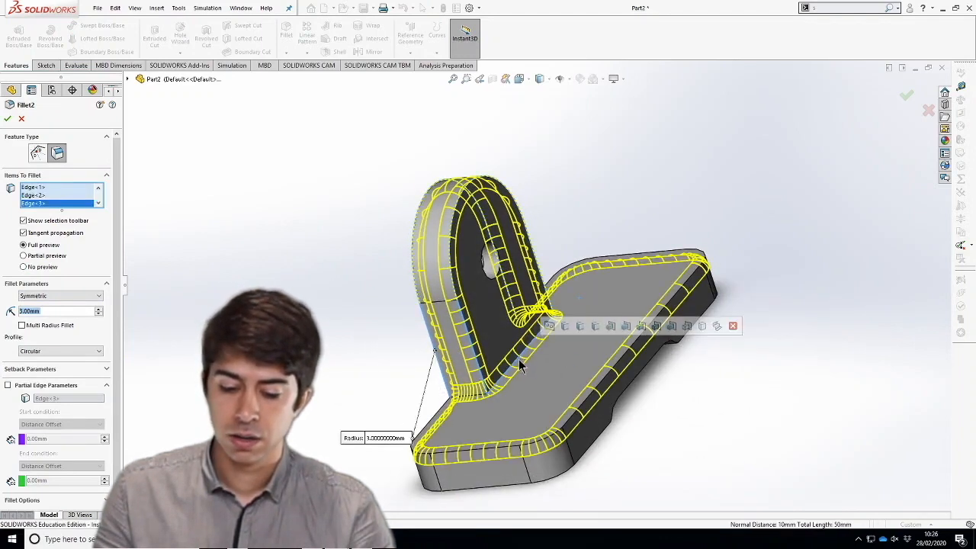
{"action": "middle_click_drag", "start_coordinate": [538, 381], "coordinate": [639, 422]}
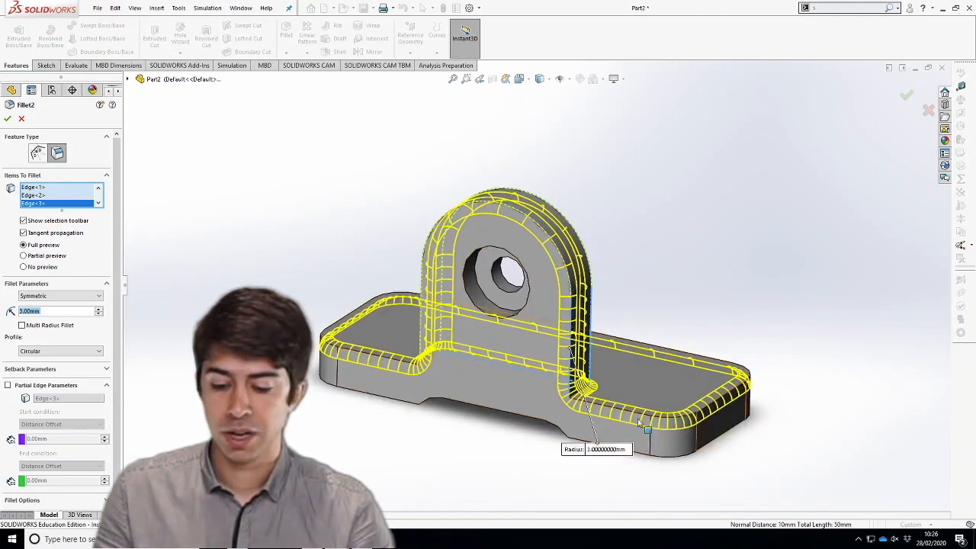
{"action": "left_click", "coordinate": [908, 100]}
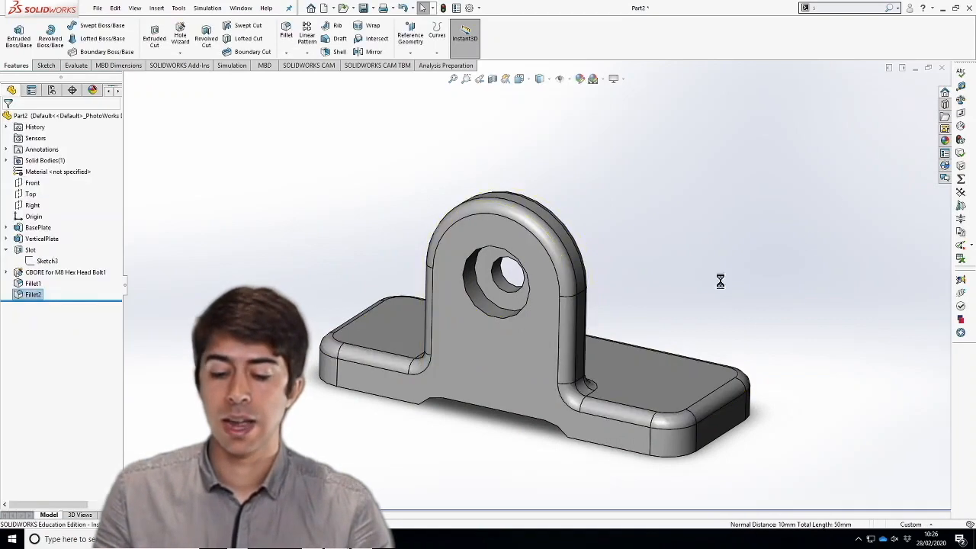
{"action": "middle_click_drag", "start_coordinate": [755, 215], "coordinate": [753, 237]}
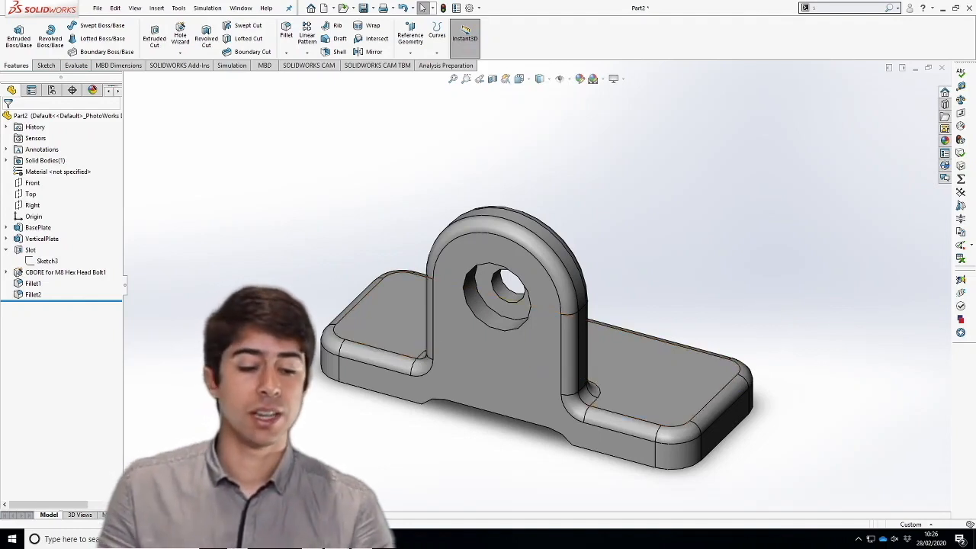
Roll the feature history back to just after the Slot feature, and forward again to just after Fillet1.
{"action": "key", "text": "super+plus"}
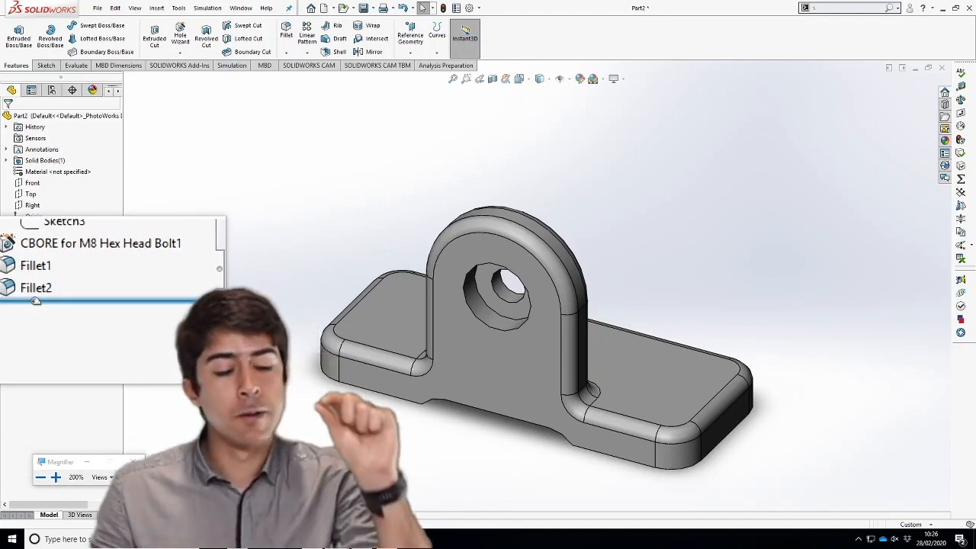
{"action": "left_click", "coordinate": [36, 300]}
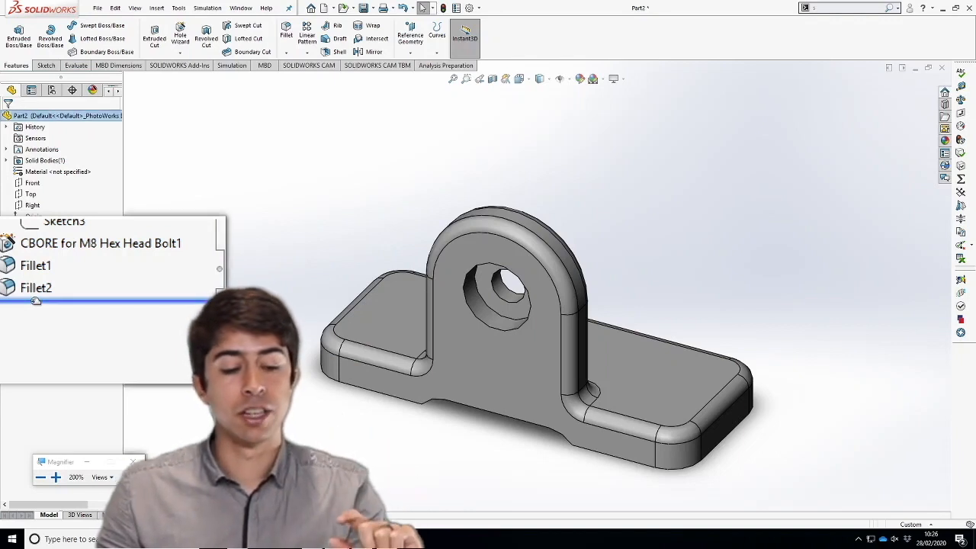
{"action": "mouse_move", "coordinate": [36, 301]}
{"action": "left_mouse_down"}
{"action": "mouse_move", "coordinate": [38, 245]}
{"action": "mouse_move", "coordinate": [38, 261]}
{"action": "left_mouse_up"}
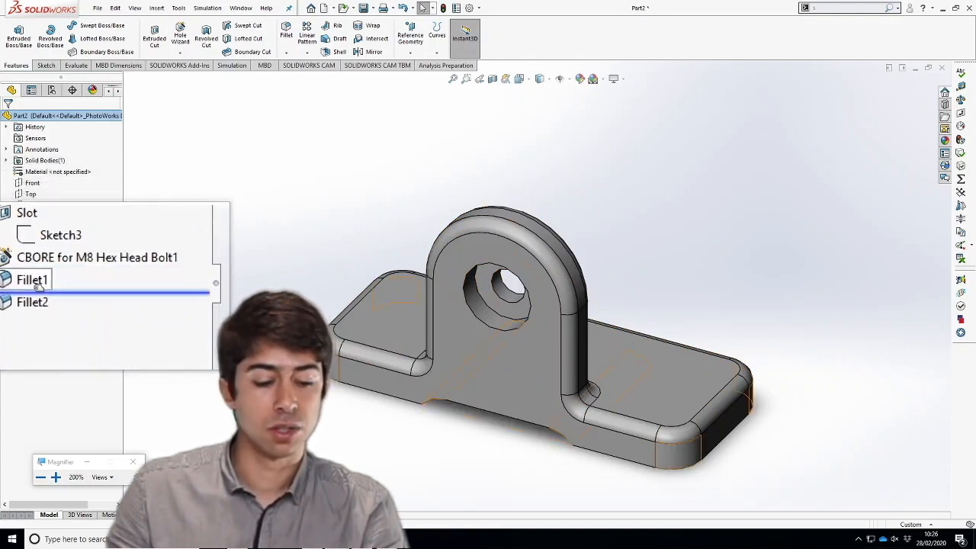
{"action": "left_click_drag", "start_coordinate": [34, 278], "coordinate": [38, 263]}
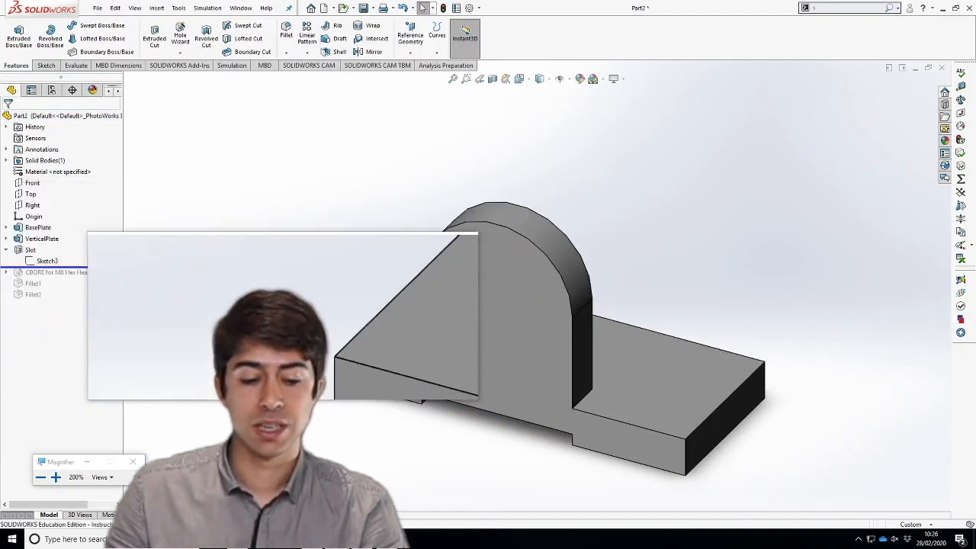
{"action": "key", "text": "super+Escape"}
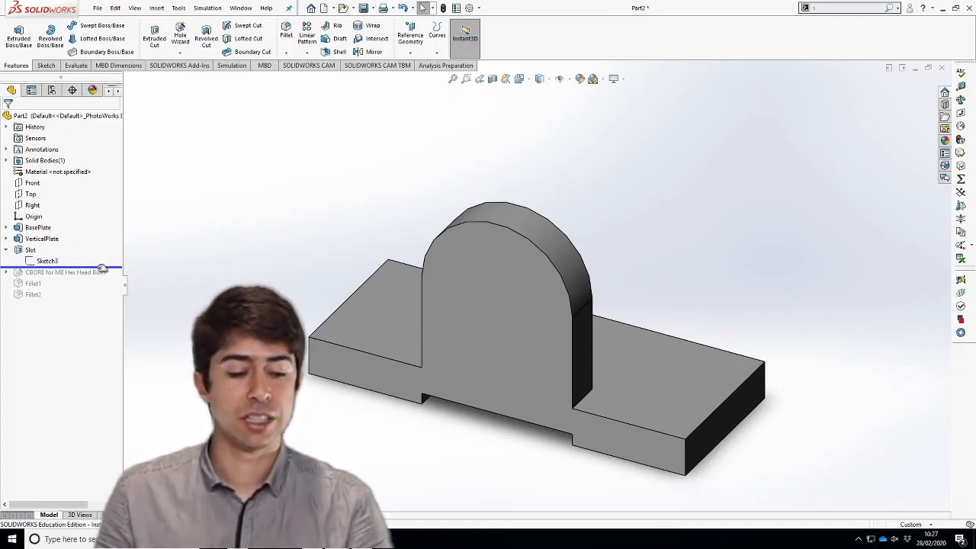
{"action": "left_click", "coordinate": [74, 267]}
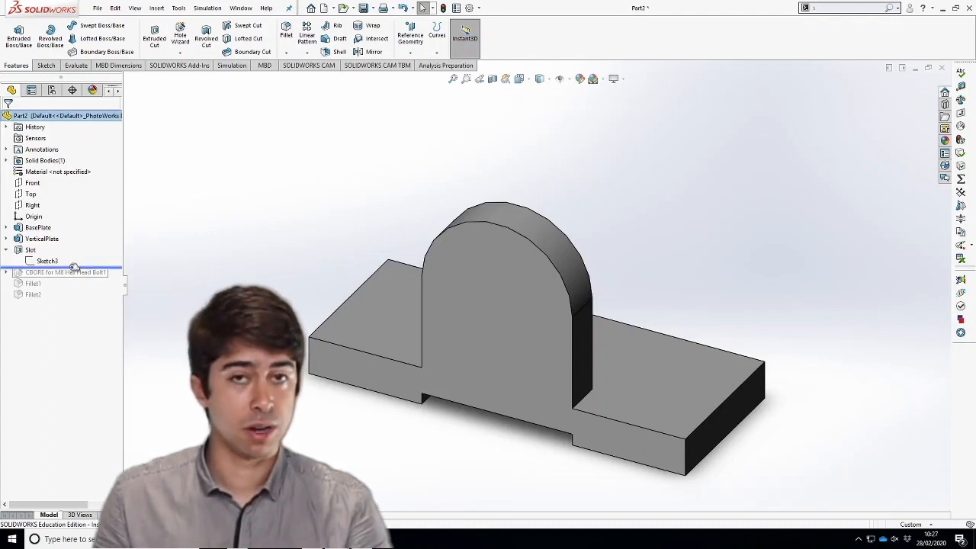
{"action": "left_click_drag", "start_coordinate": [74, 266], "coordinate": [76, 284]}
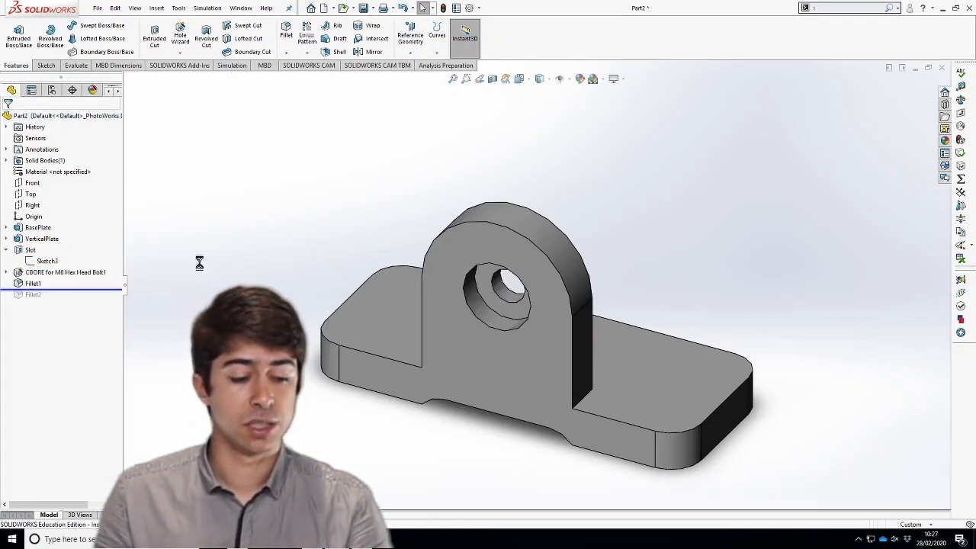